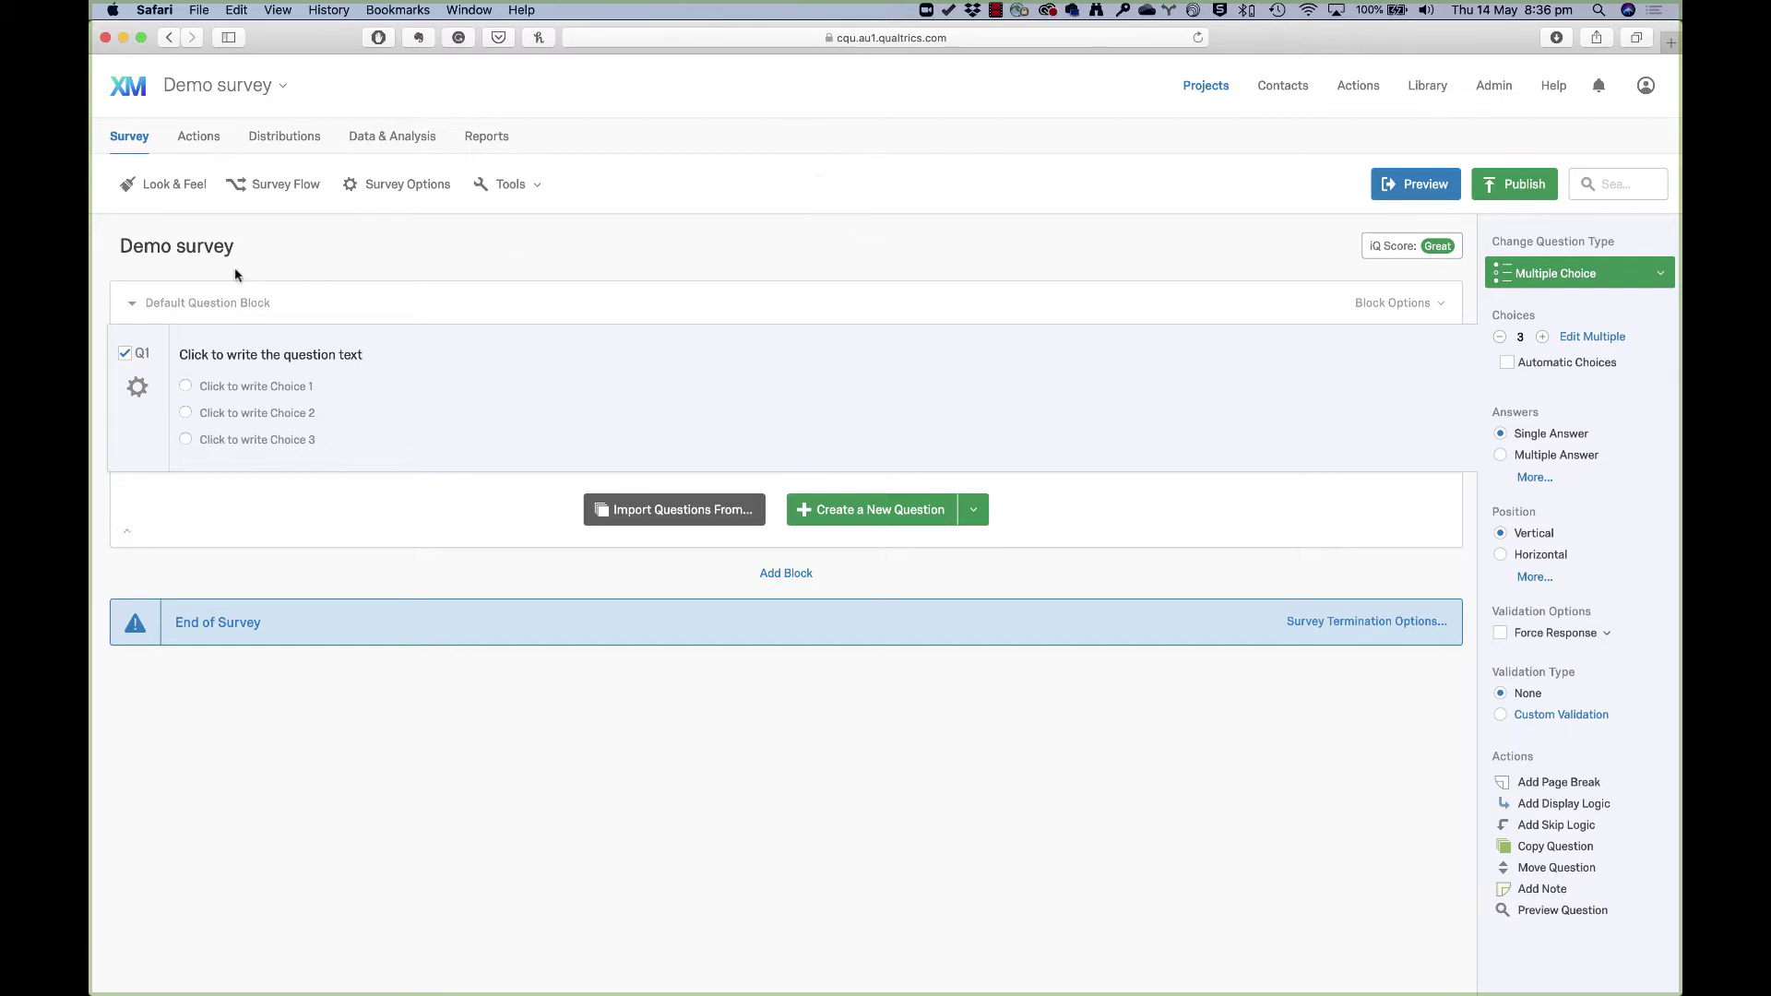
# Append ' v2' to the survey title so it reads 'Demo survey v2'
pyautogui.click(191, 248)
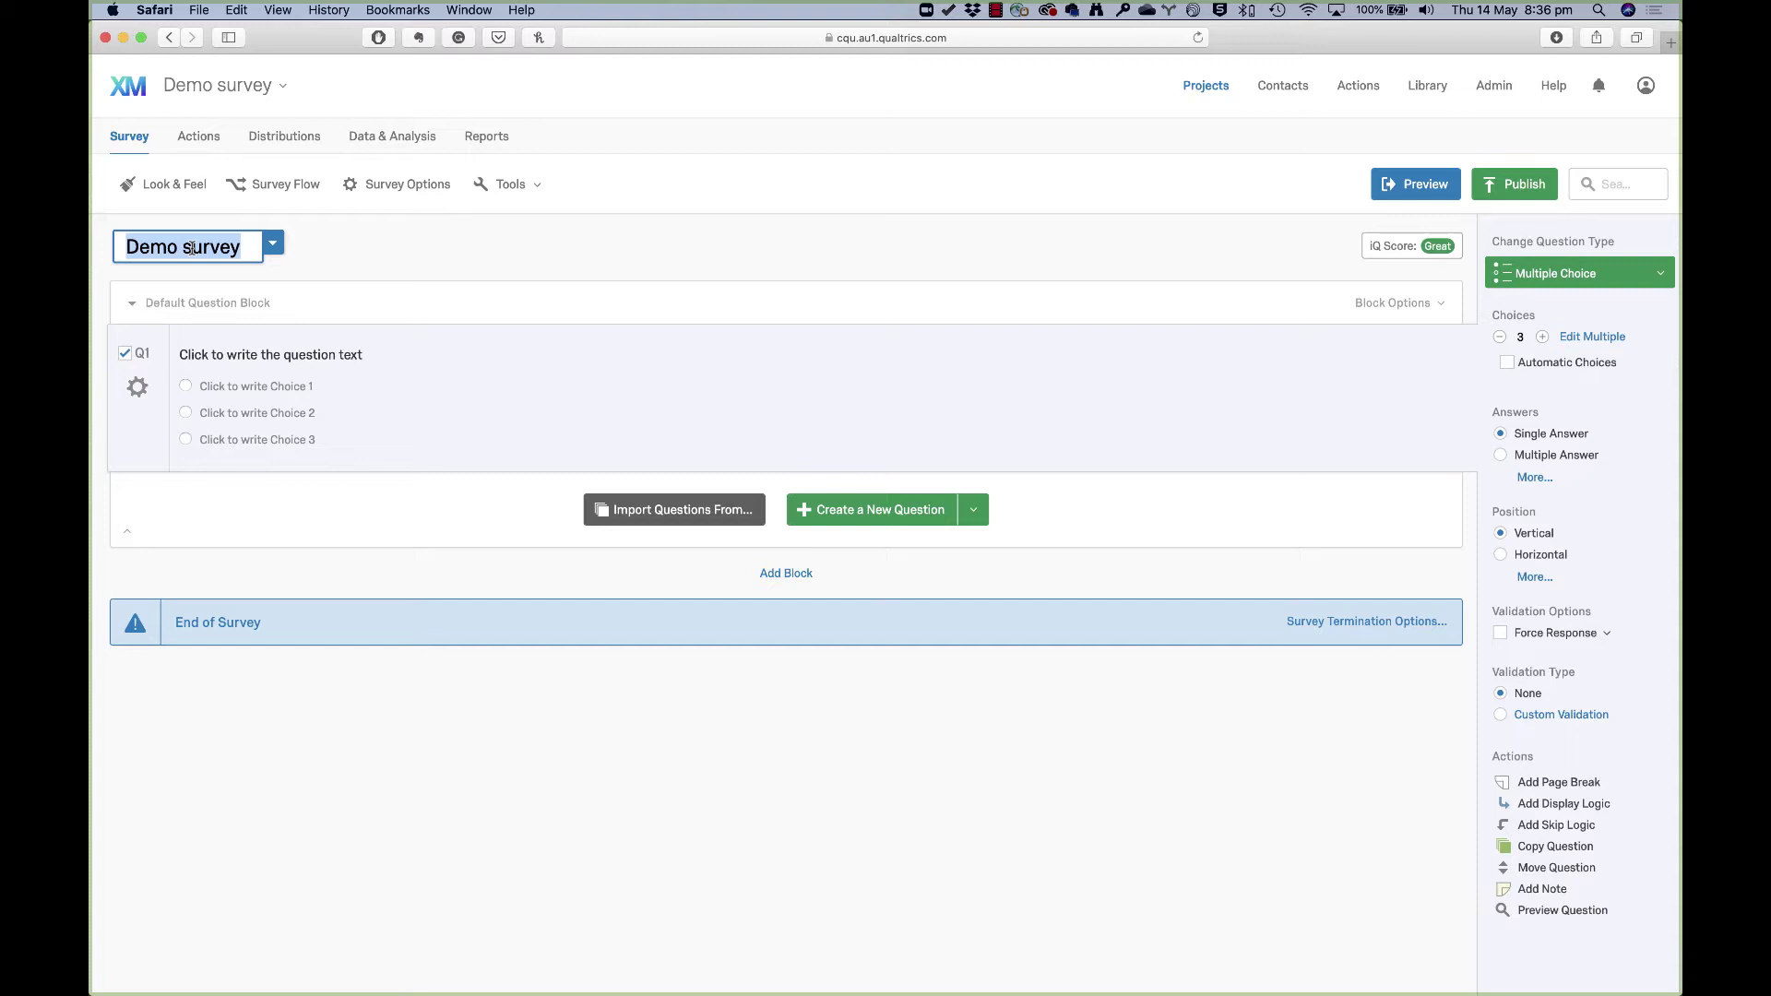
pyautogui.press('Right')
pyautogui.write('v2')
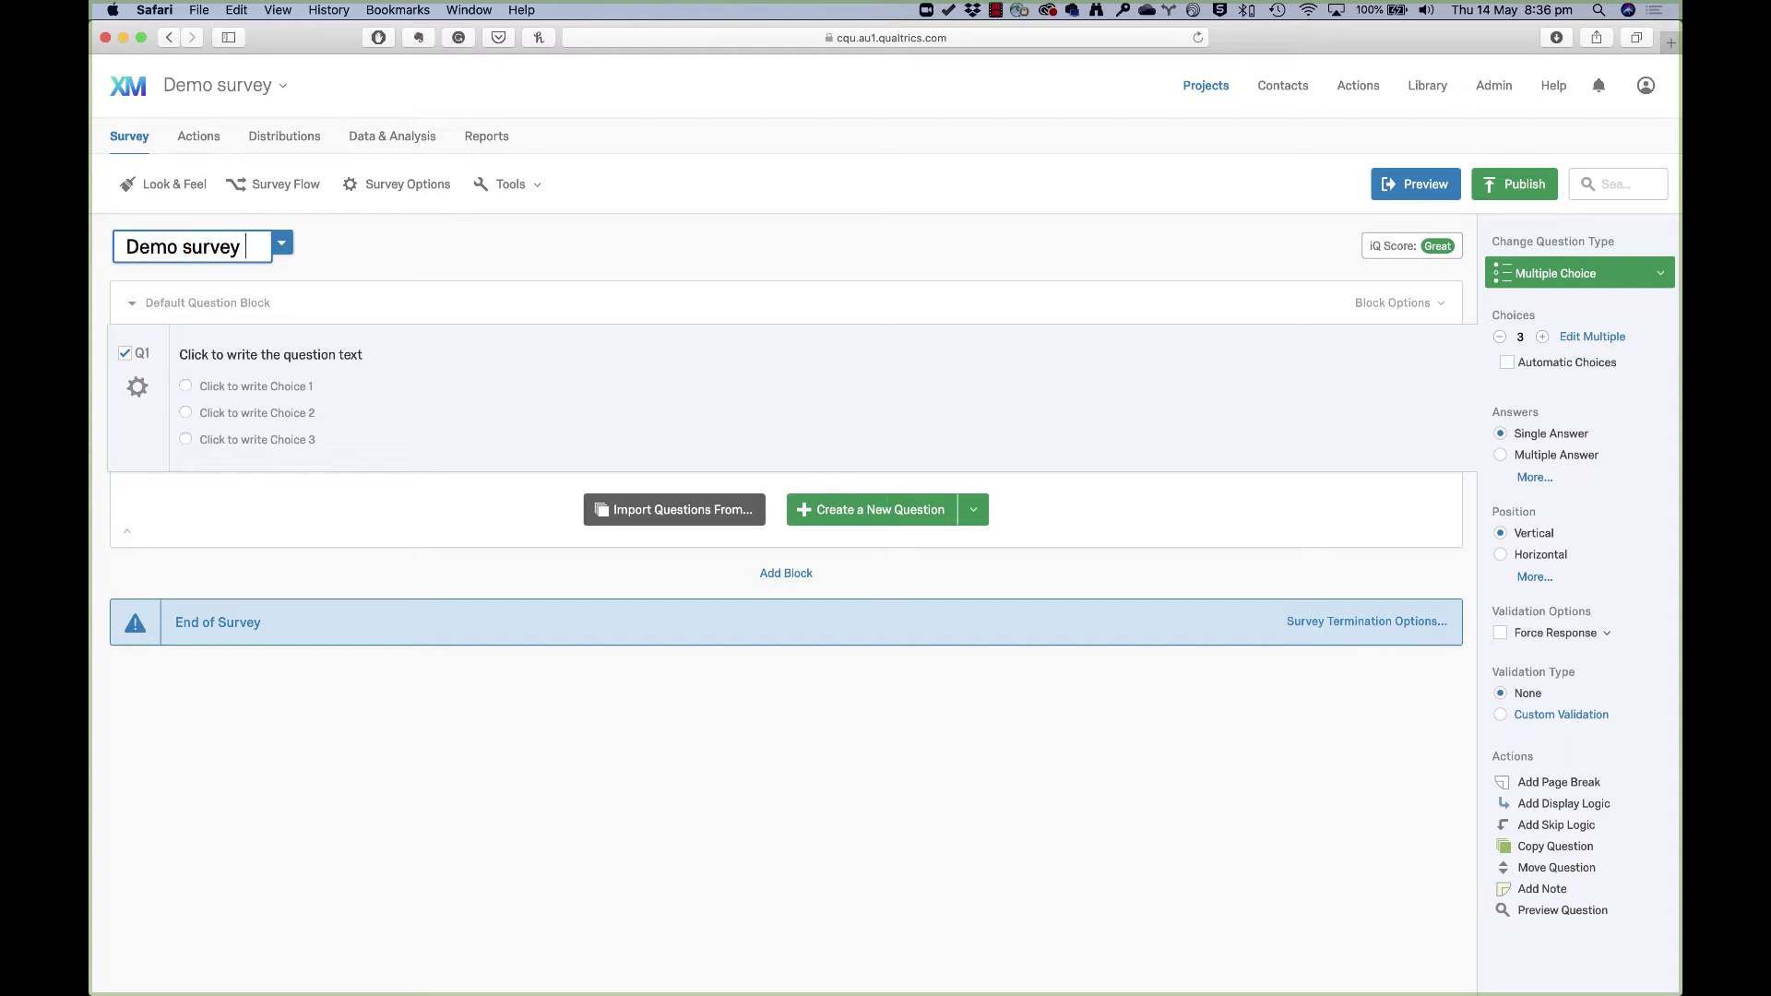
pyautogui.click(440, 286)
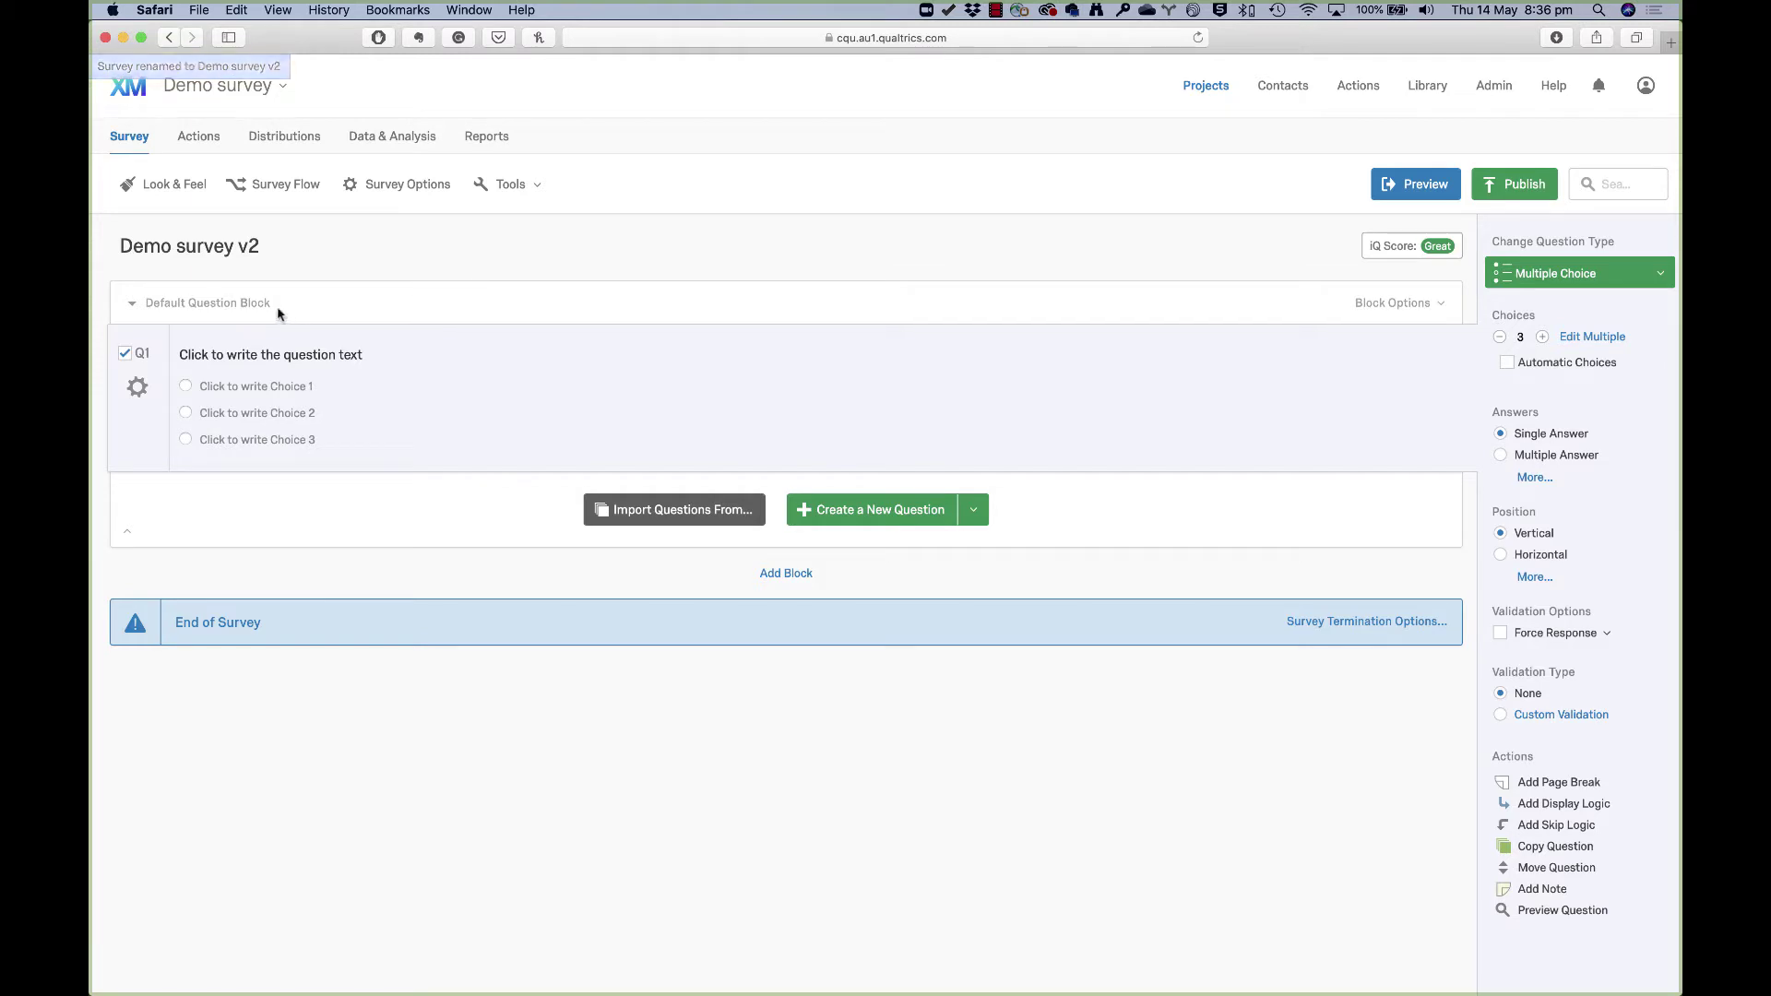
# Rename 'Default Question Block' to 'Info and consent'
pyautogui.click(227, 306)
pyautogui.write('Info and consent')
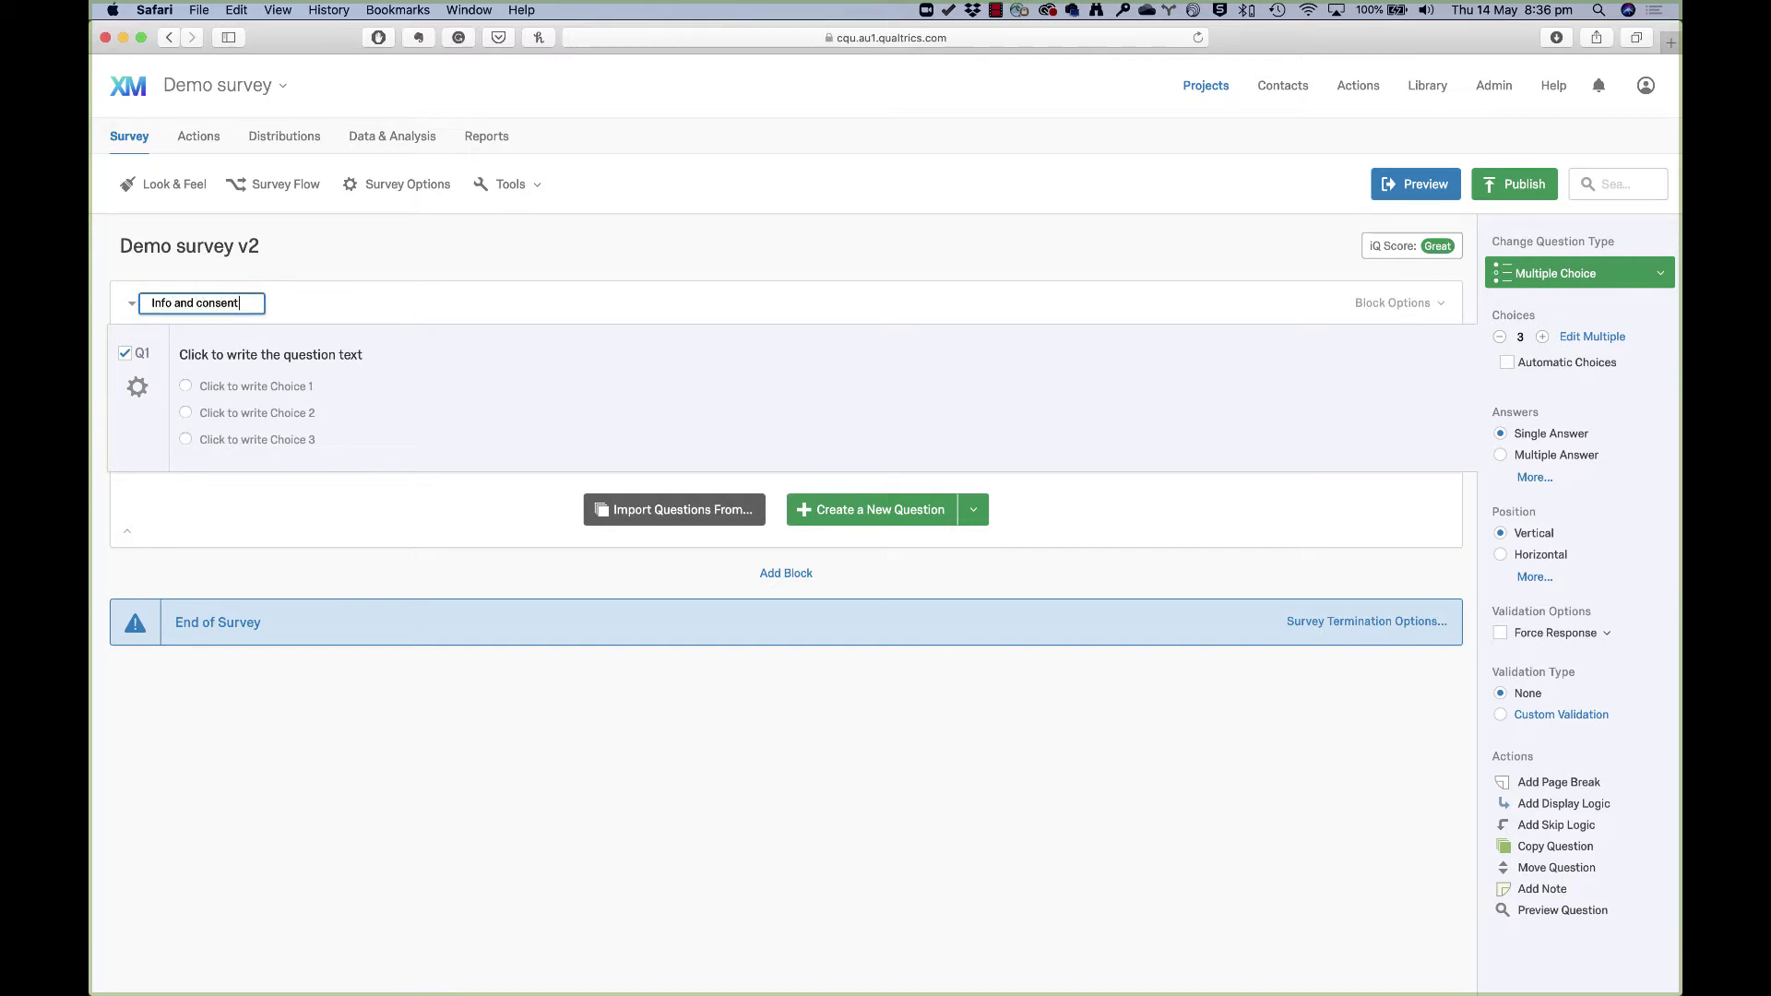
pyautogui.click(451, 299)
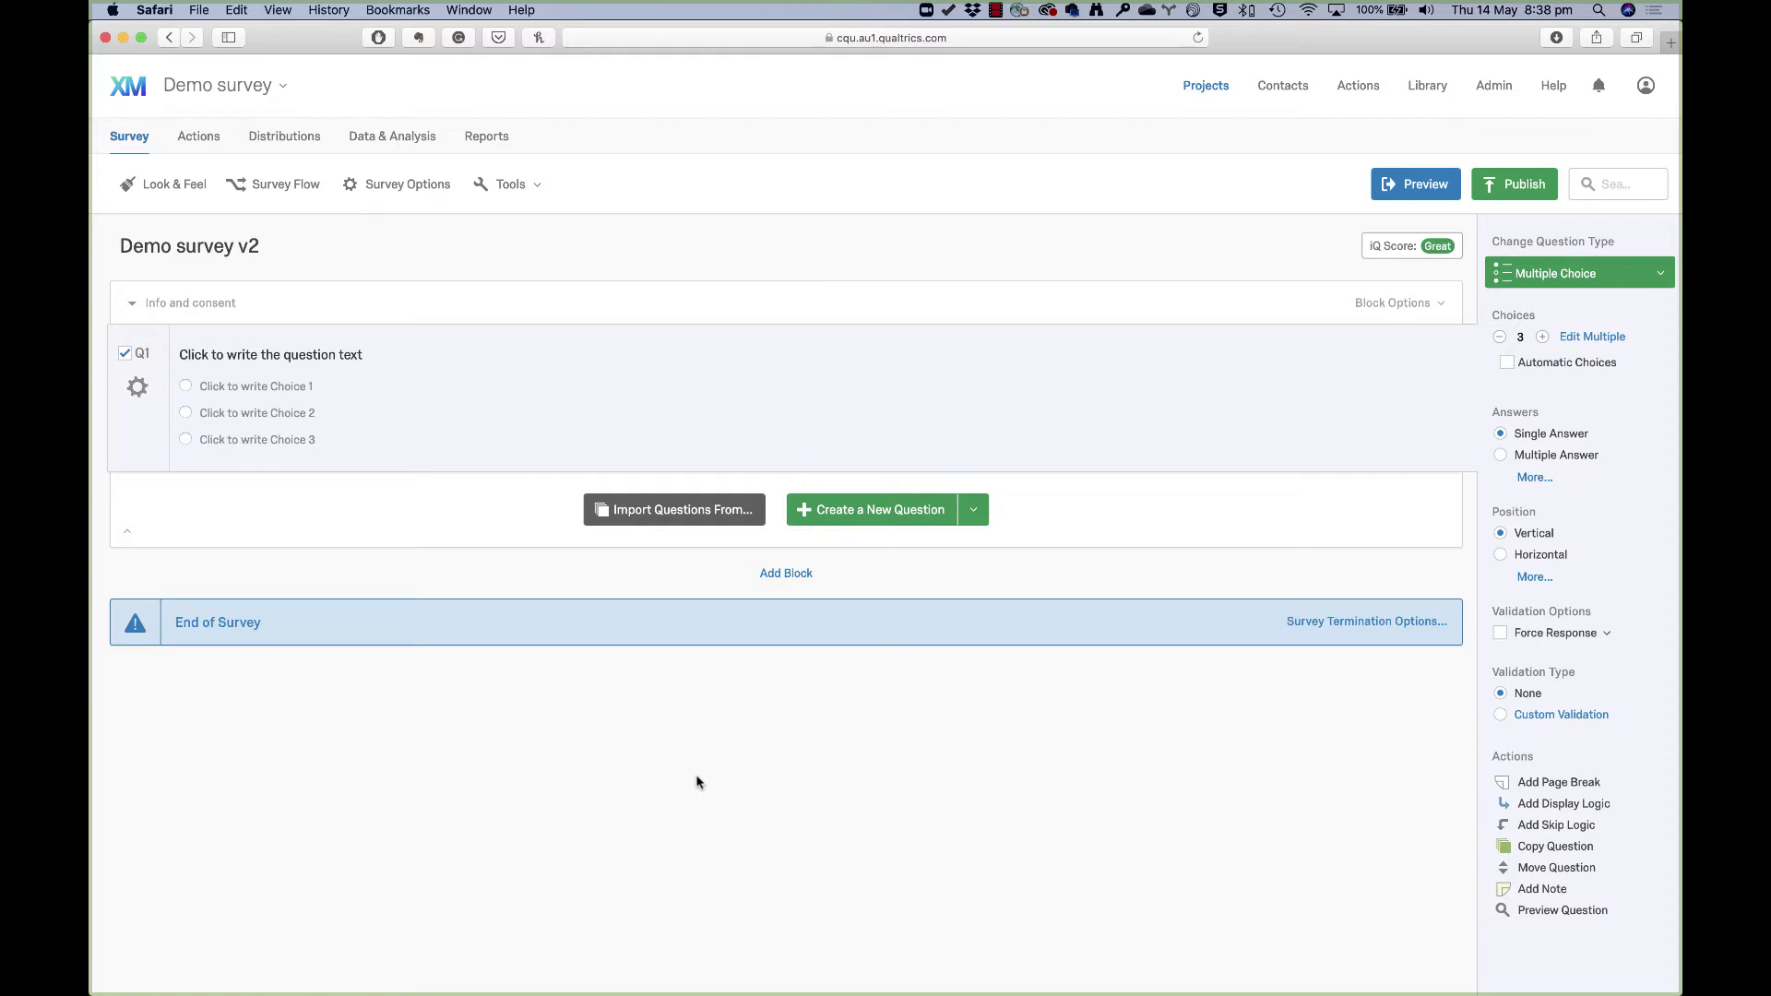
# Tile the browser beside the Word 'Survey layout' document and review its block sections
pyautogui.hotkey('ctrl', 'alt', 'Left')
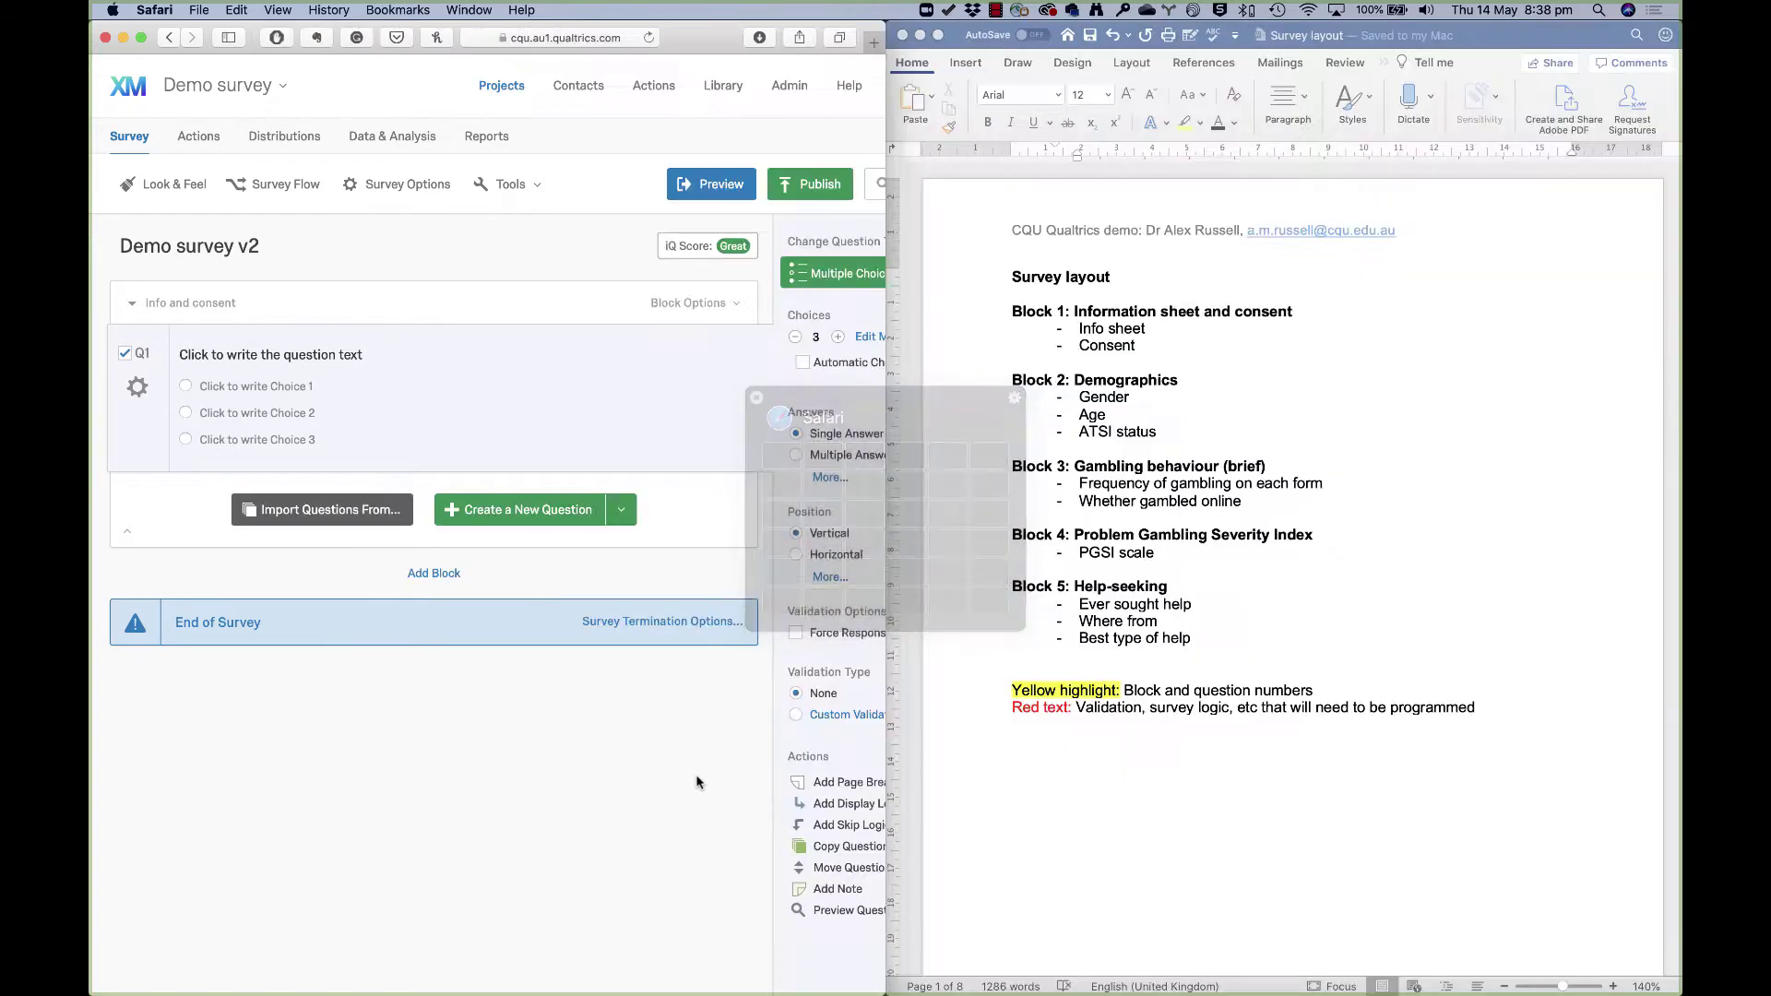
pyautogui.click(1288, 635)
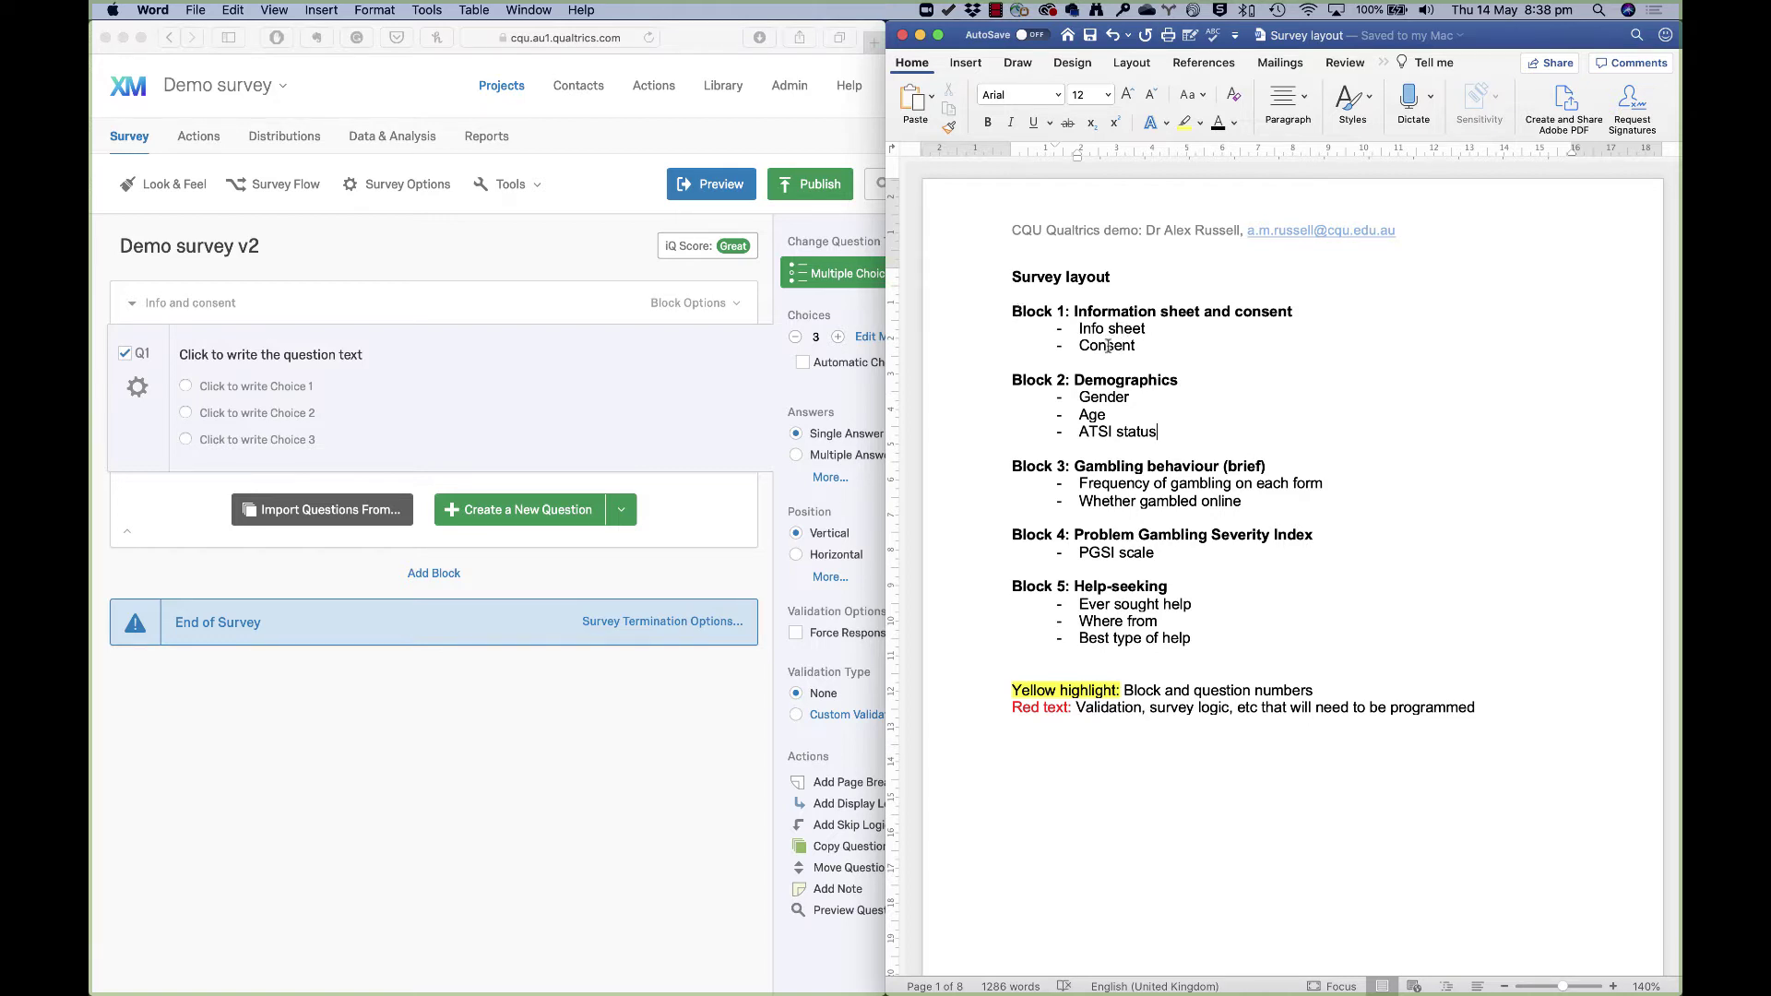
pyautogui.moveTo(1014, 379); pyautogui.dragTo(1164, 431)
pyautogui.click(1167, 434)
pyautogui.moveTo(1009, 466); pyautogui.dragTo(1198, 634)
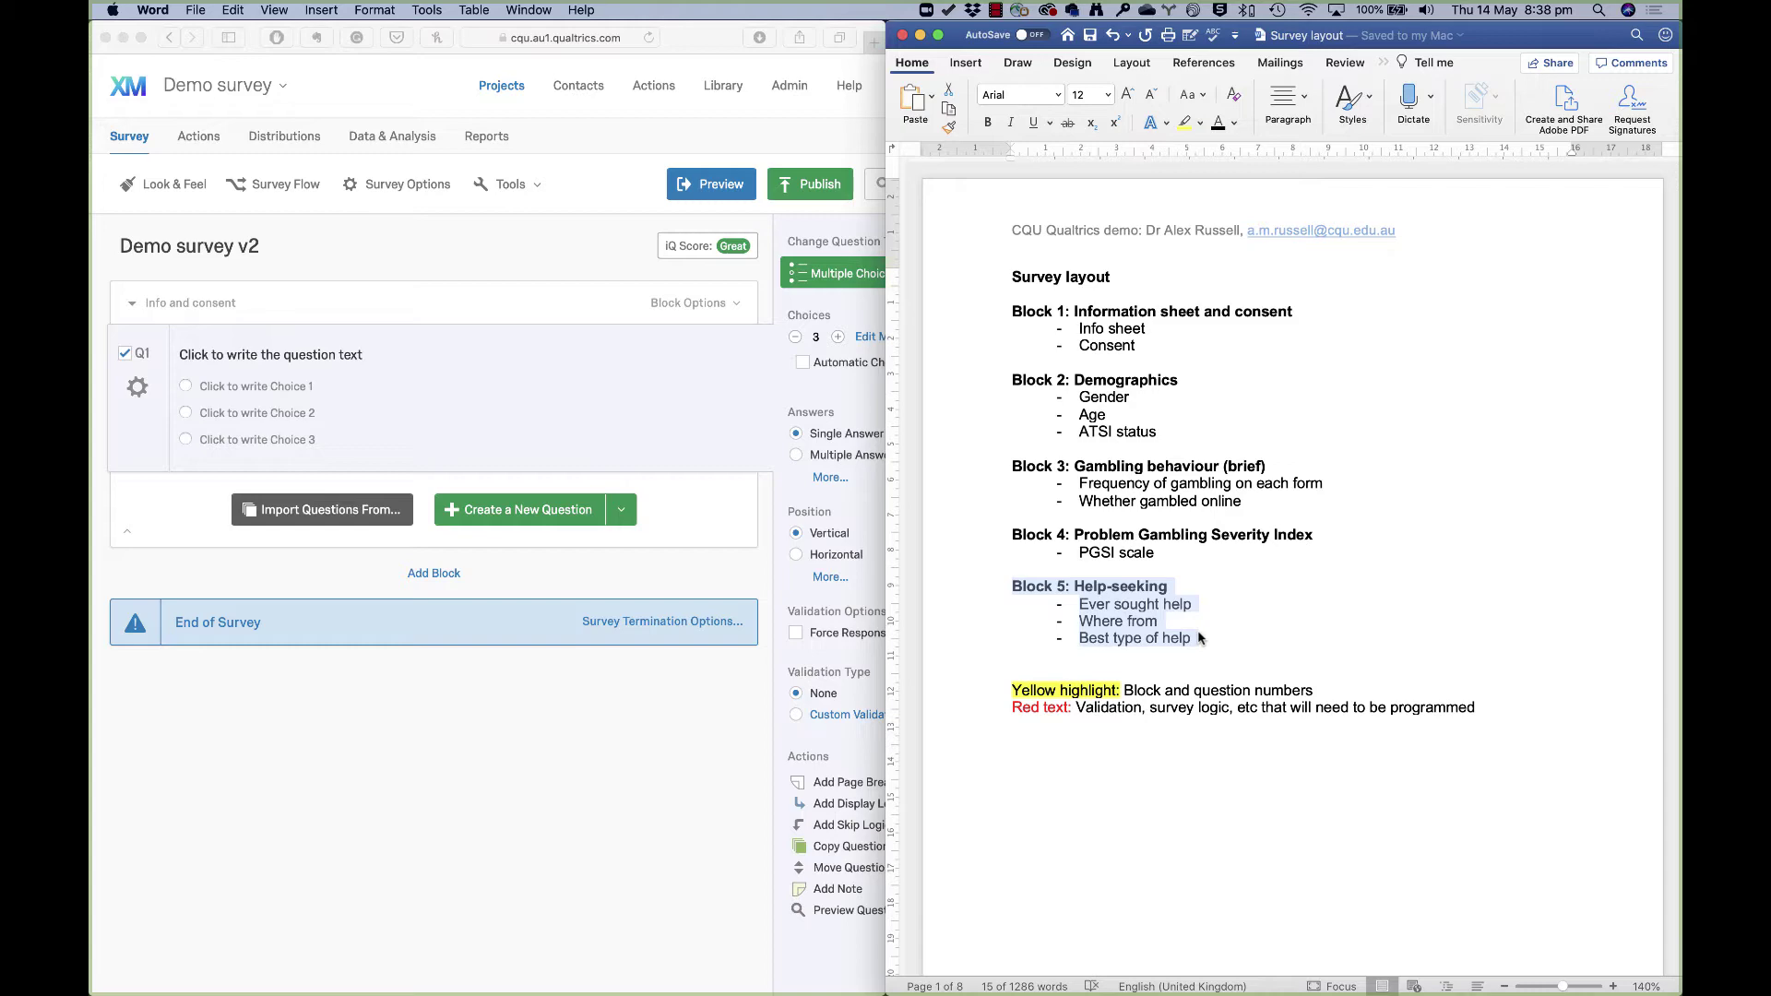
pyautogui.click(1198, 637)
pyautogui.scroll(-10, 1199, 631)
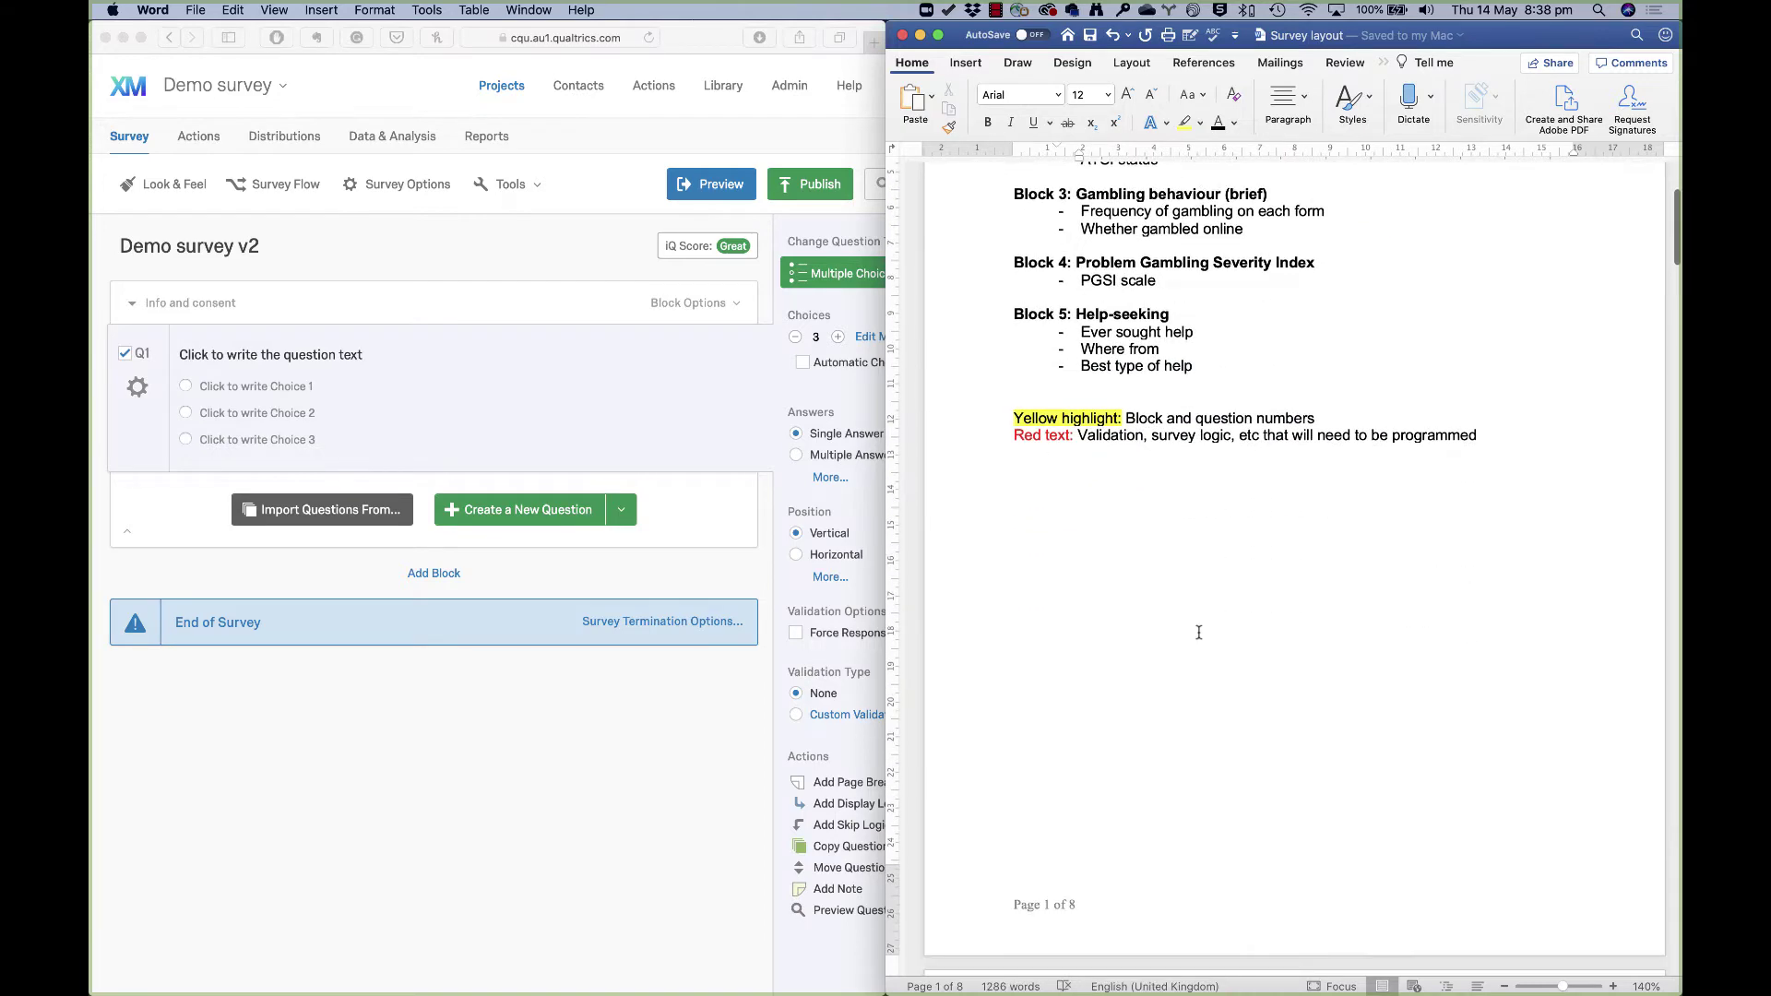
pyautogui.scroll(-3, 1198, 631)
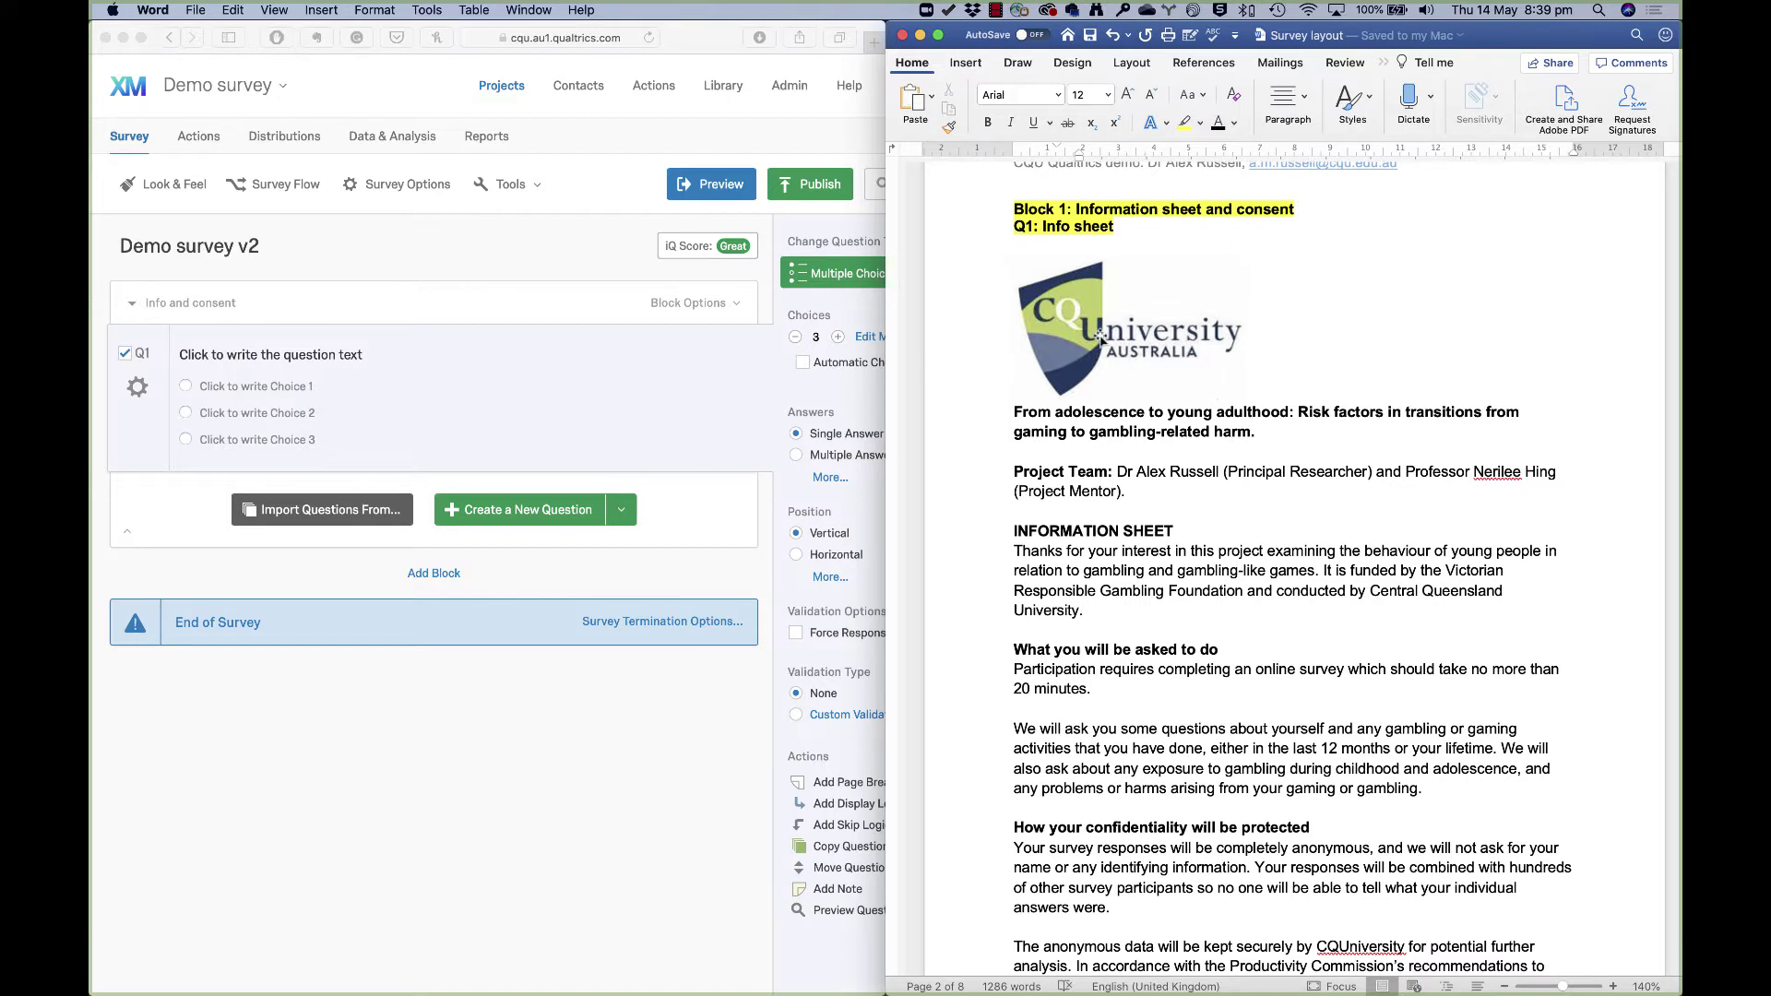
# Copy the information sheet text from the project title through the participation paragraph
pyautogui.click(1011, 412)
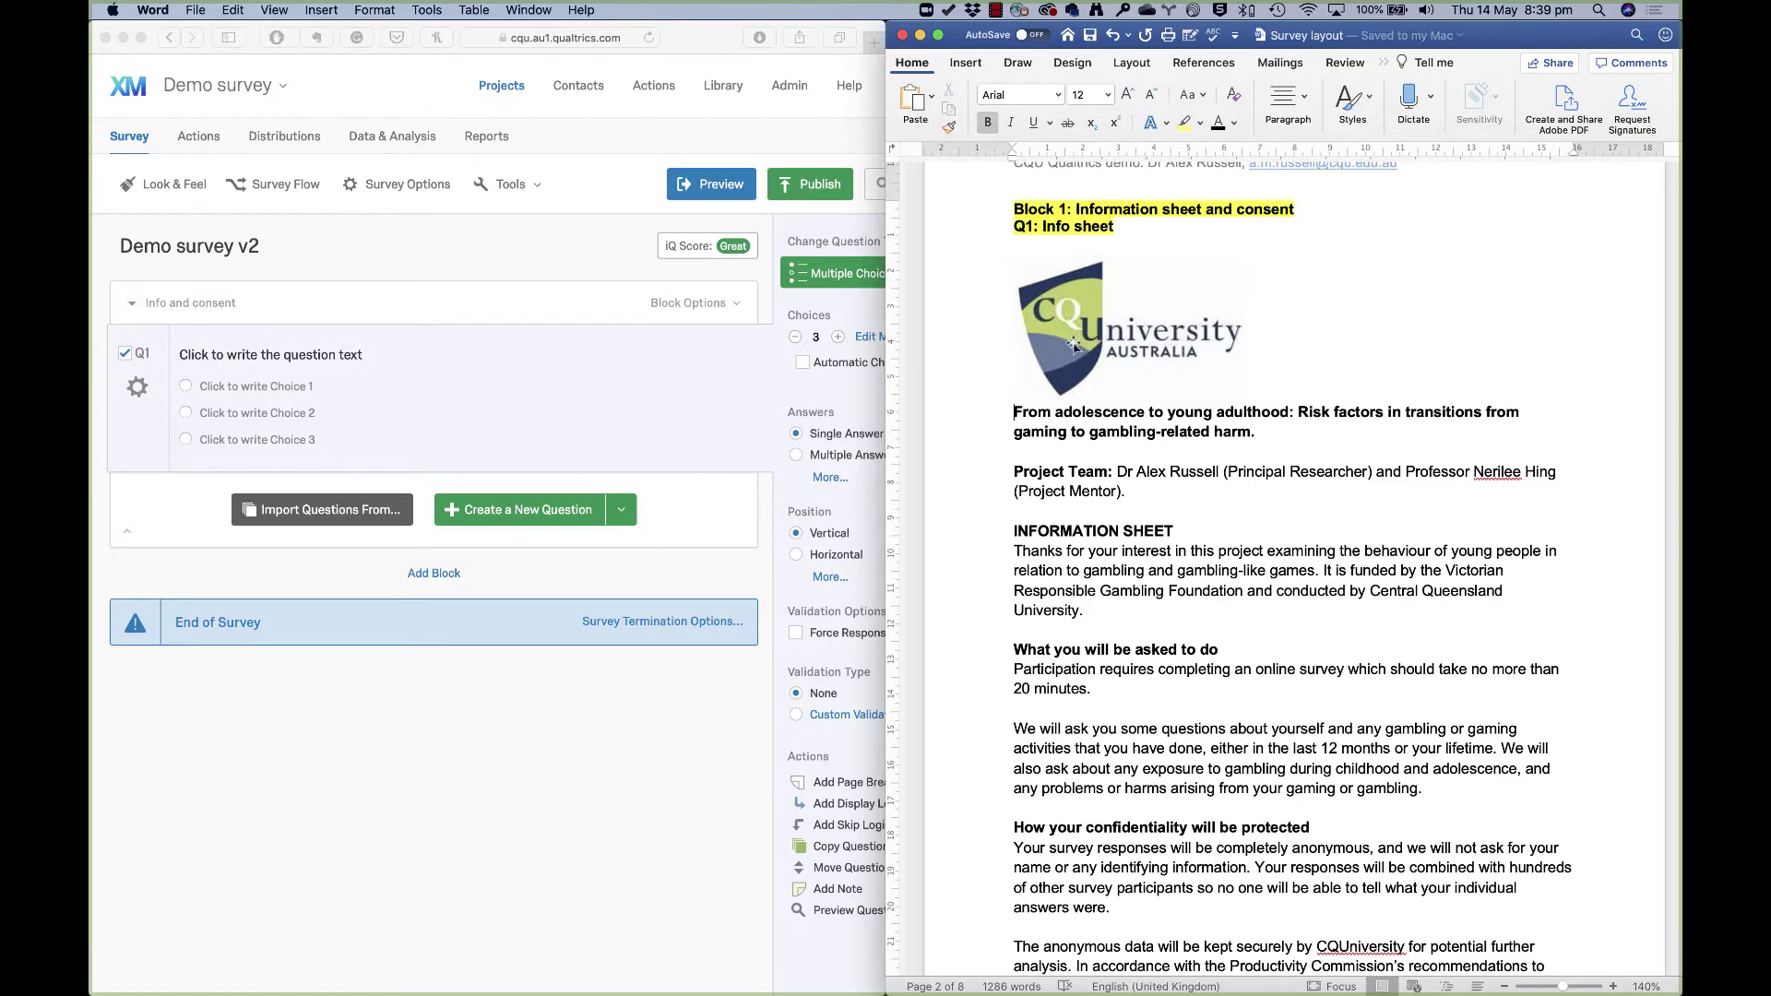
pyautogui.scroll(-15, 1181, 535)
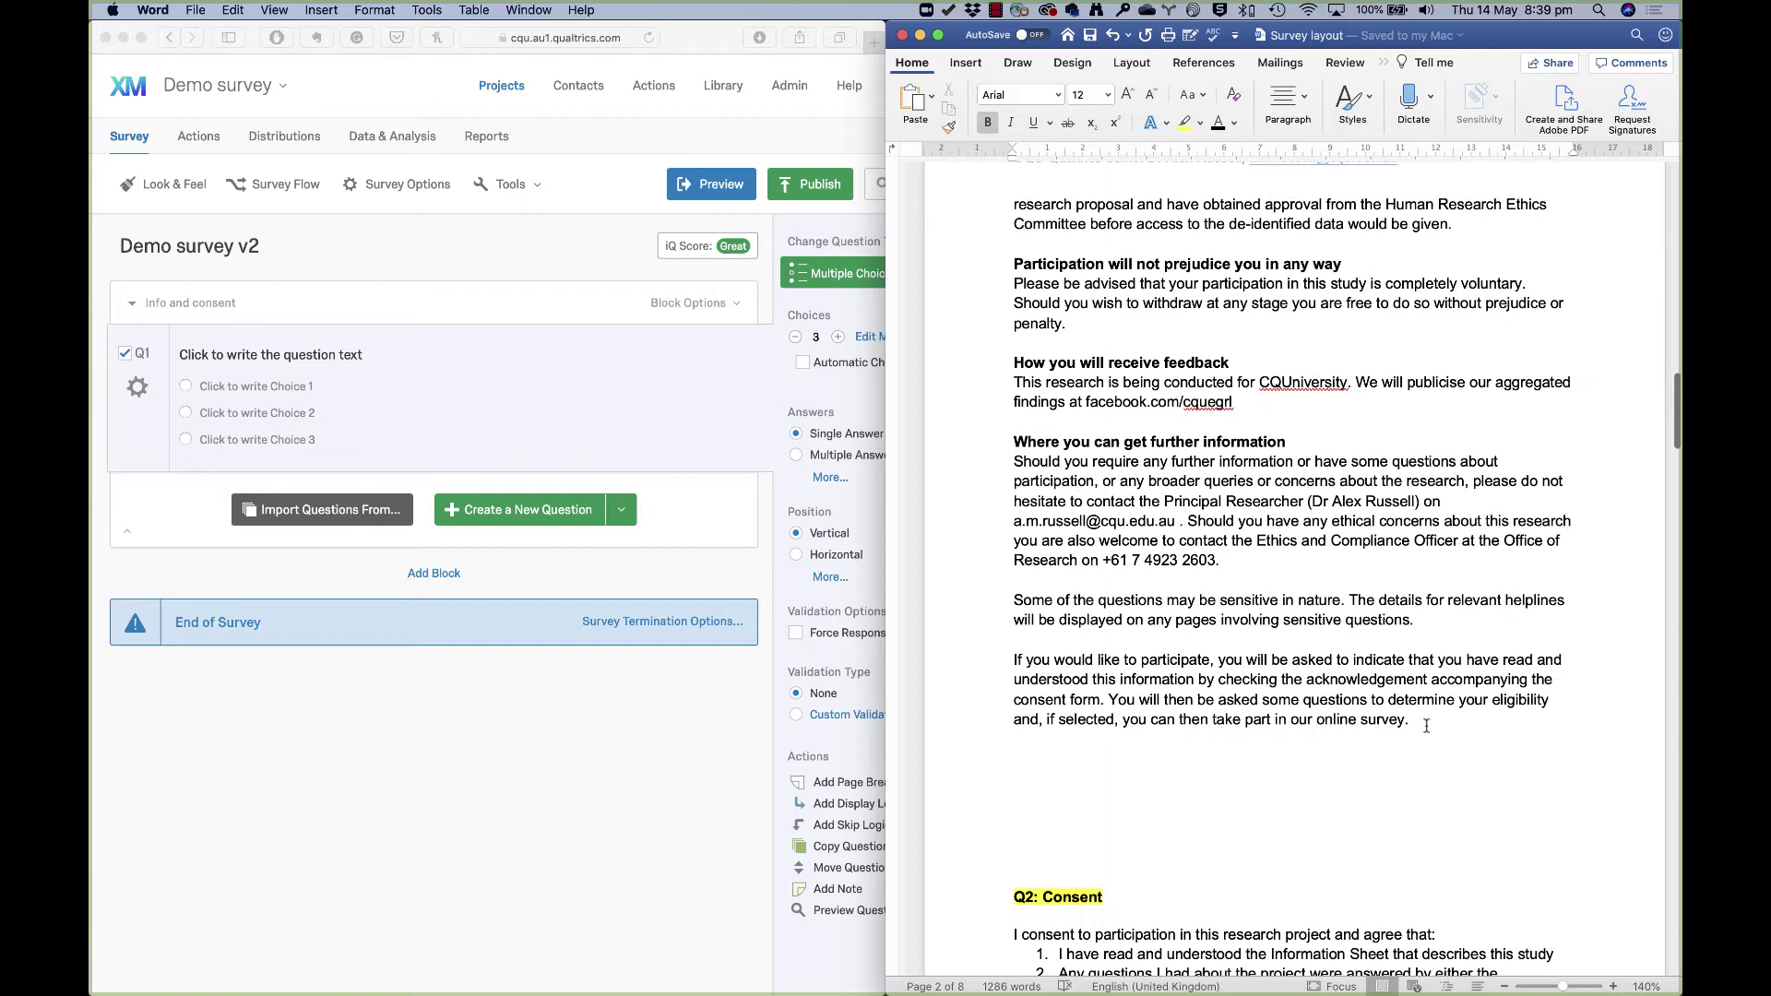
pyautogui.keyDown('shift'); pyautogui.click(1421, 721); pyautogui.keyUp('shift')
pyautogui.press('super+c')
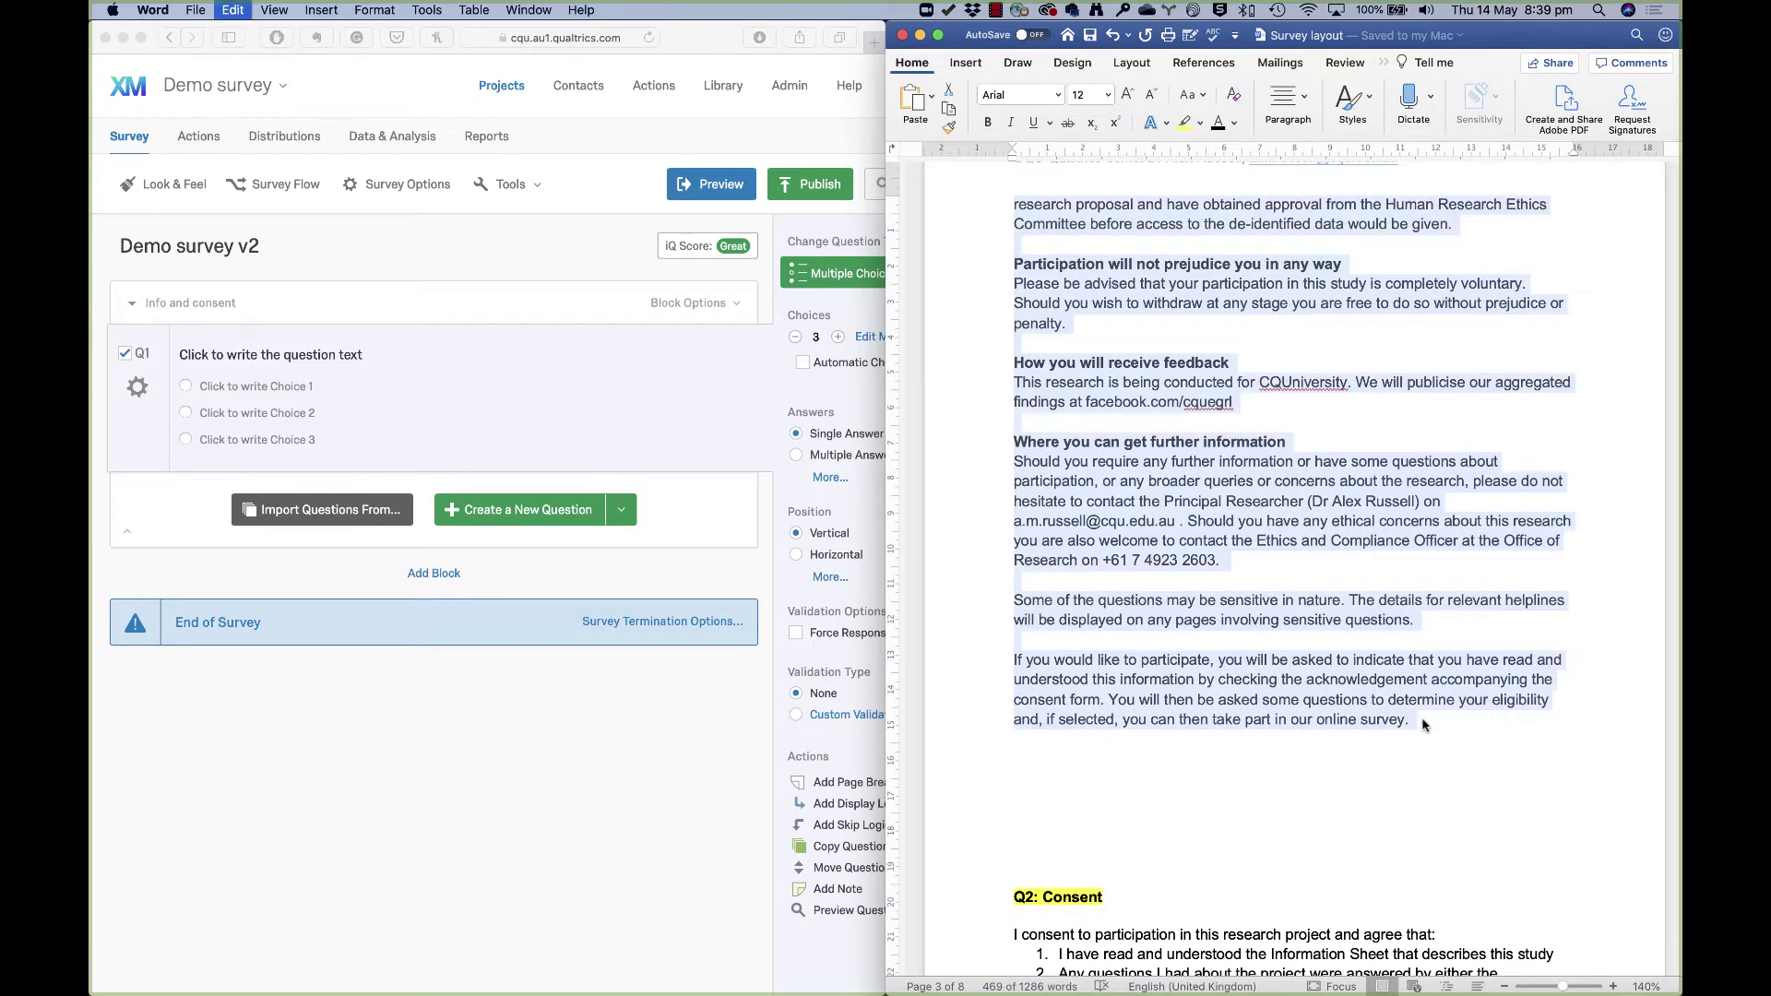
# Paste the information sheet into Q1's question text
pyautogui.click(305, 357)
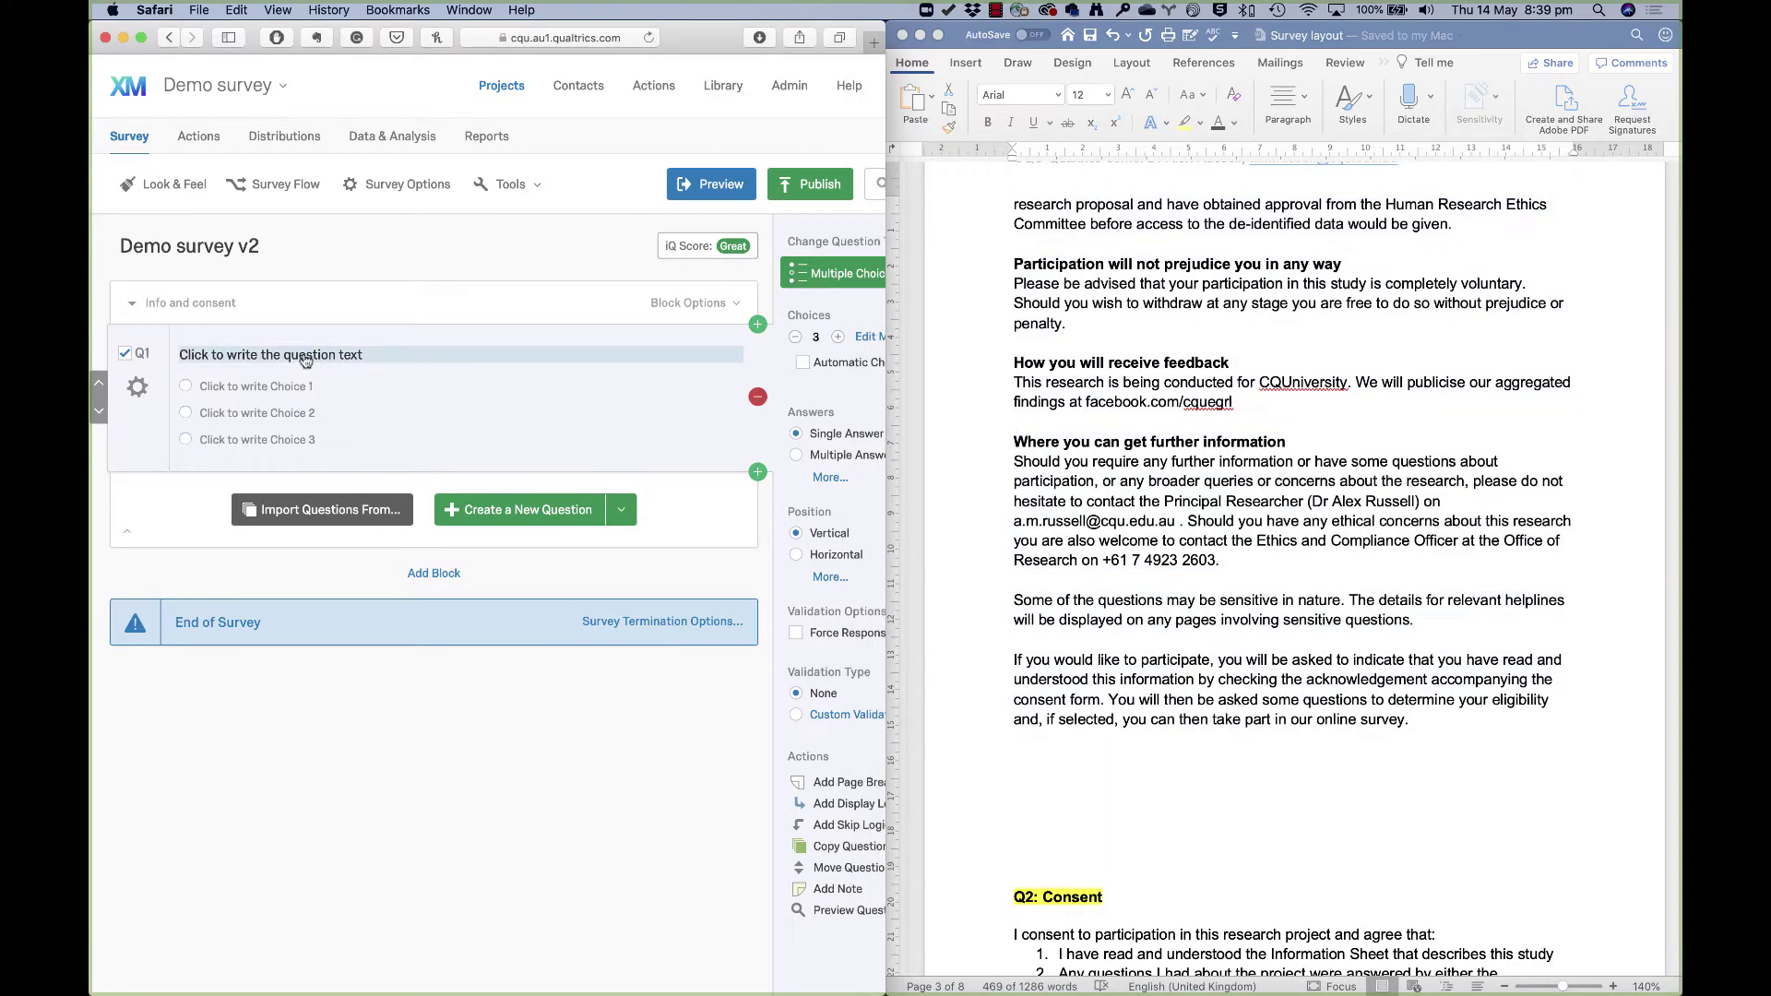
pyautogui.click(283, 360)
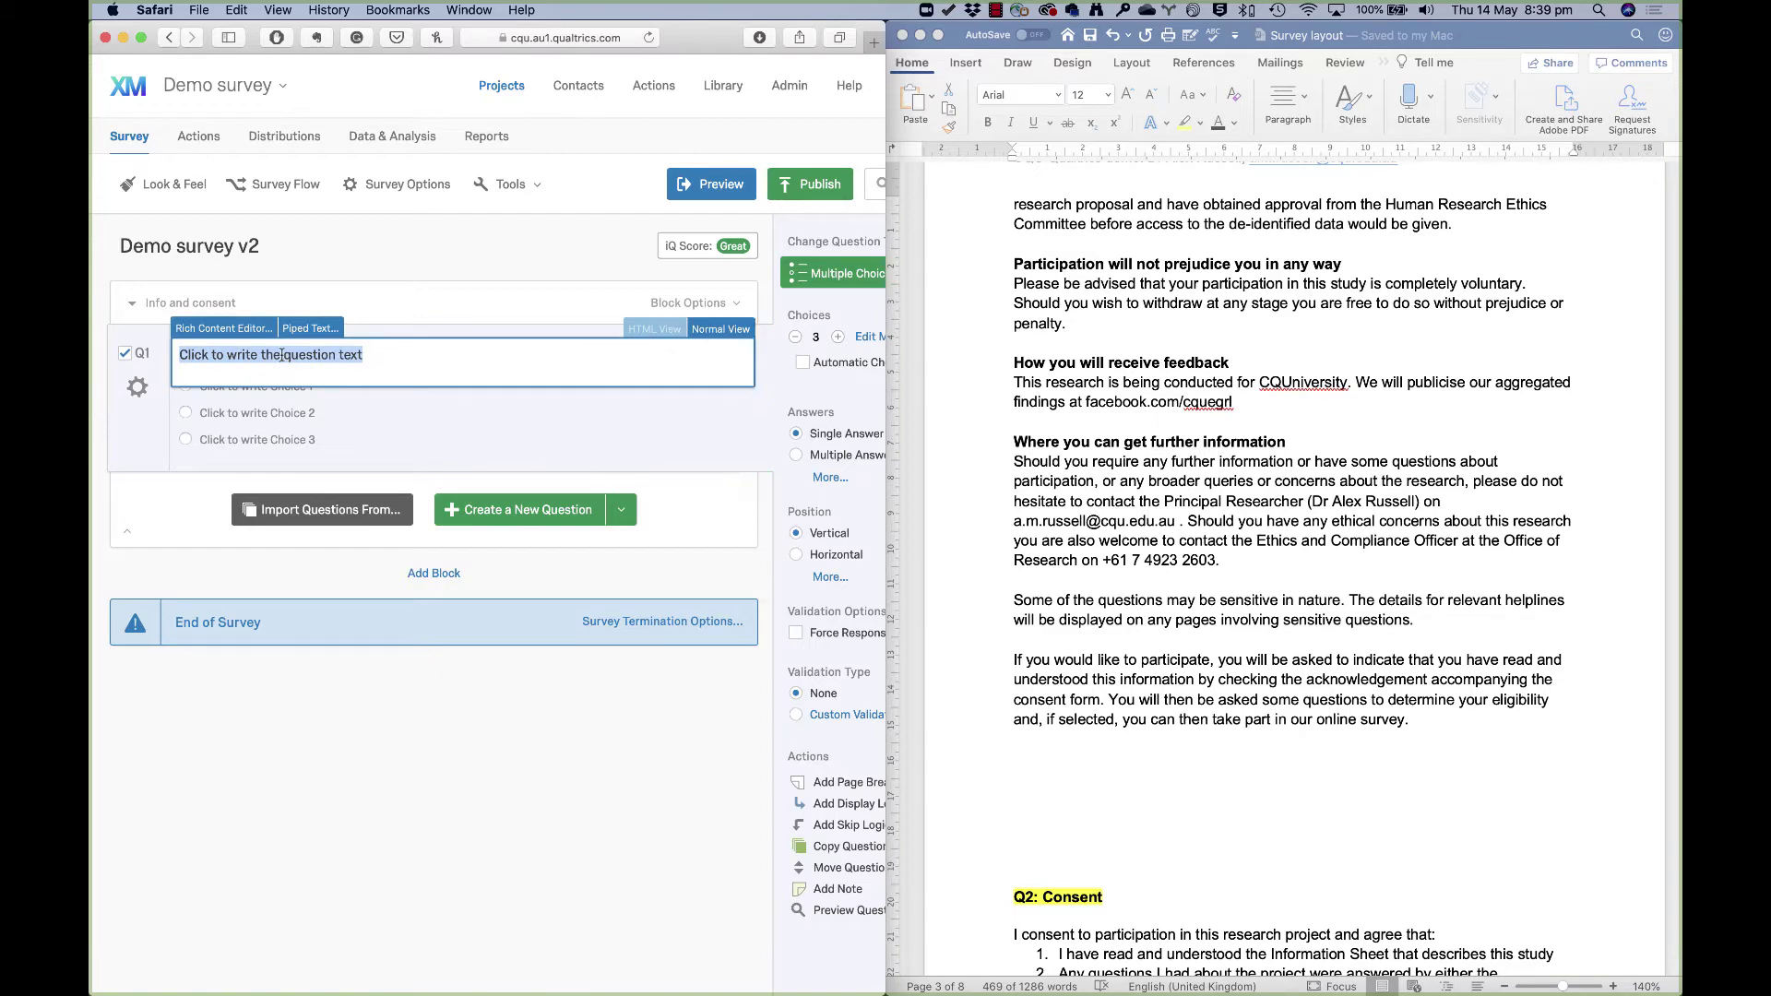
pyautogui.press('super+v')
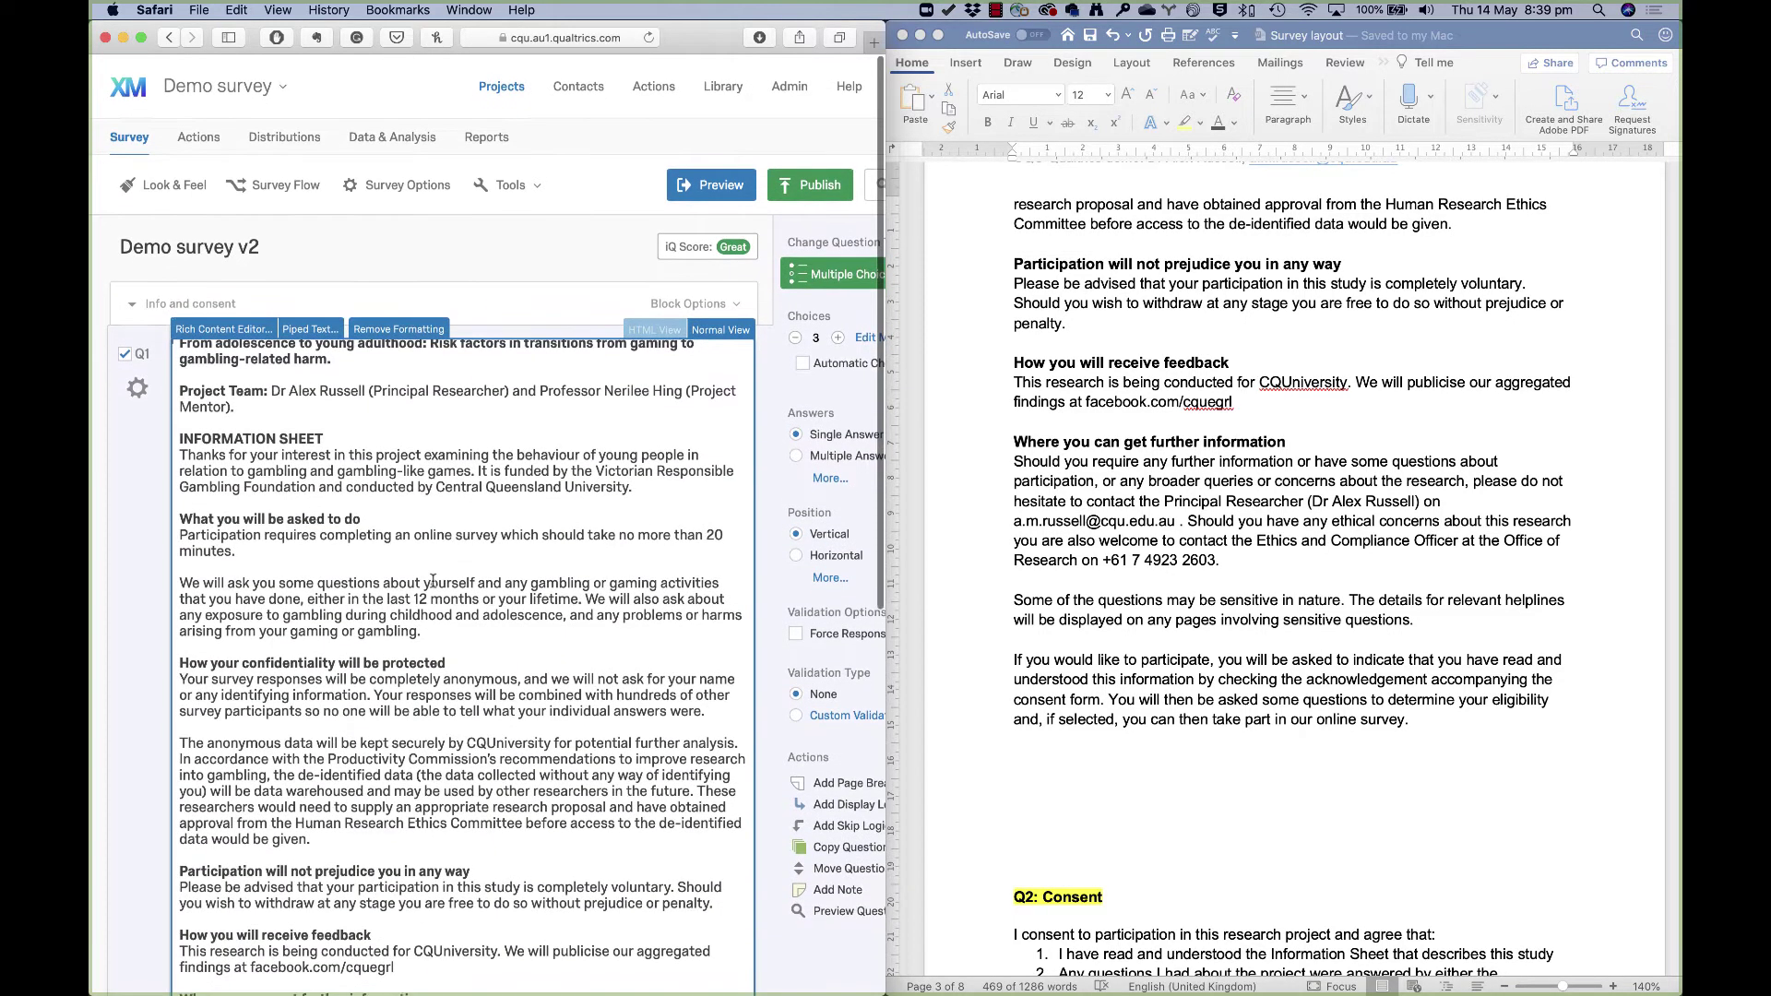
pyautogui.moveTo(325, 438); pyautogui.dragTo(178, 431)
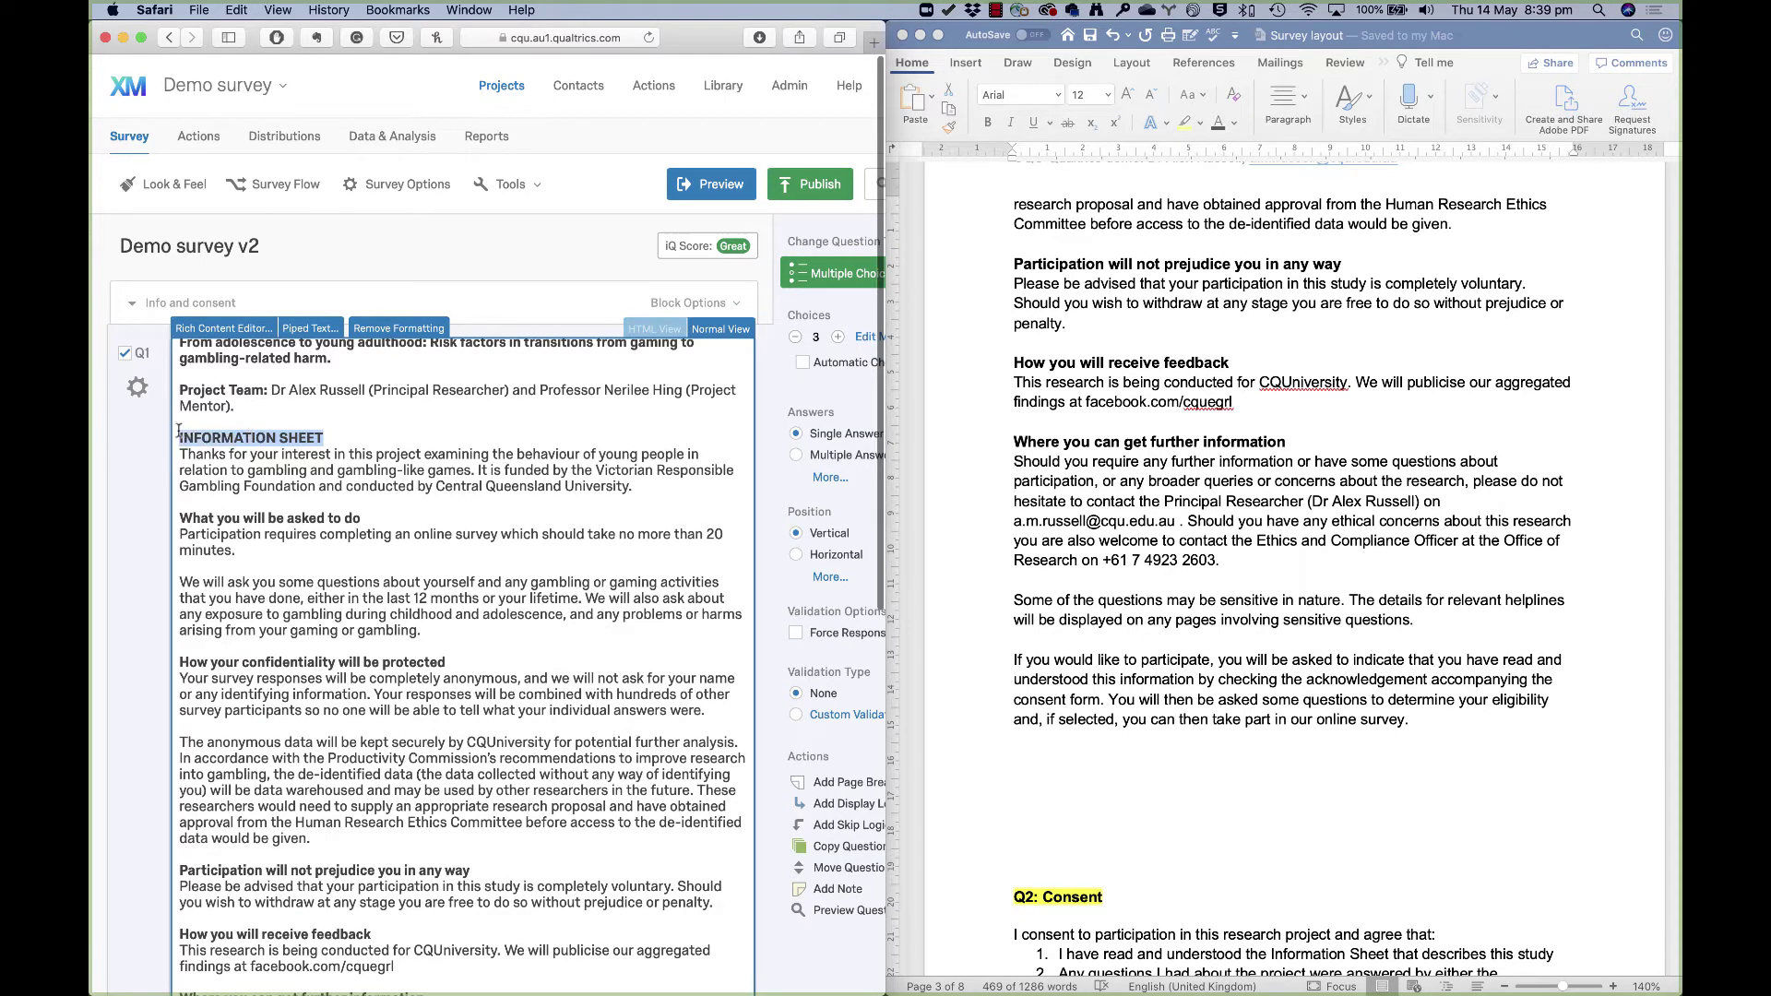
# Centre the project title in the Rich Content Editor and select the researcher's e-mail address
pyautogui.click(230, 333)
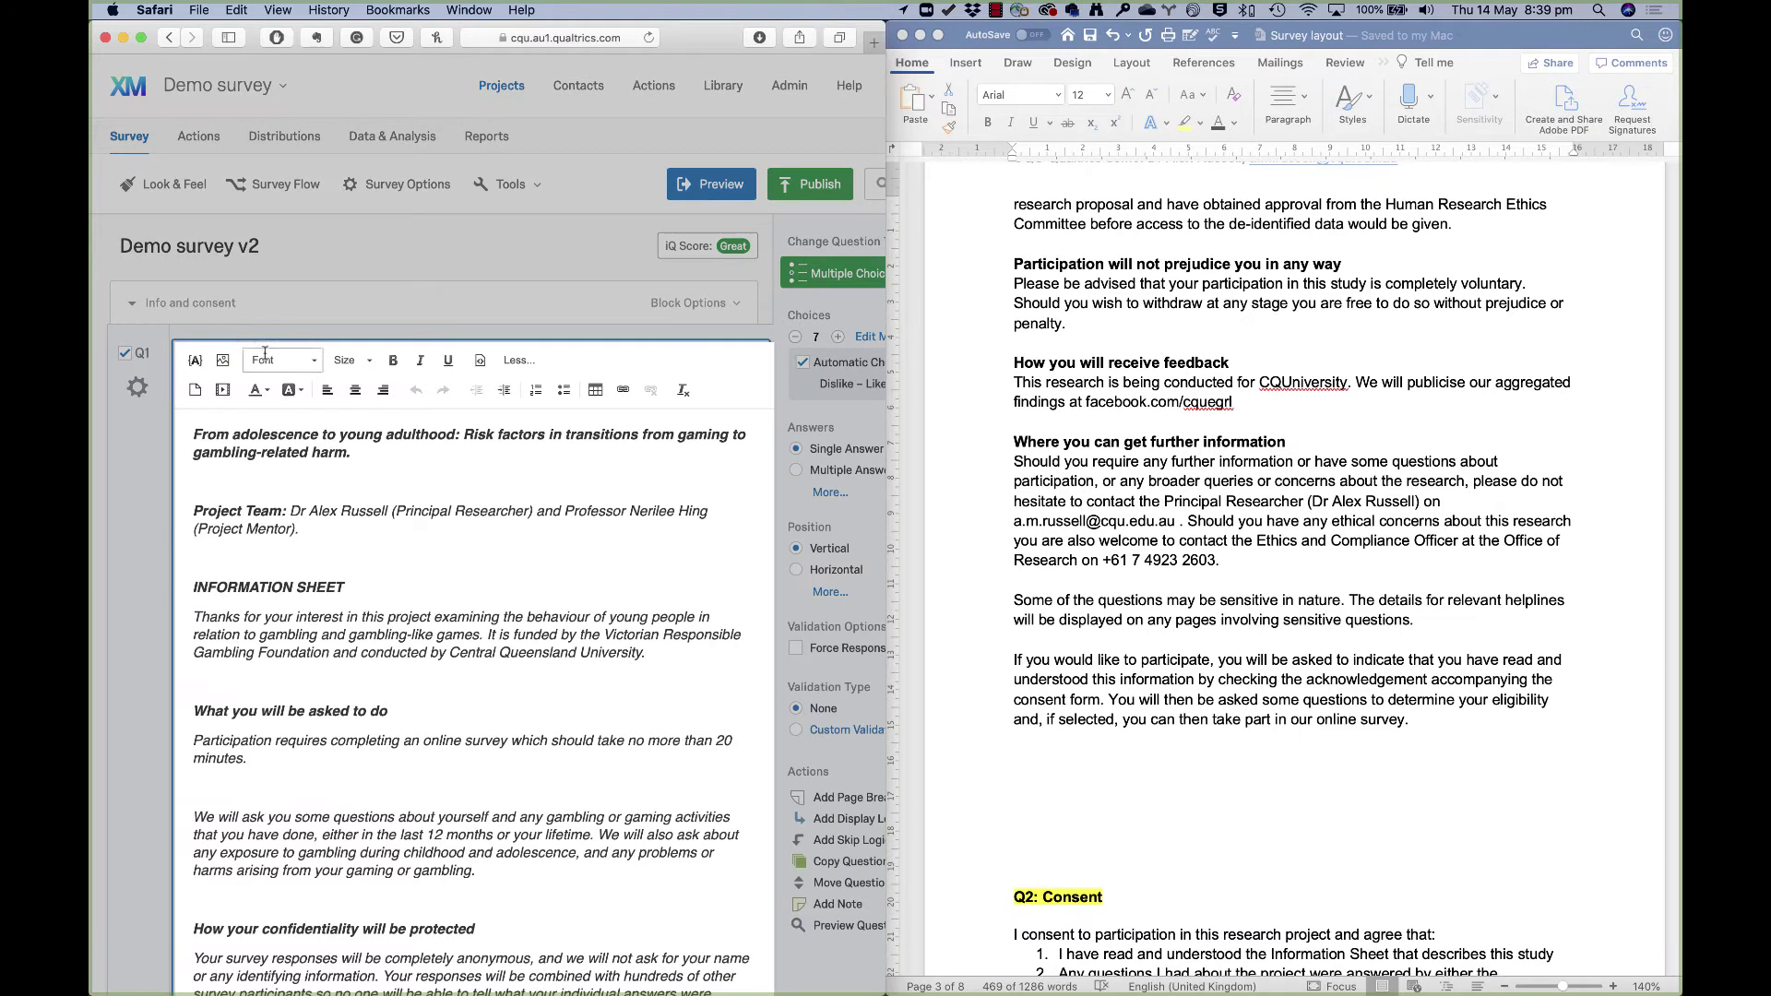
pyautogui.click(340, 579)
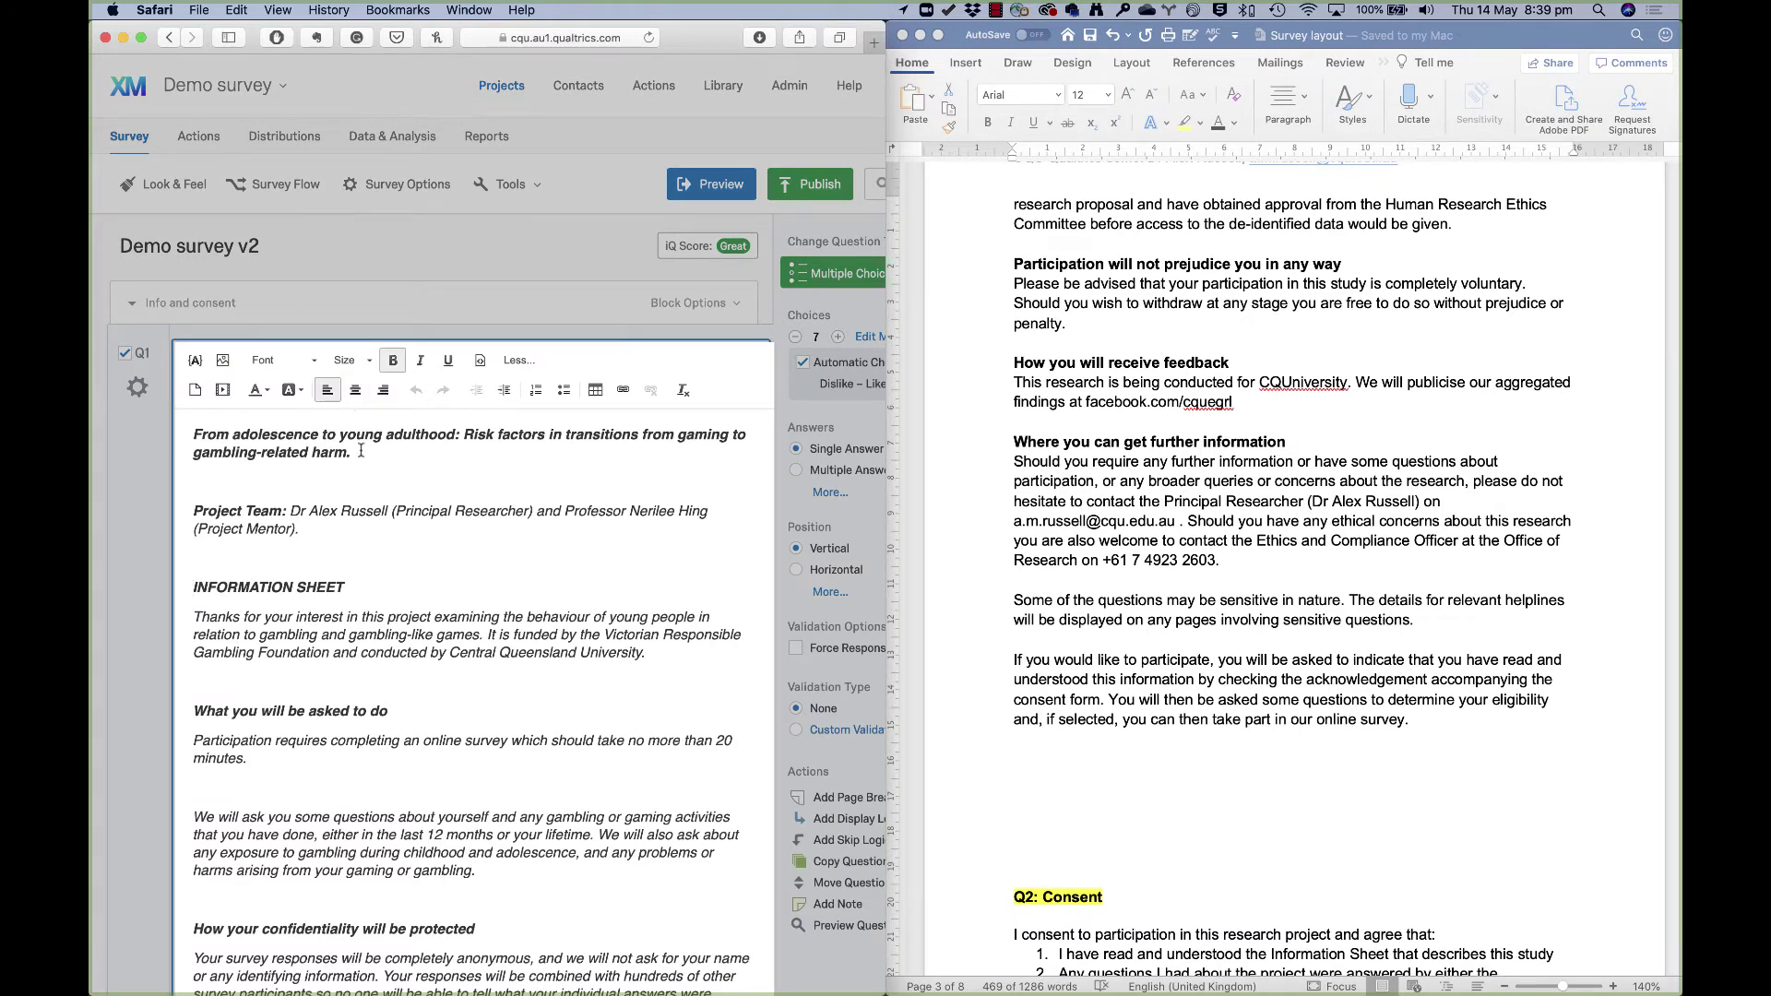
pyautogui.click(357, 392)
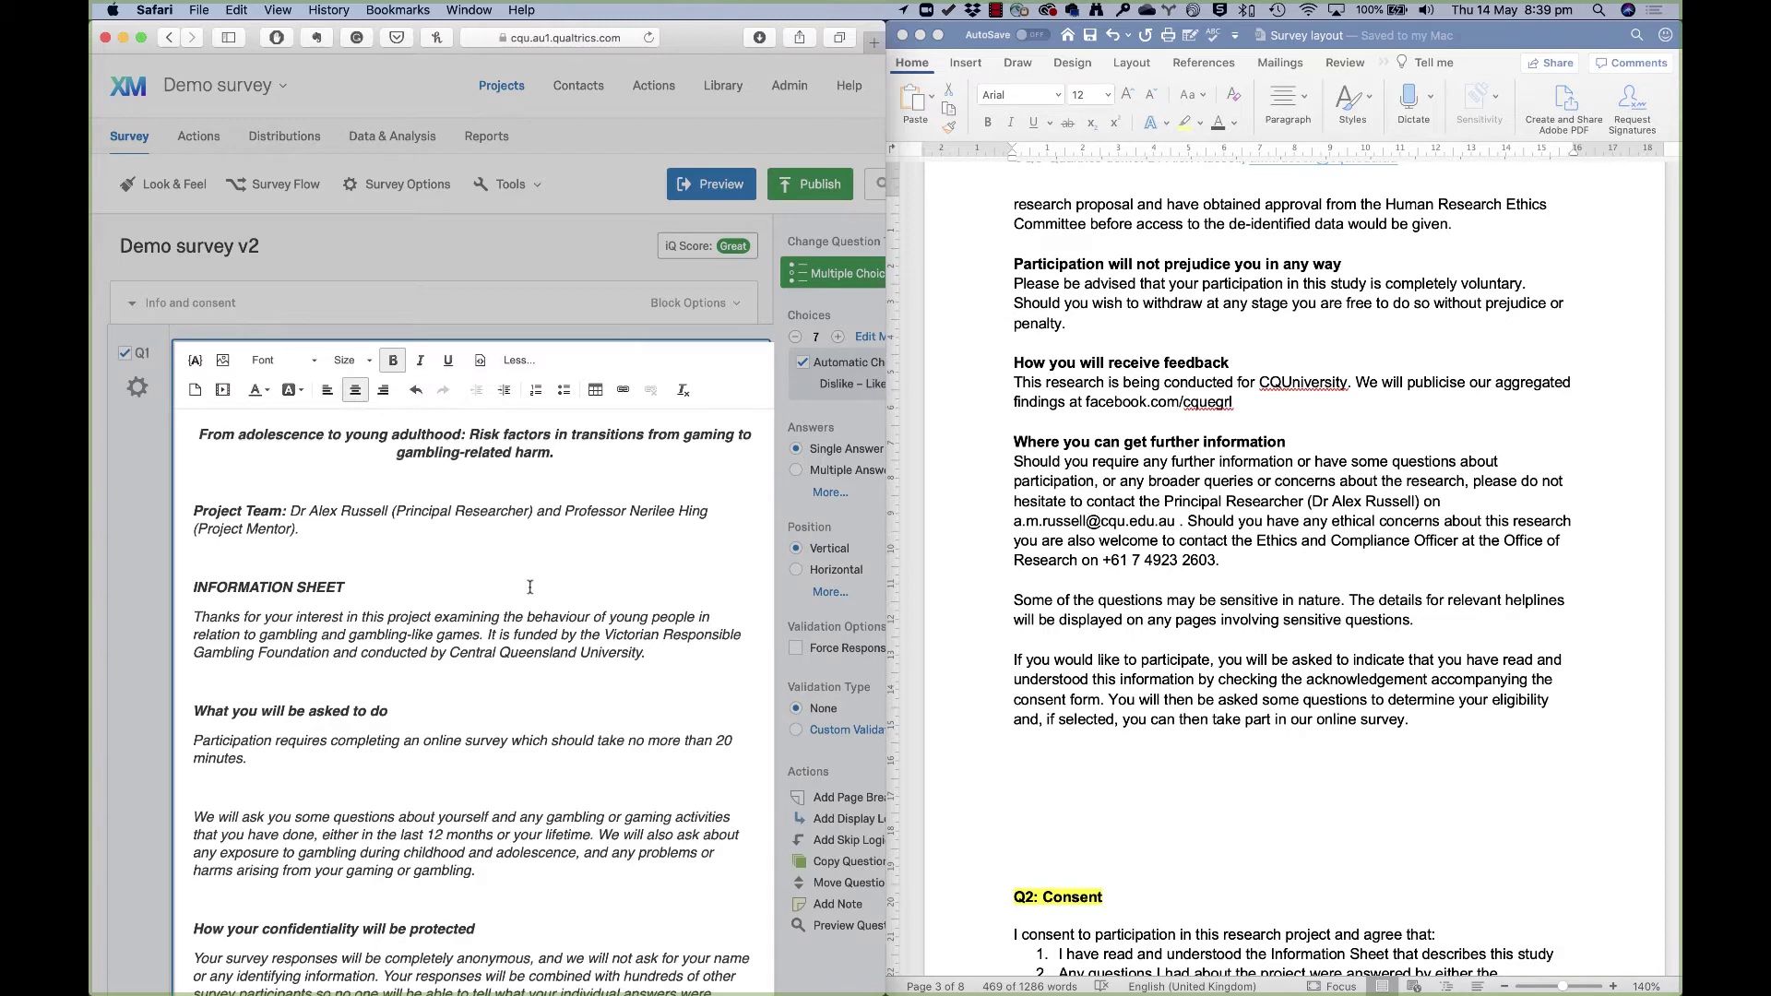
pyautogui.scroll(-10, 530, 588)
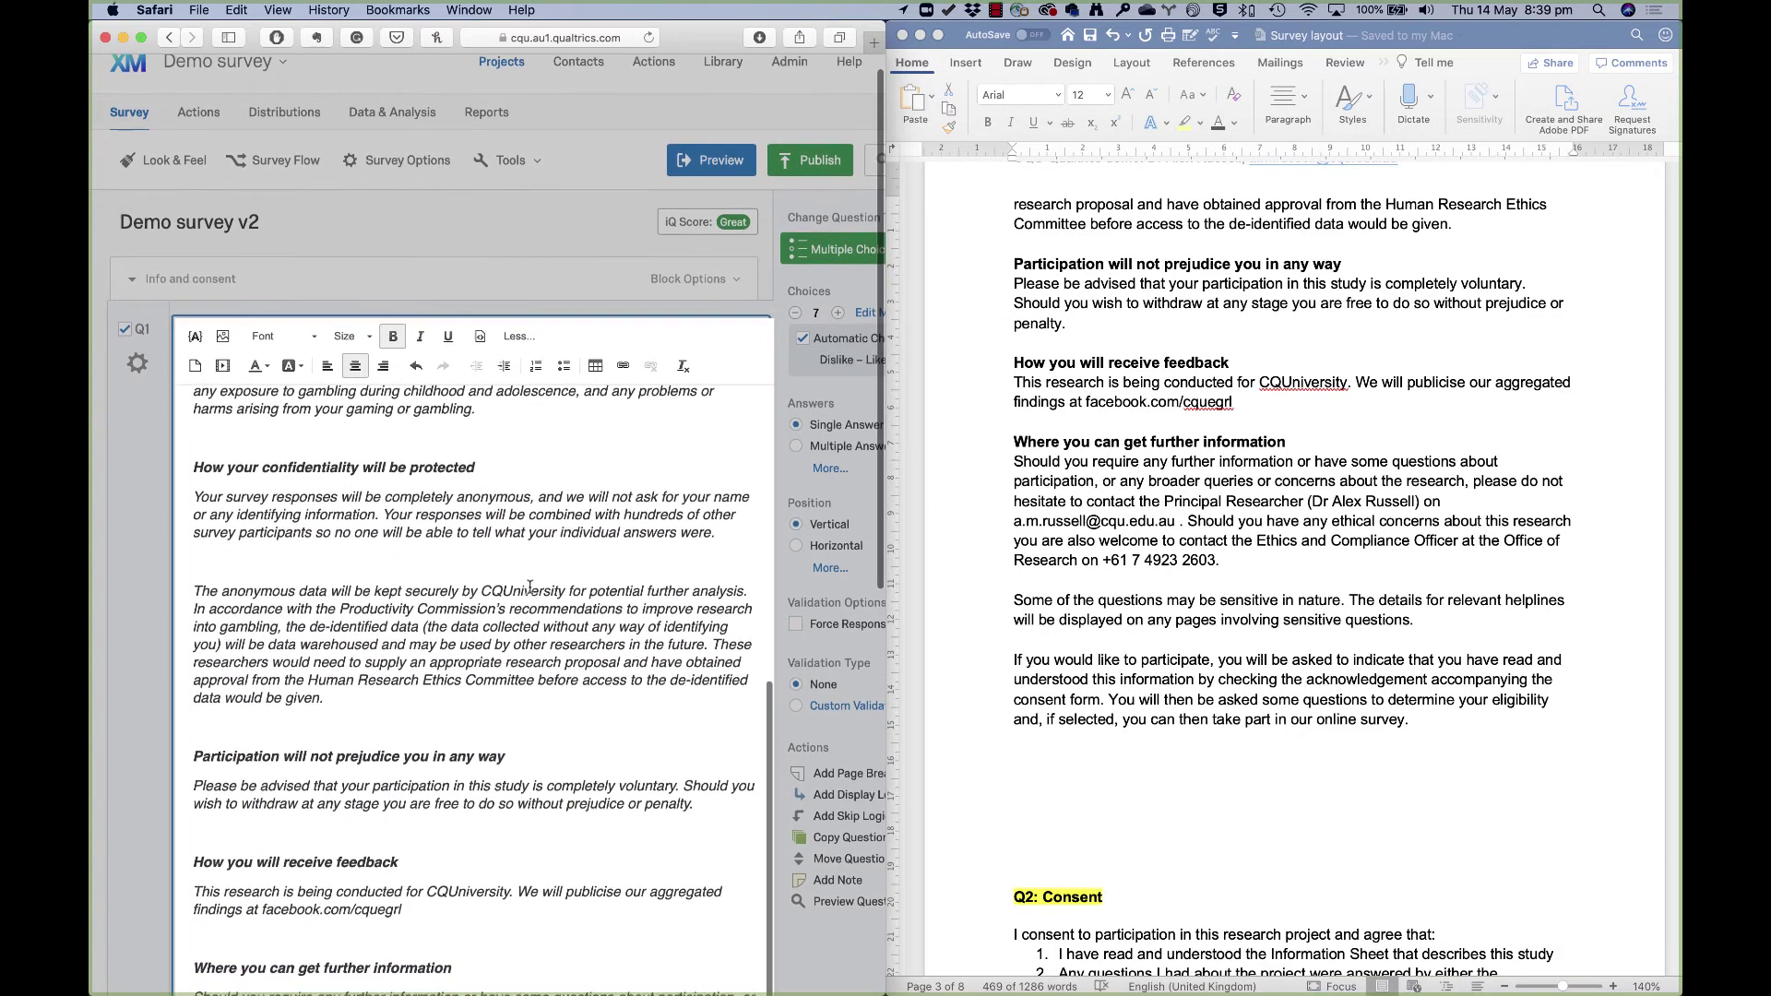
pyautogui.scroll(-3, 530, 588)
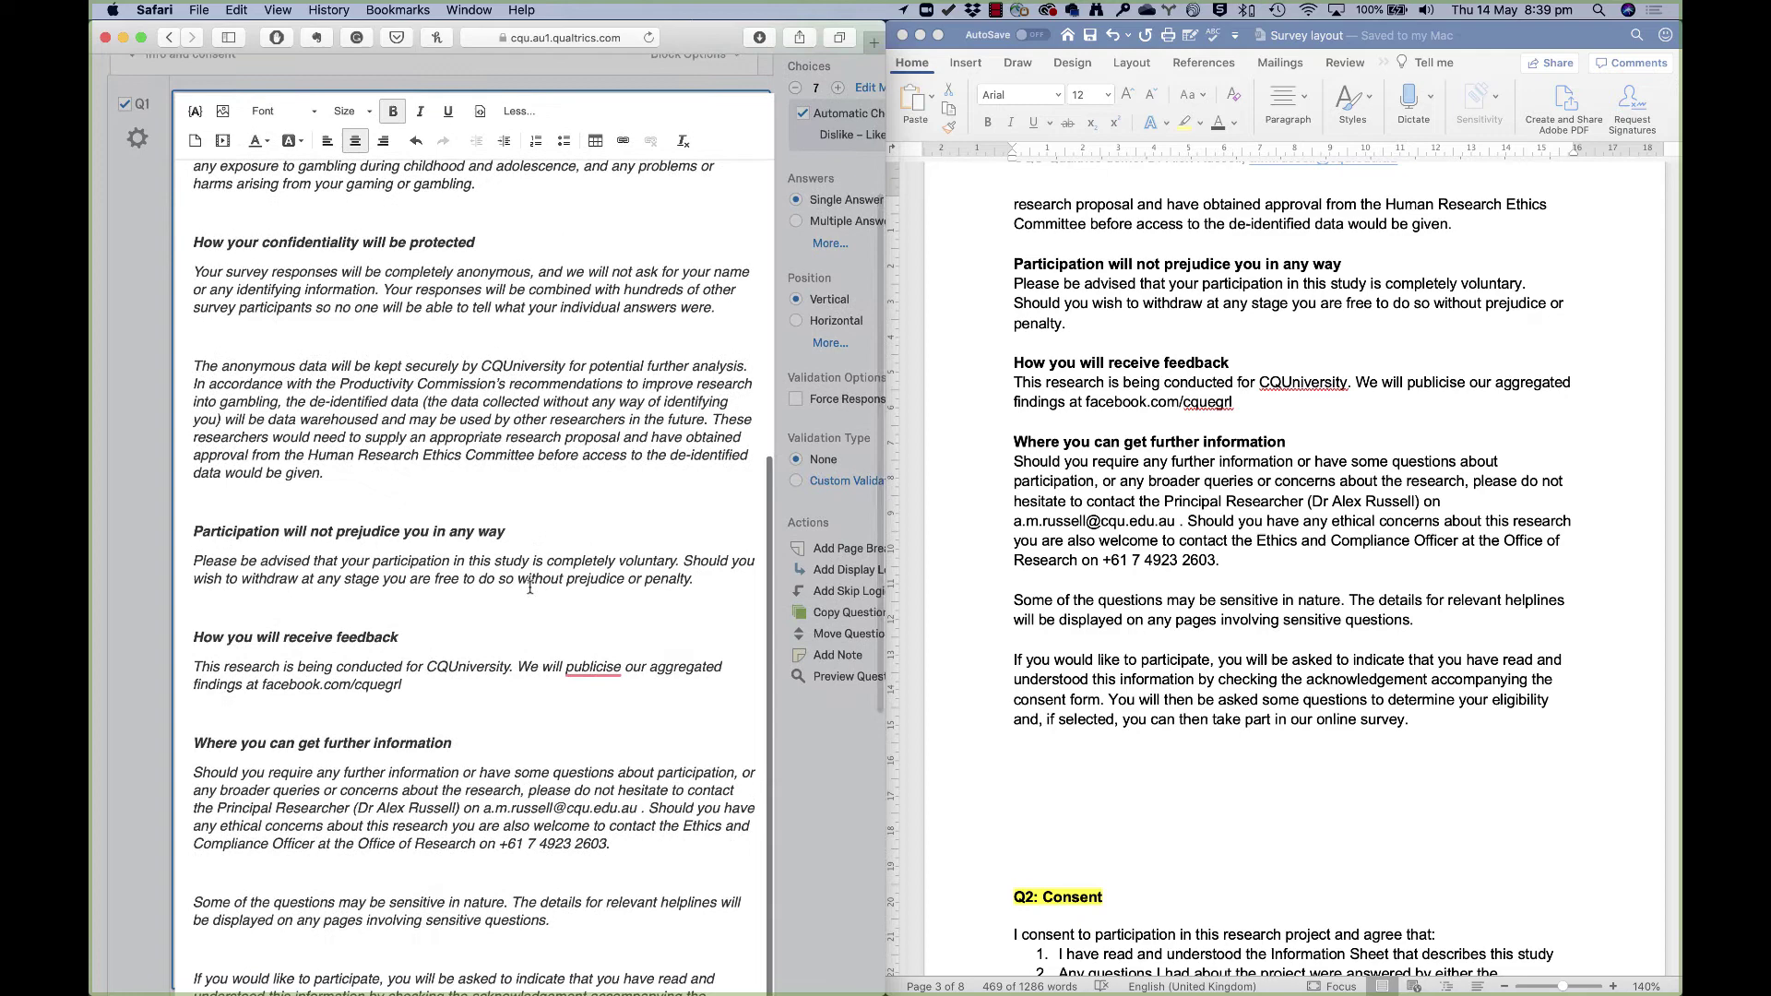
pyautogui.scroll(-2, 530, 587)
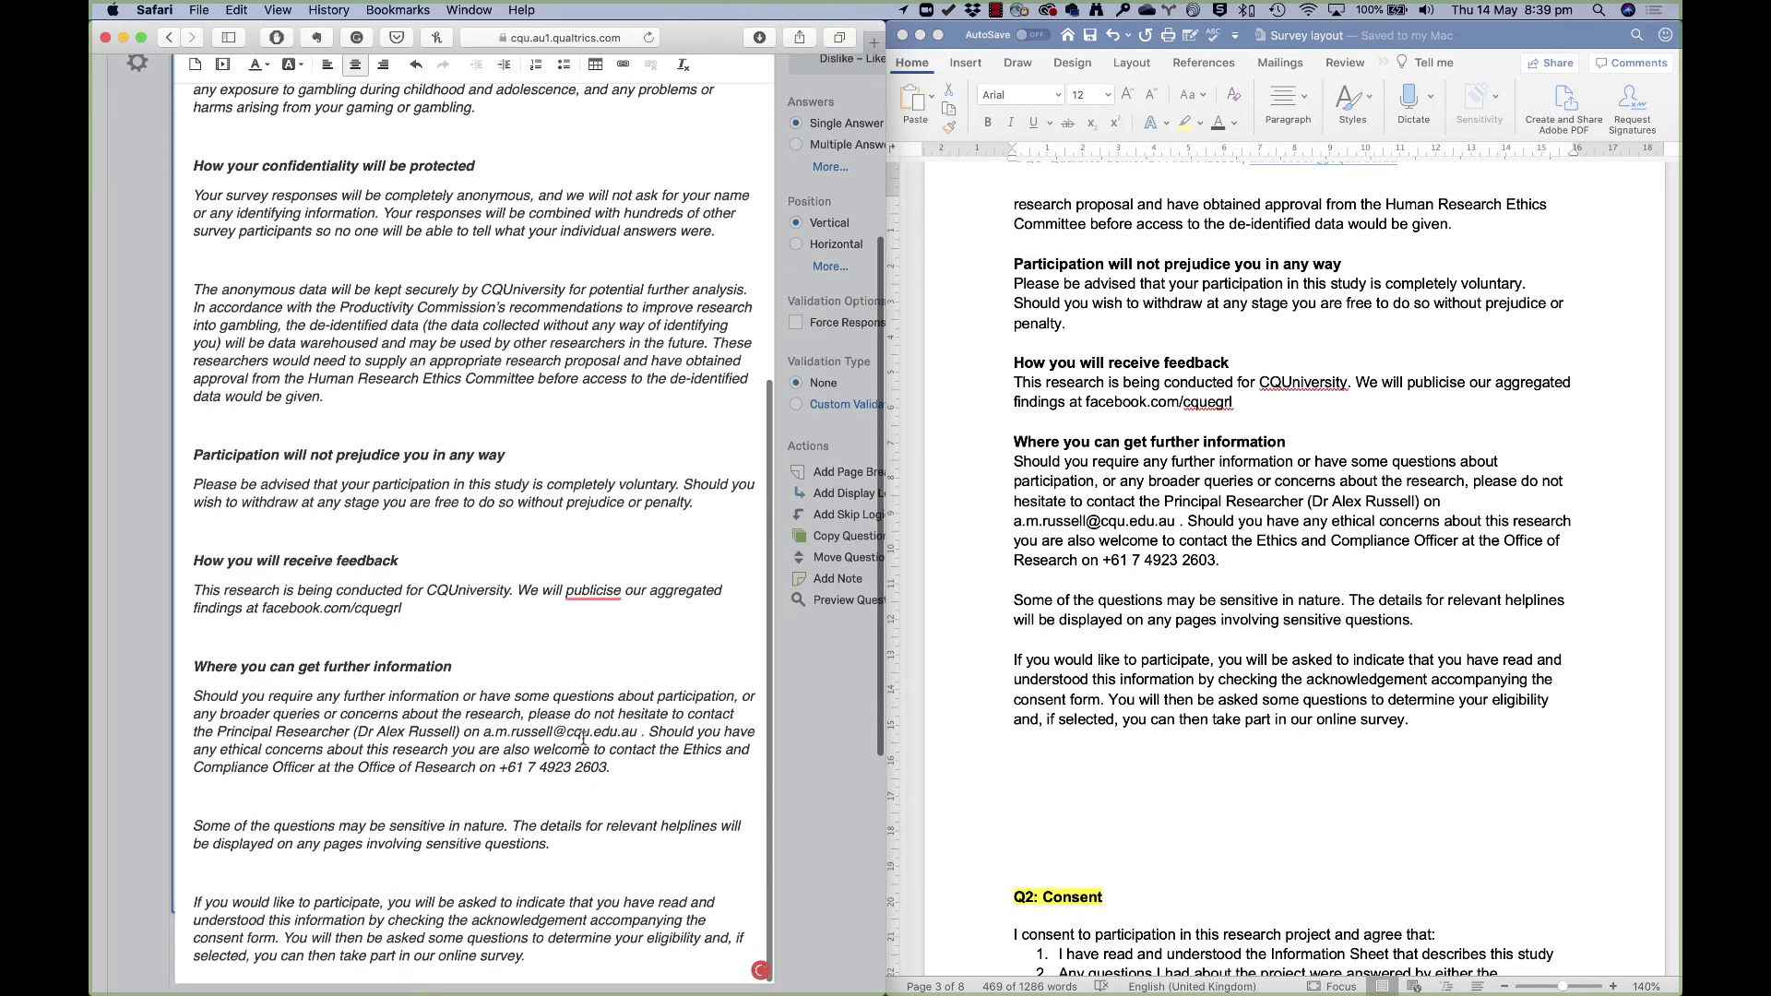
pyautogui.moveTo(483, 730); pyautogui.dragTo(636, 727)
pyautogui.press('super+c')
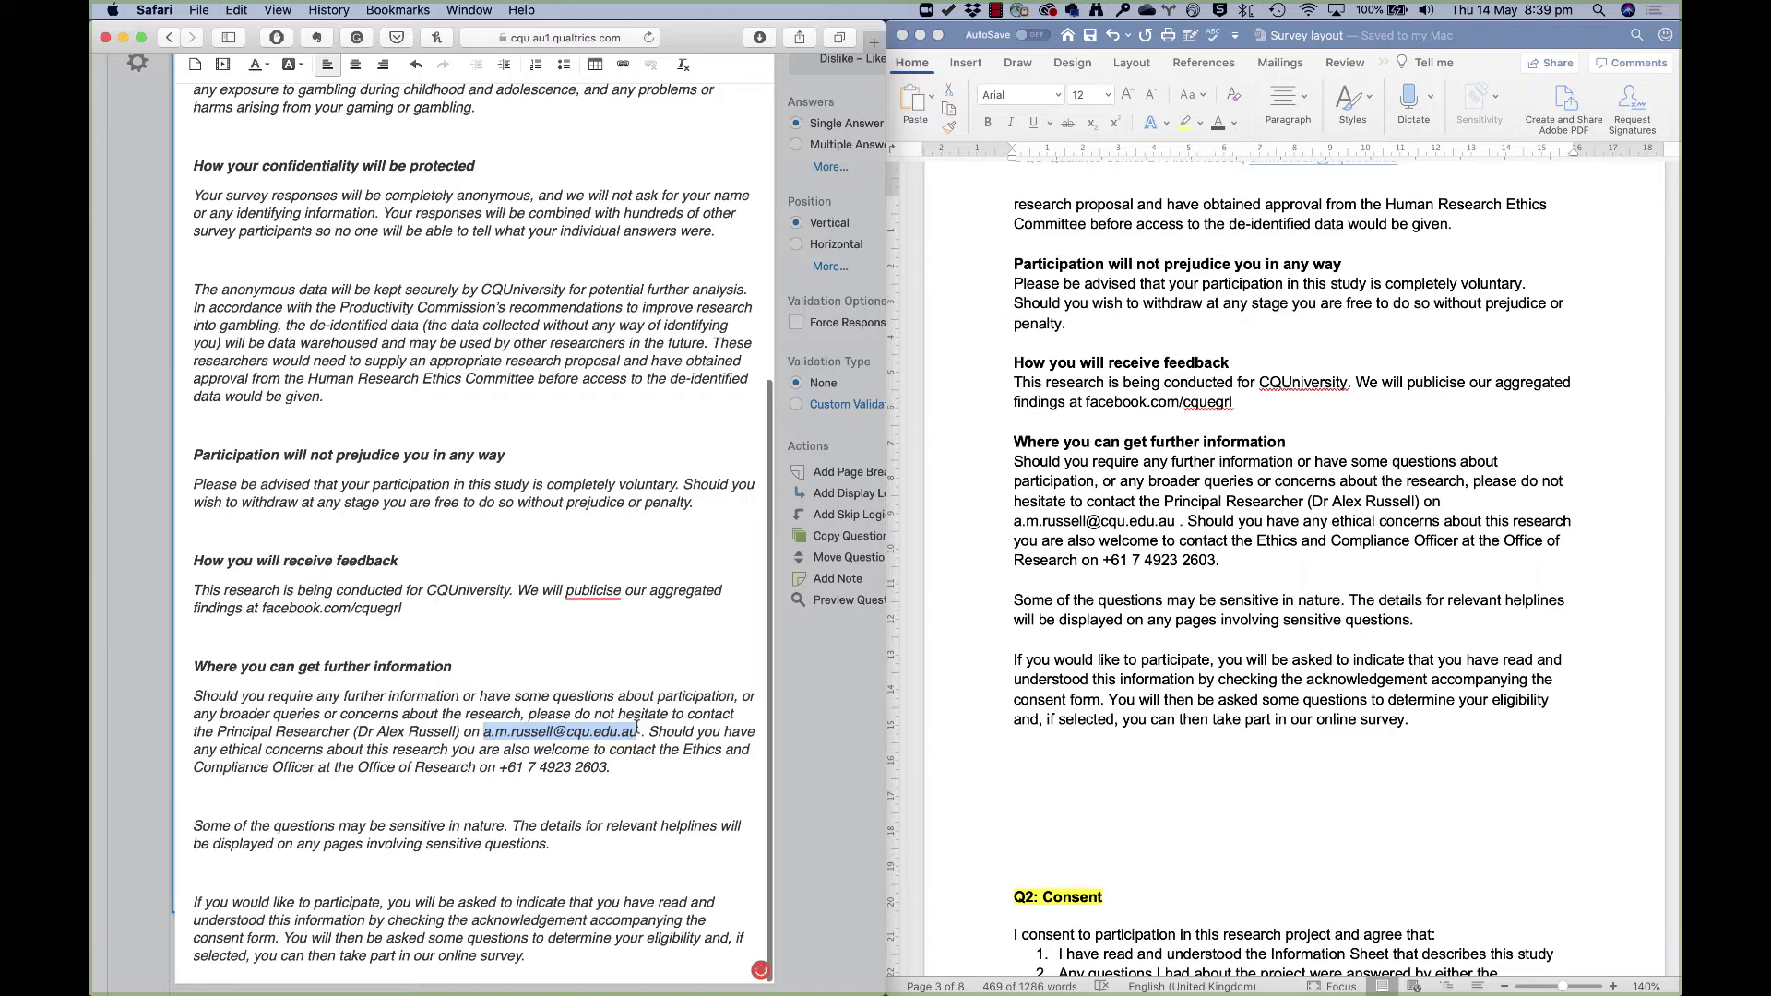
pyautogui.scroll(1, 579, 116)
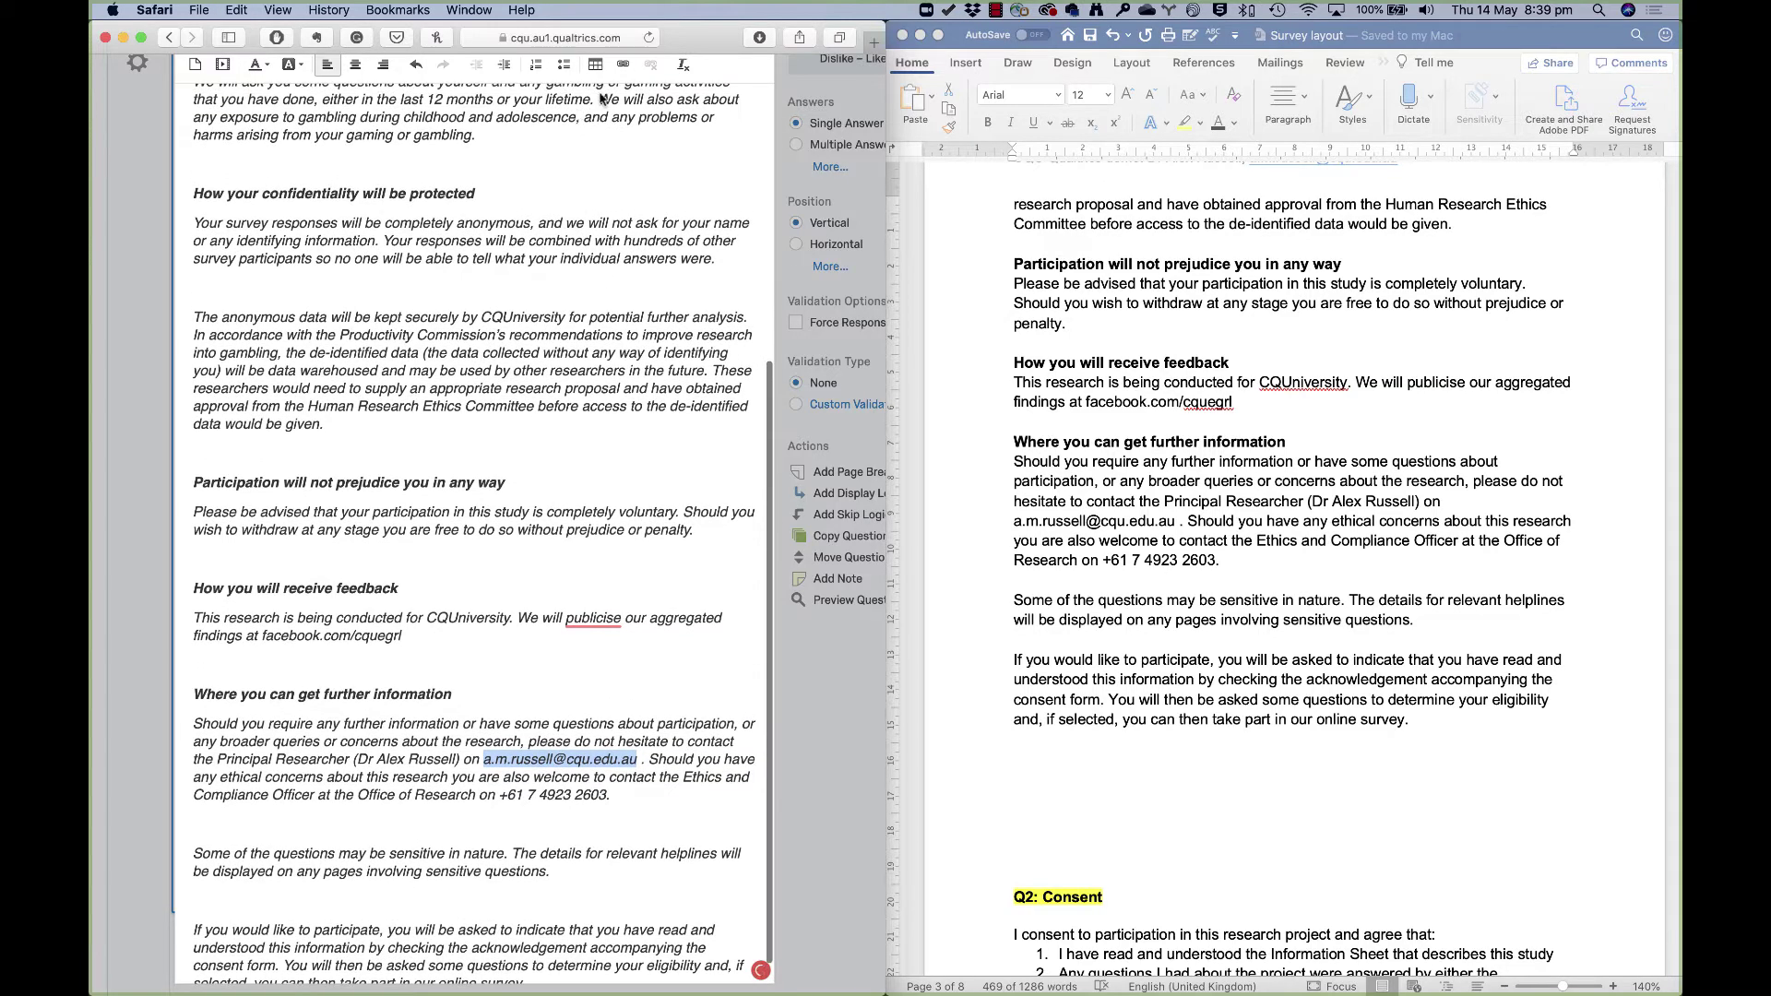
# Make the researcher's e-mail address an e-mail link with subject 'I'm emailing about the Demo Survey v2'
pyautogui.click(623, 66)
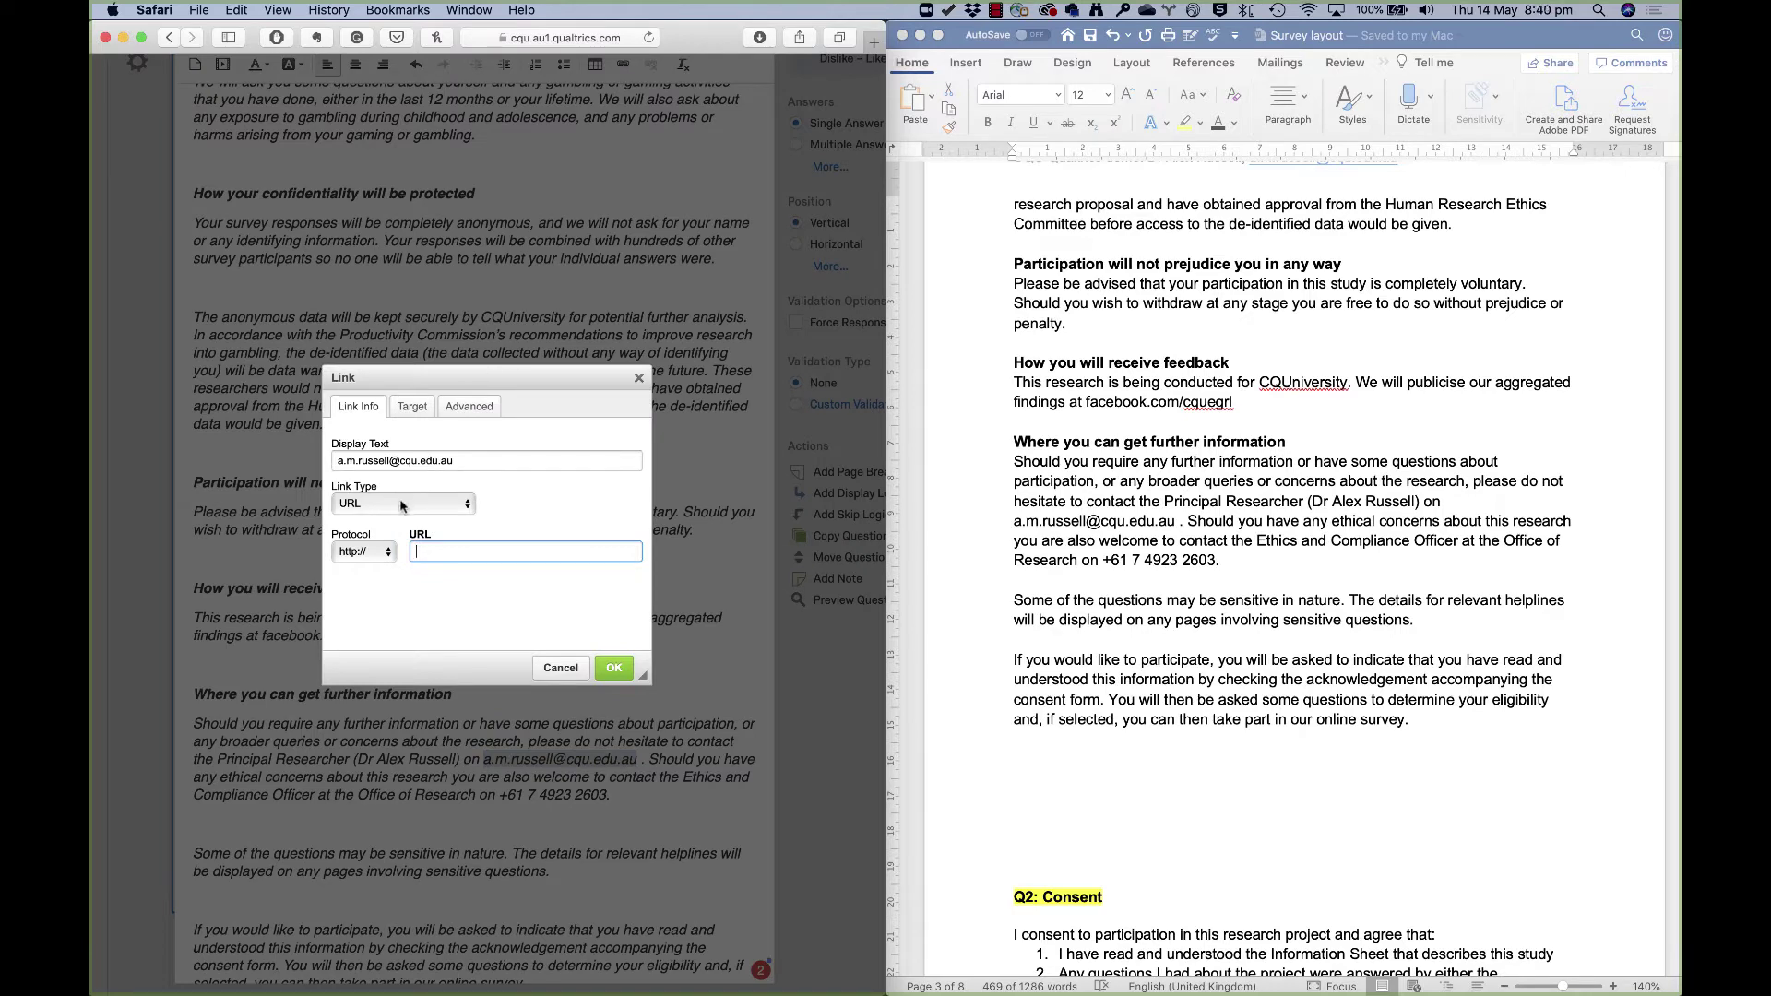
pyautogui.click(400, 500)
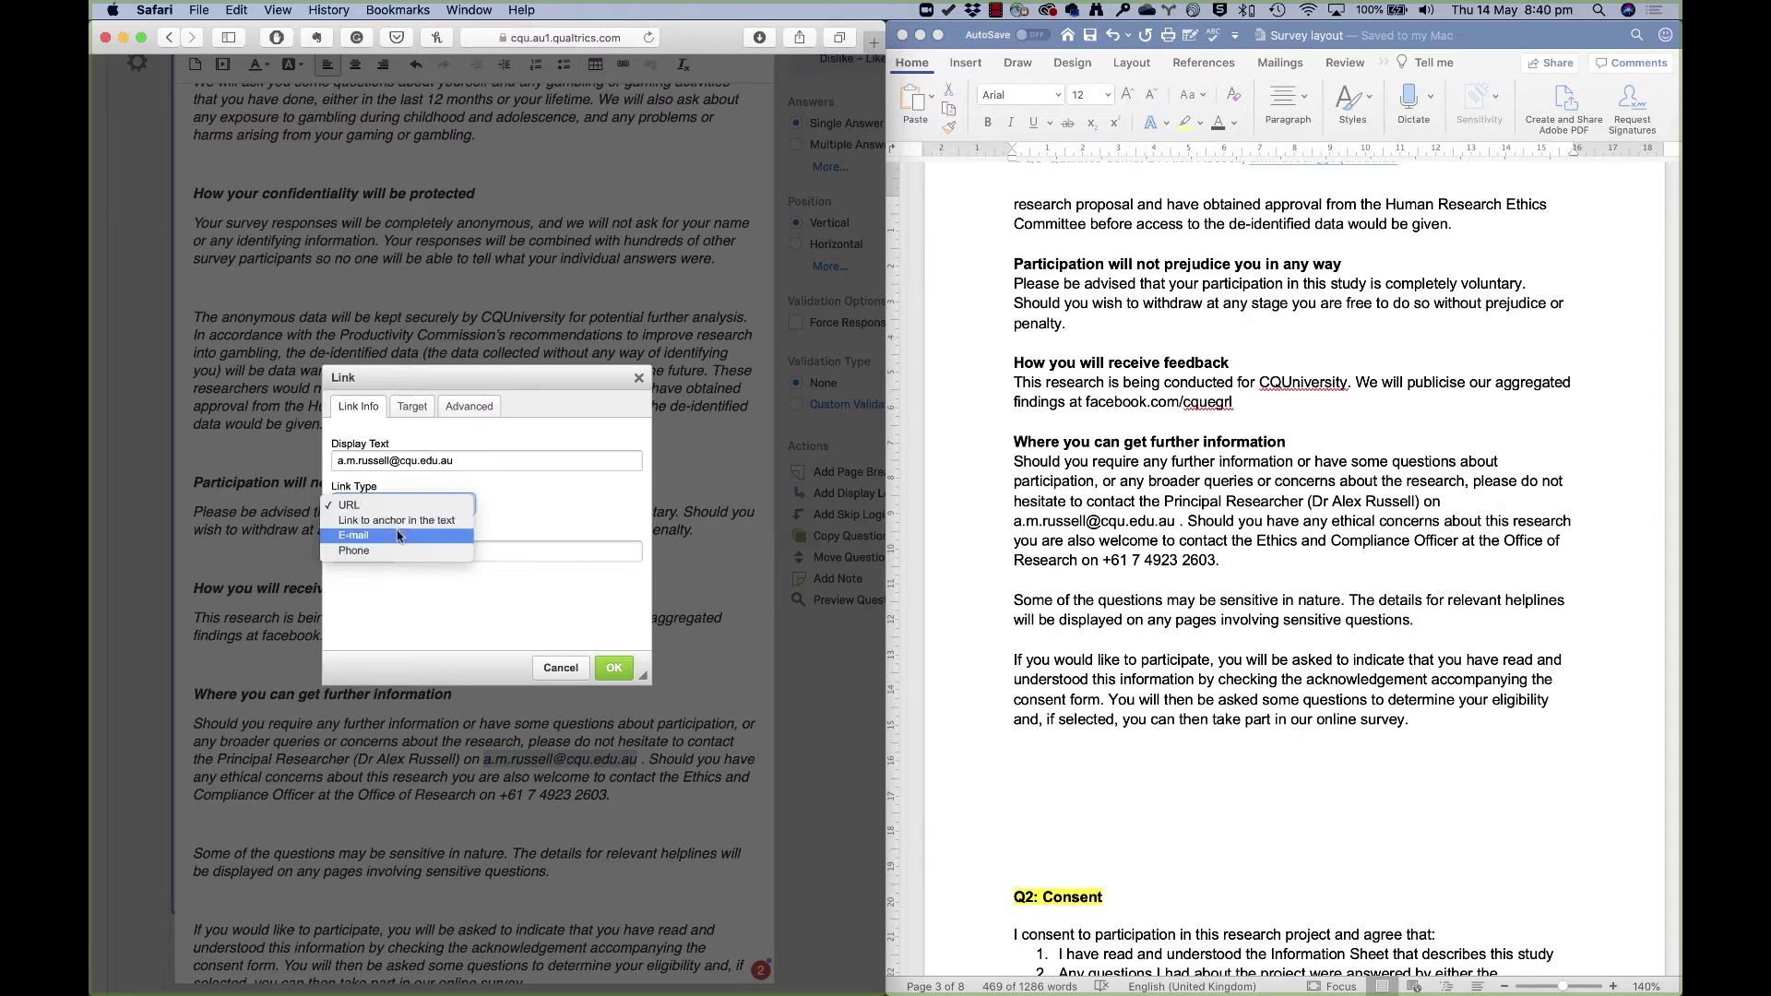
pyautogui.click(399, 536)
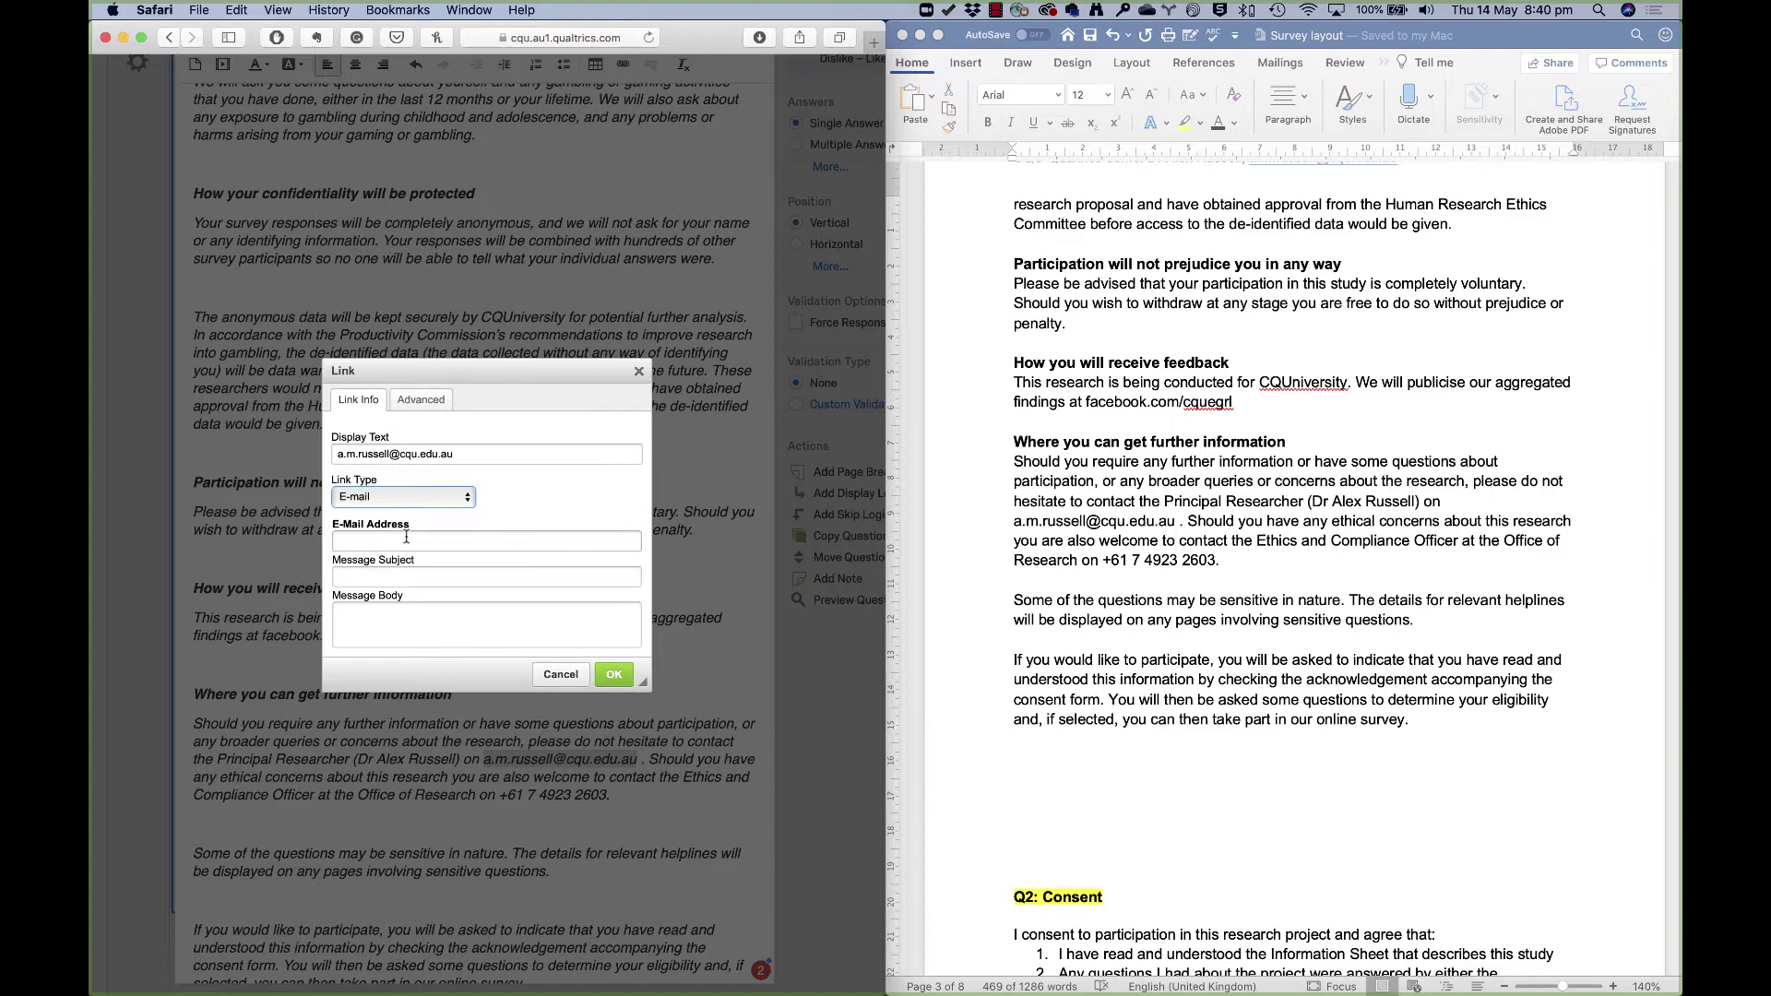
pyautogui.click(406, 541)
pyautogui.press('super+v')
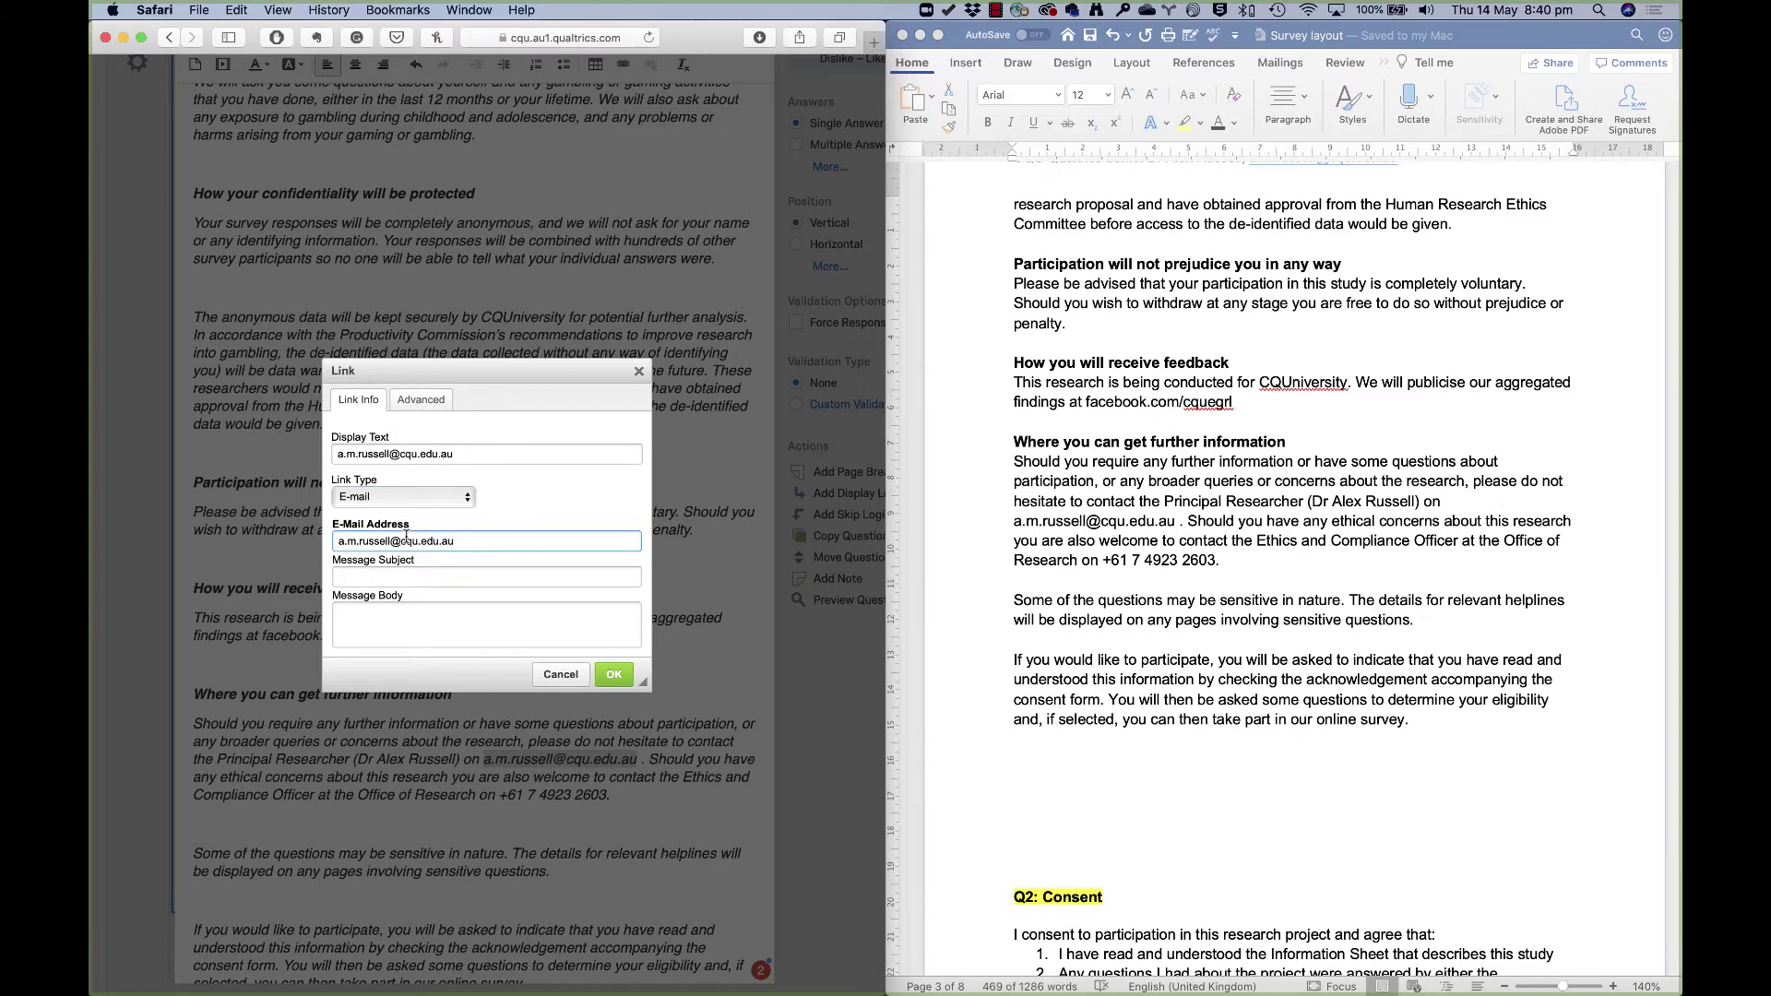
pyautogui.click(408, 575)
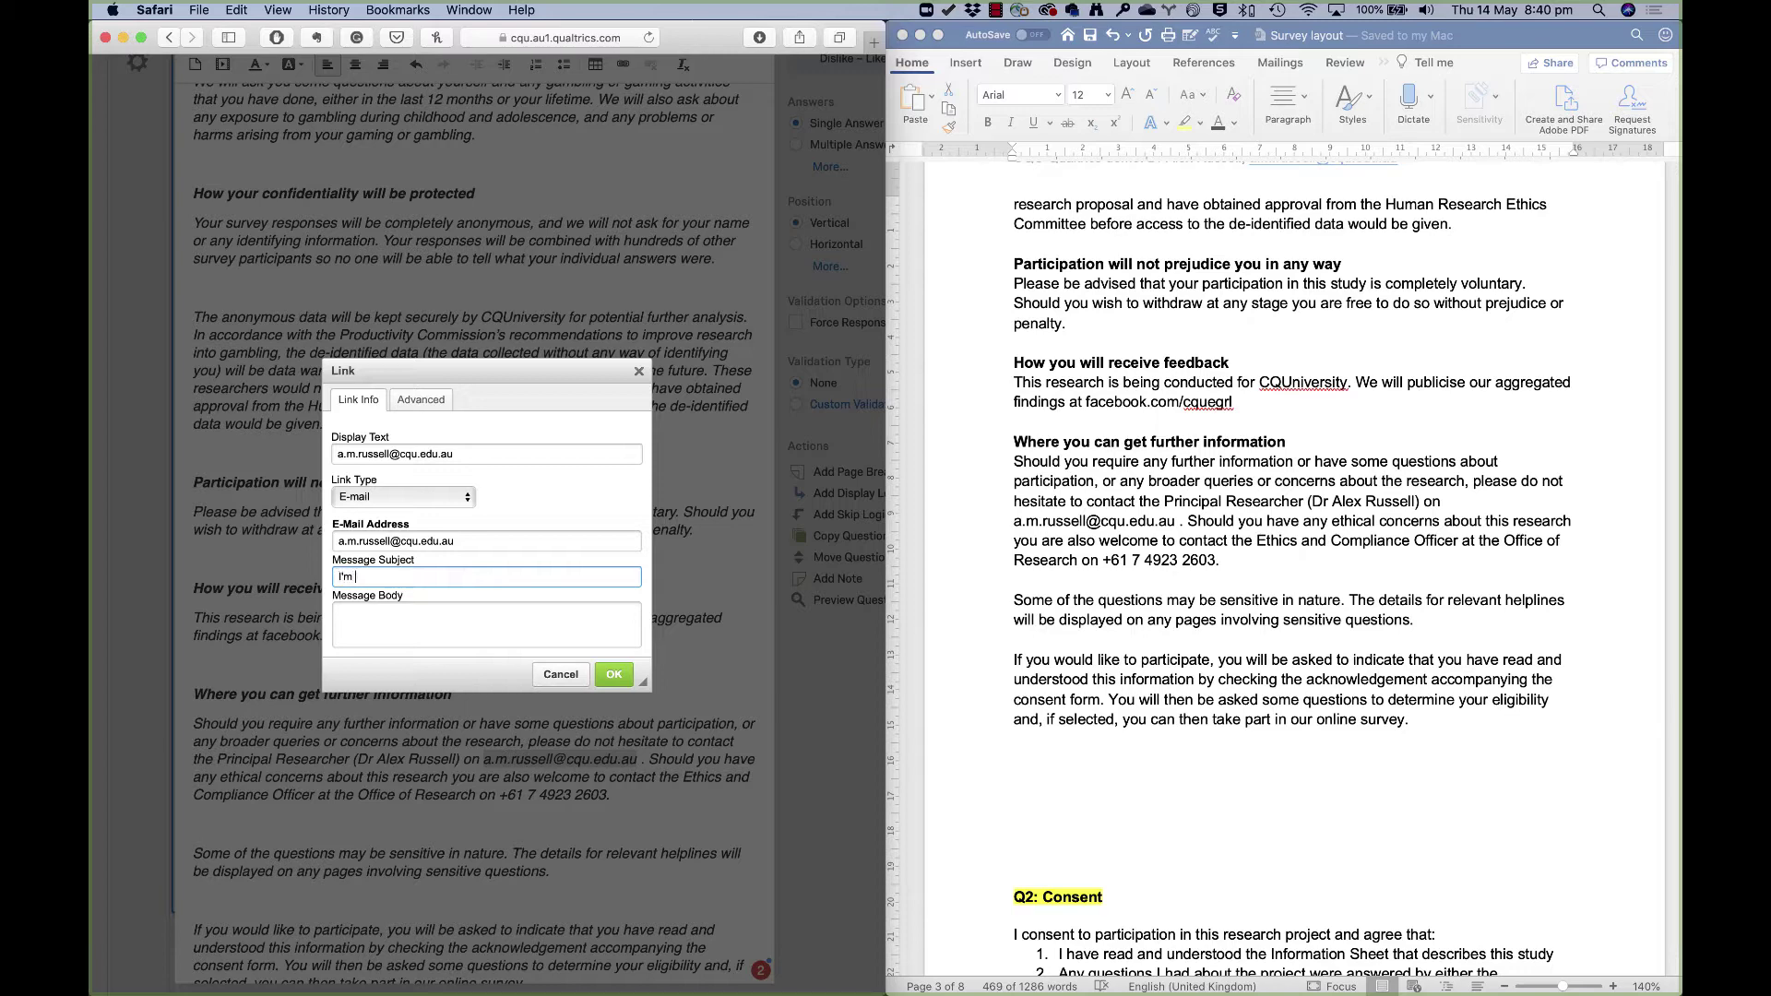
pyautogui.write('emailing about the Demo Survey v2')
pyautogui.click(613, 674)
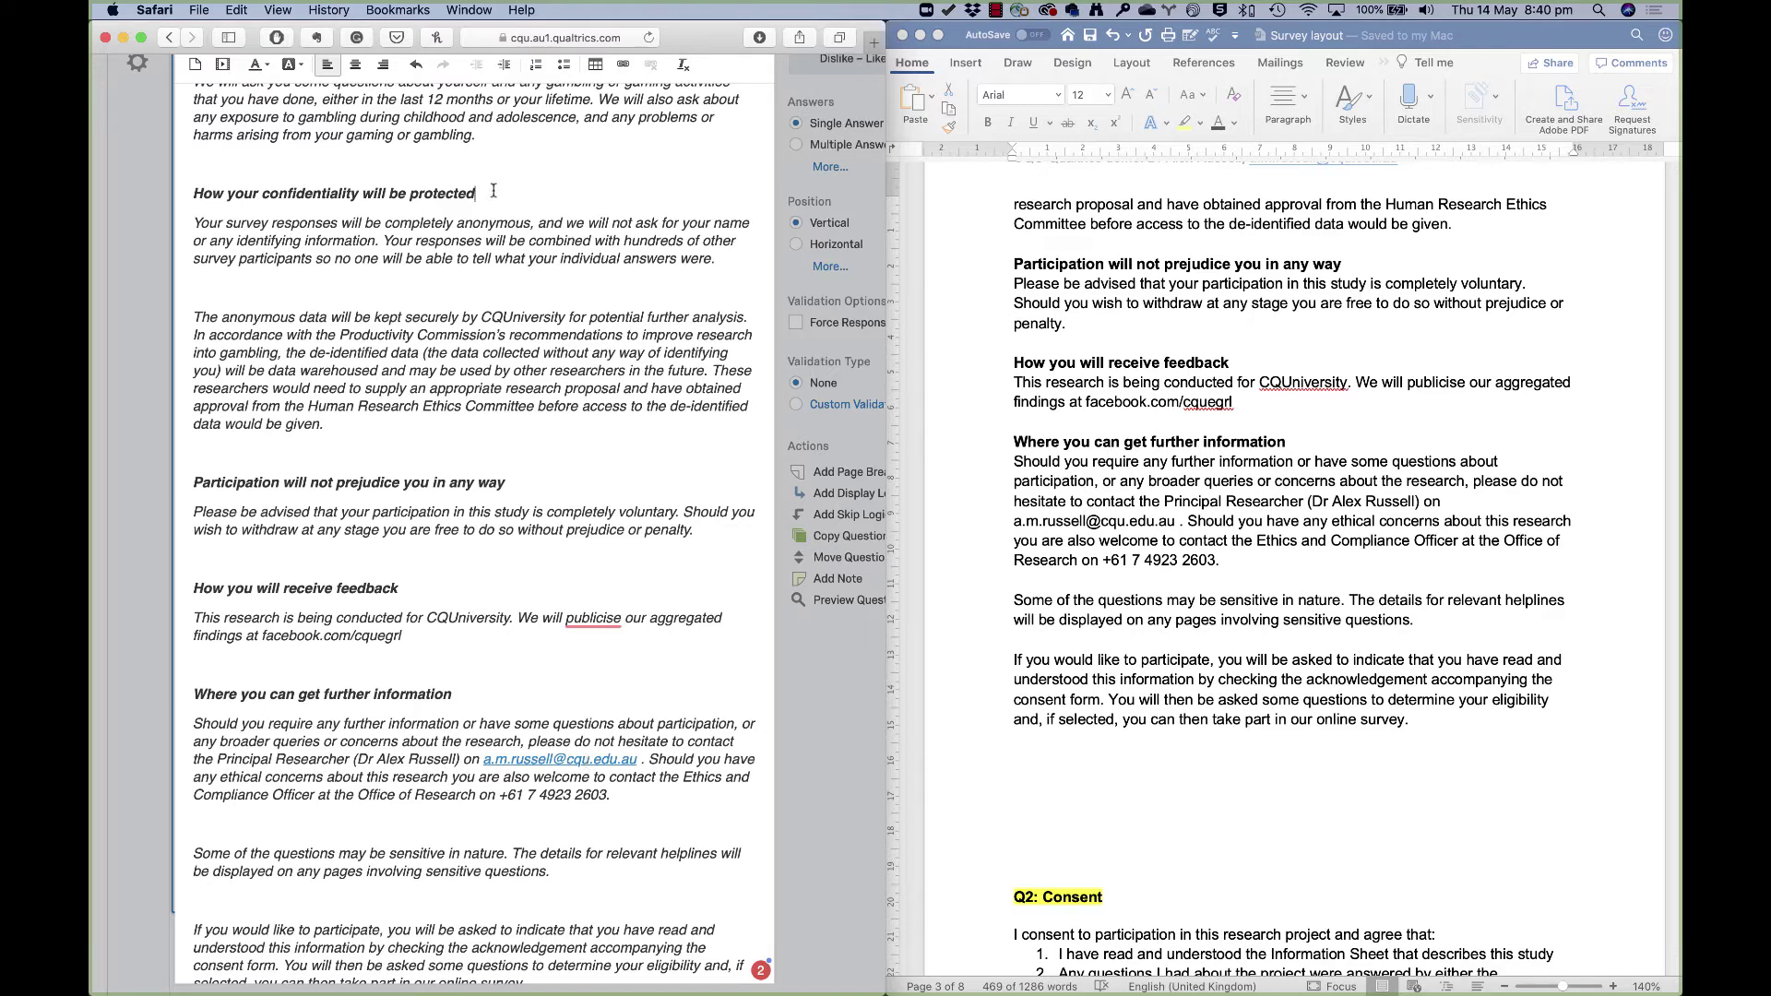
# Colour the 'How your confidentiality will be protected' heading red and close the rich text editor
pyautogui.moveTo(498, 189); pyautogui.dragTo(171, 177)
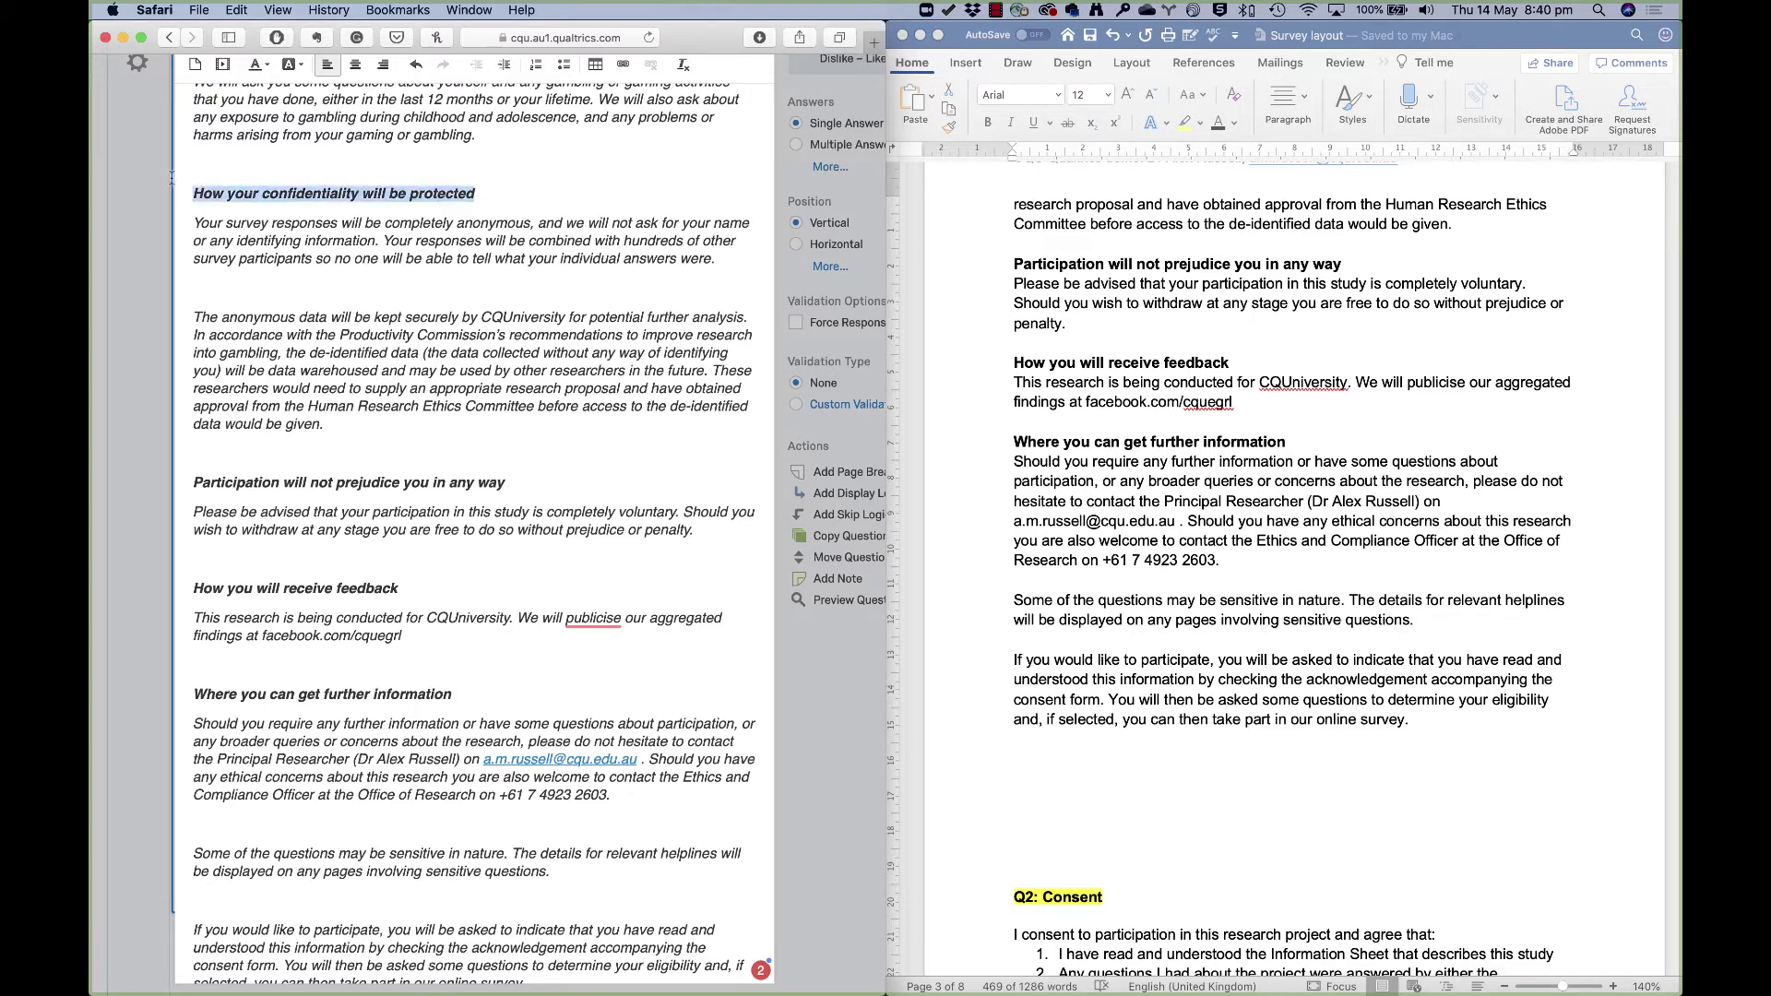
pyautogui.click(267, 65)
pyautogui.click(273, 136)
pyautogui.click(441, 247)
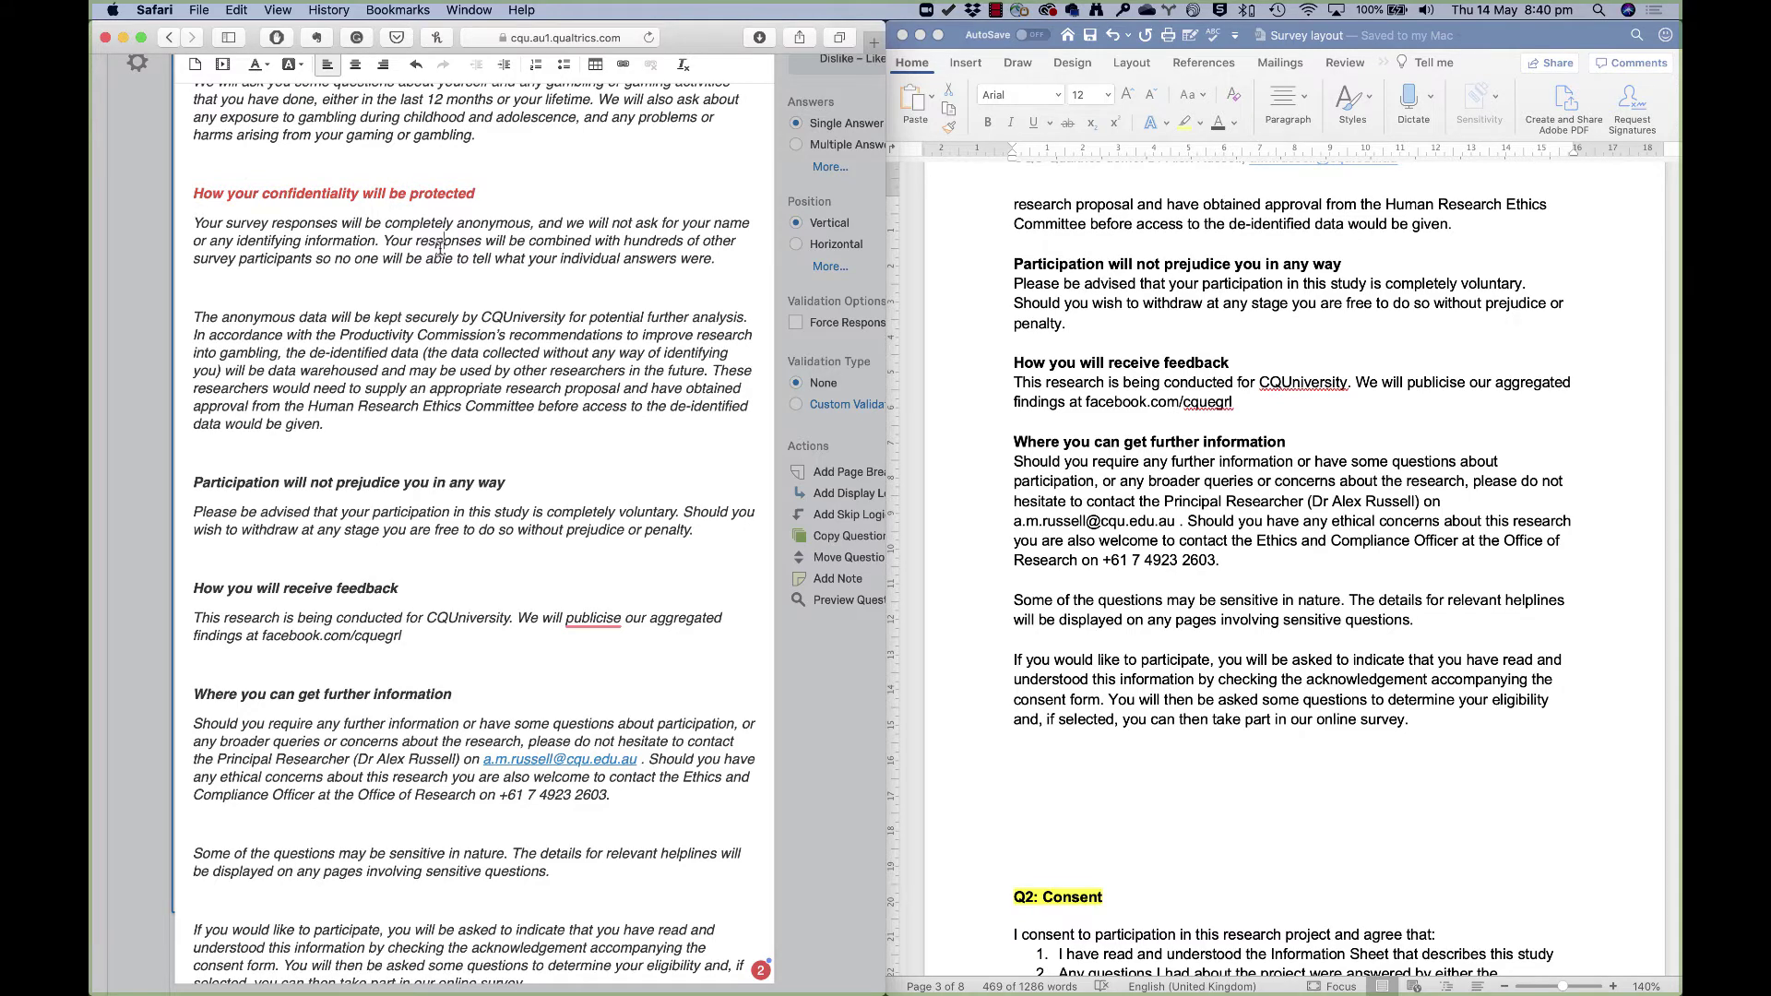
pyautogui.scroll(-2, 441, 247)
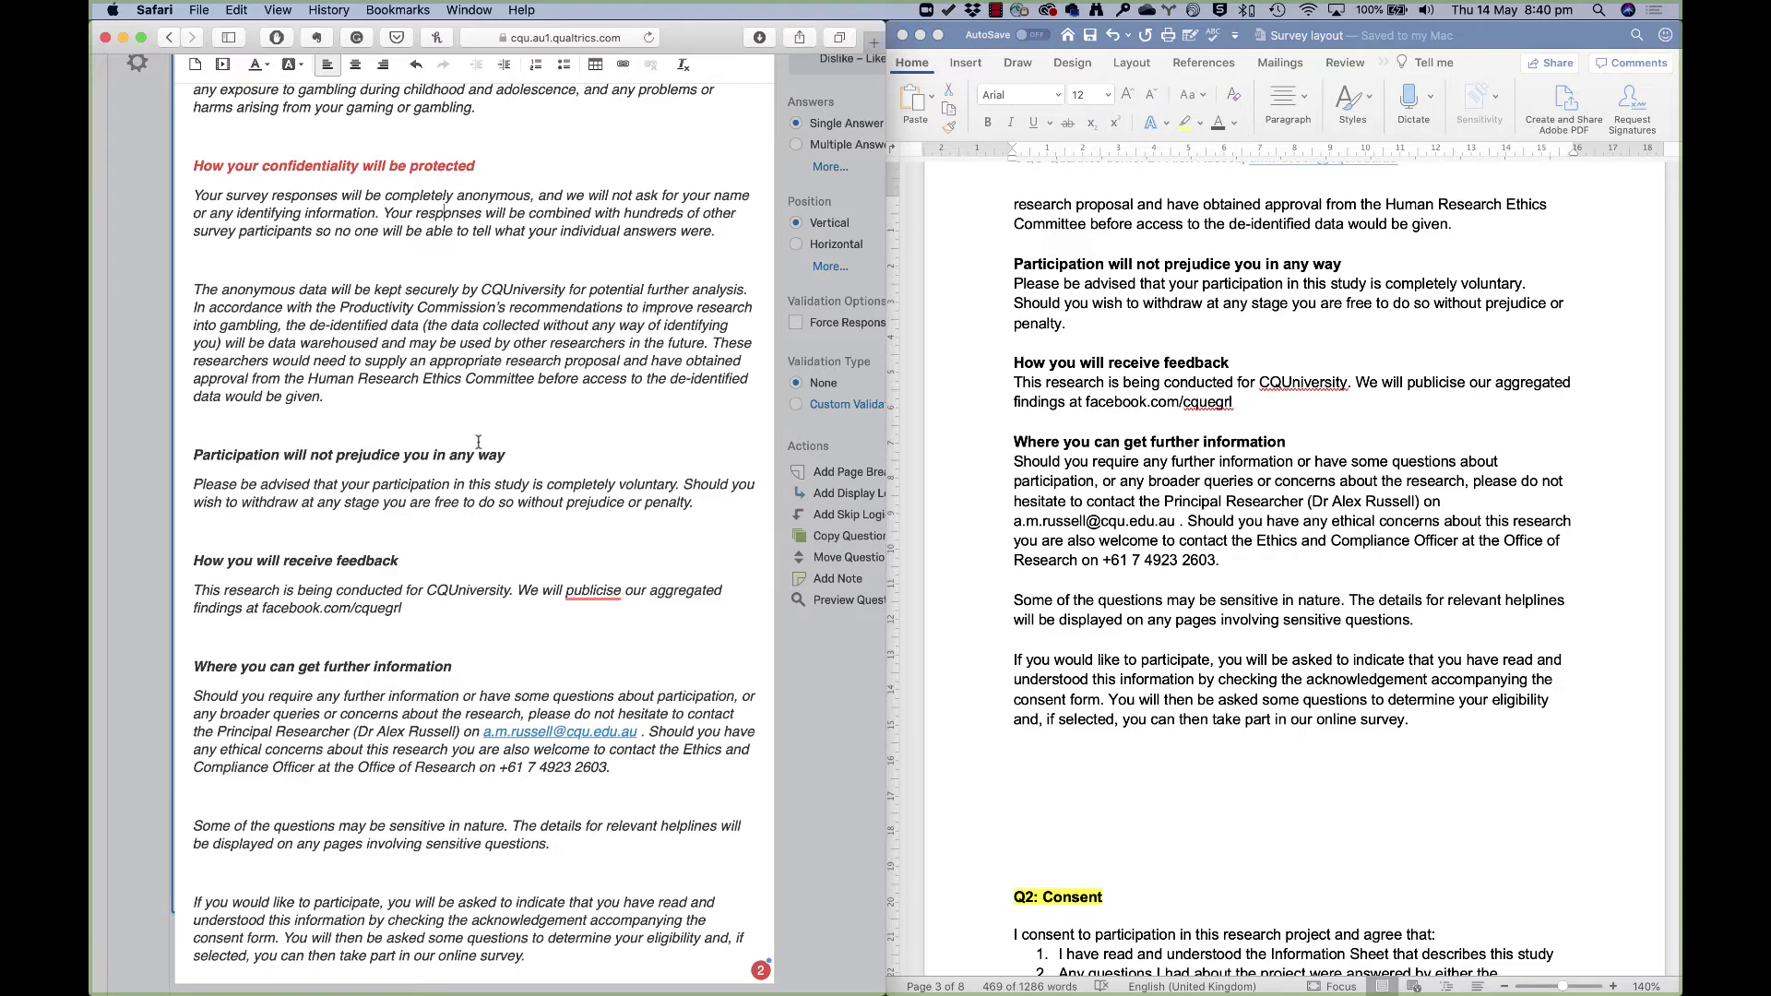
pyautogui.scroll(-3, 458, 595)
pyautogui.click(136, 590)
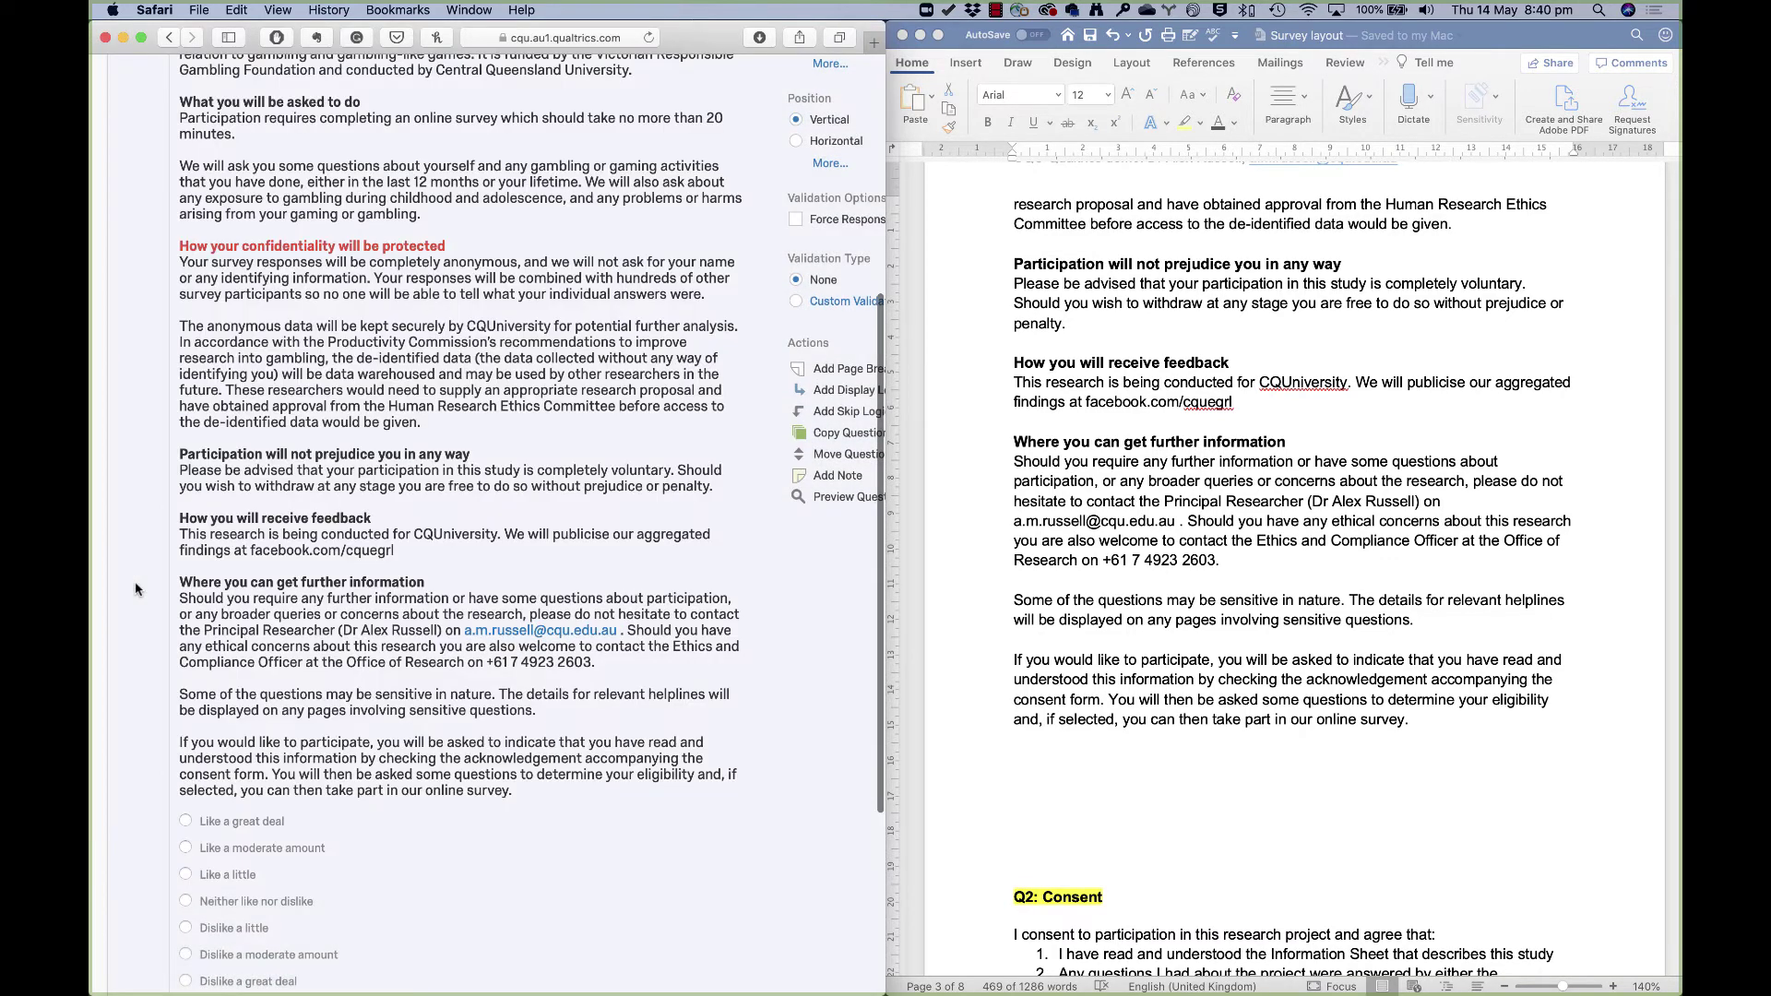
pyautogui.scroll(3, 393, 571)
pyautogui.scroll(-5, 393, 571)
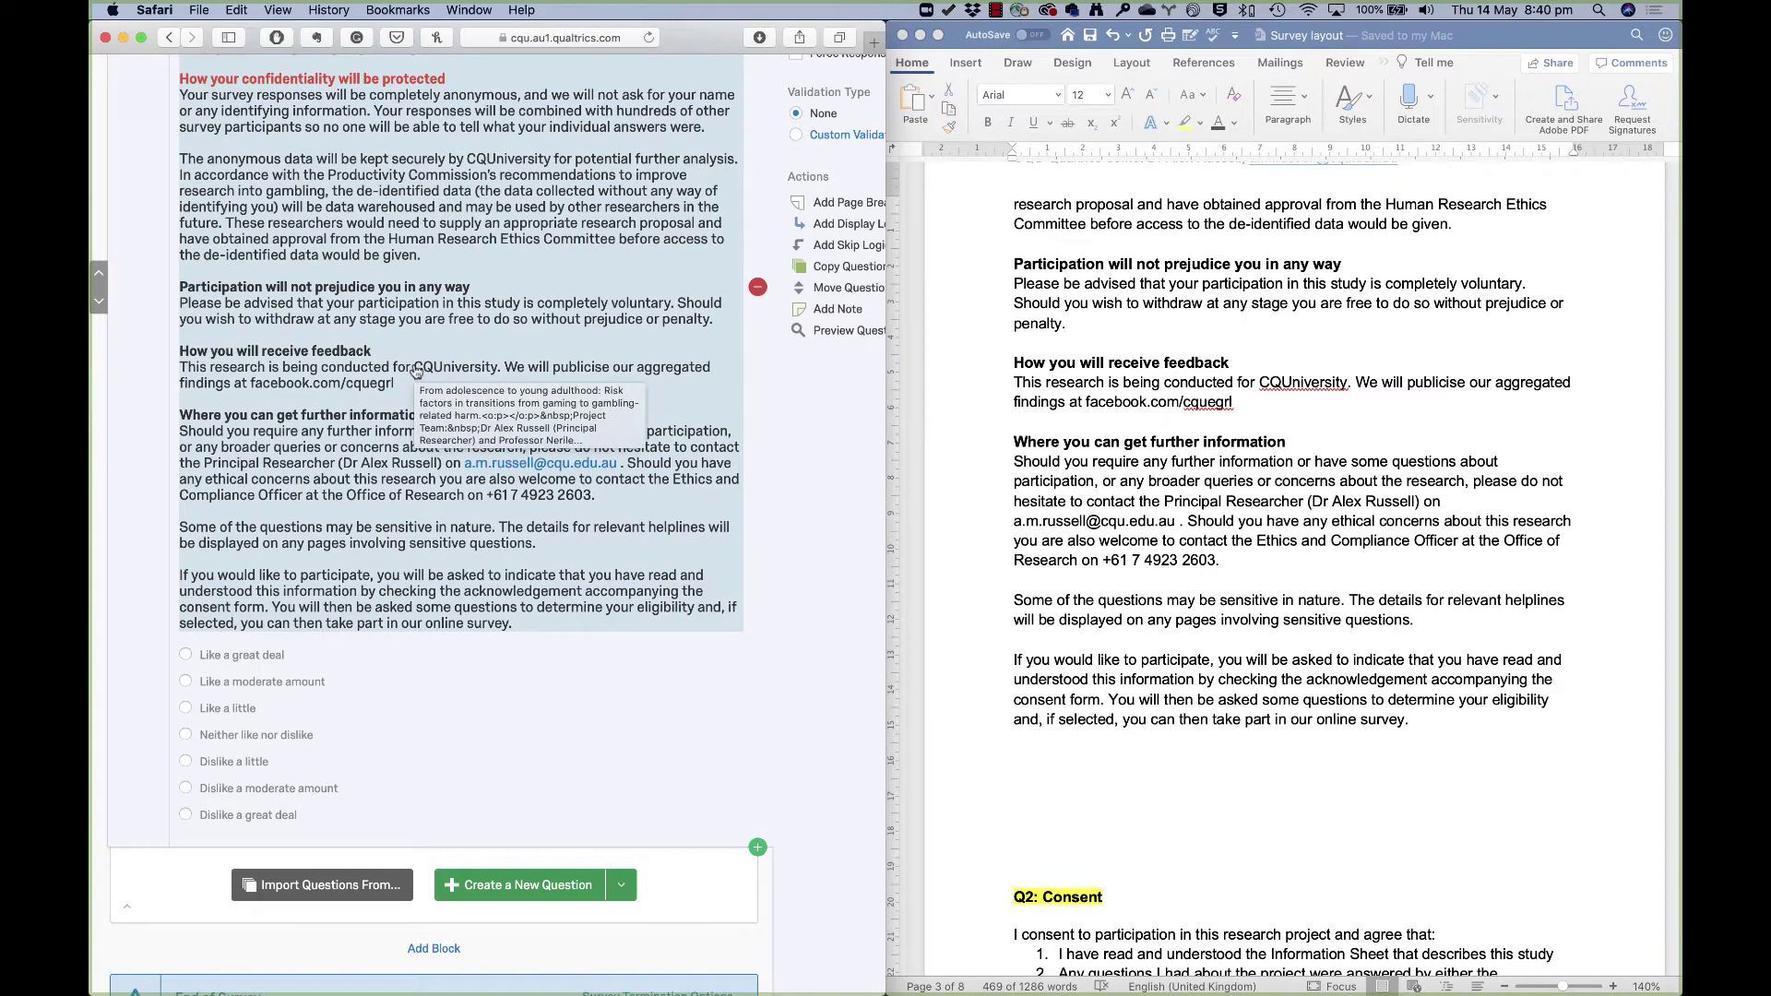
pyautogui.scroll(1, 413, 415)
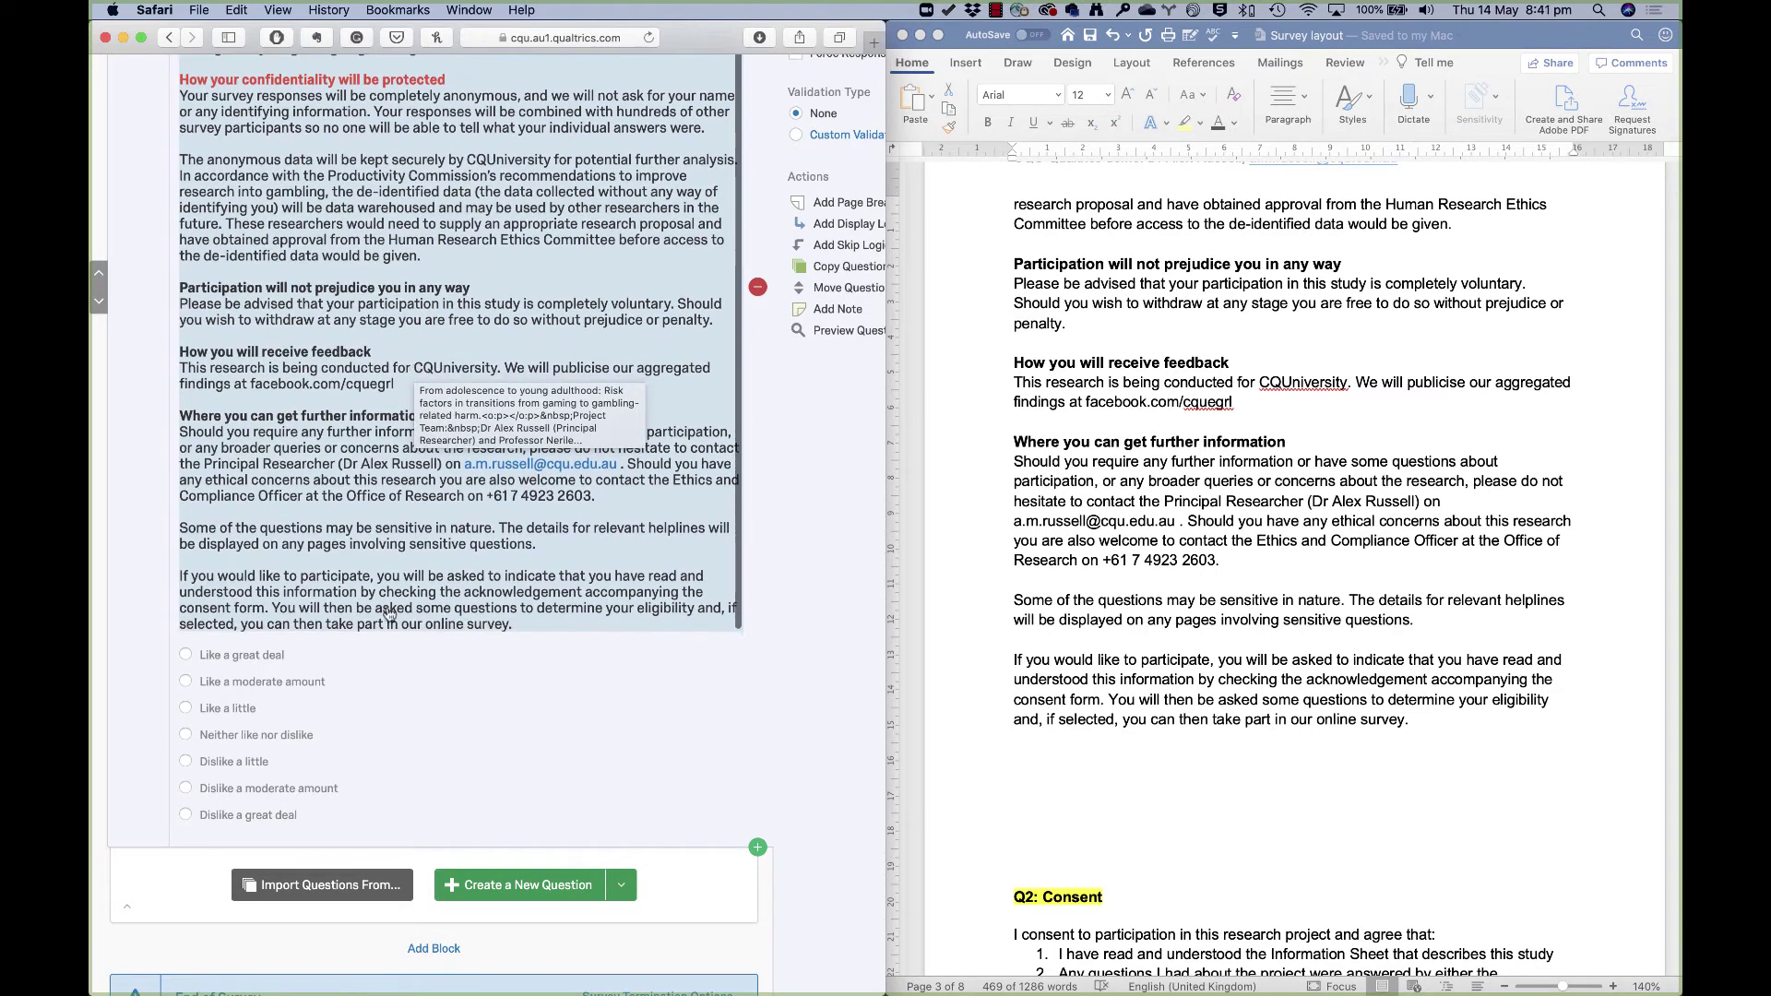
# Delete the 'Dislike a great deal' choice and widen the survey window over Word
pyautogui.click(255, 817)
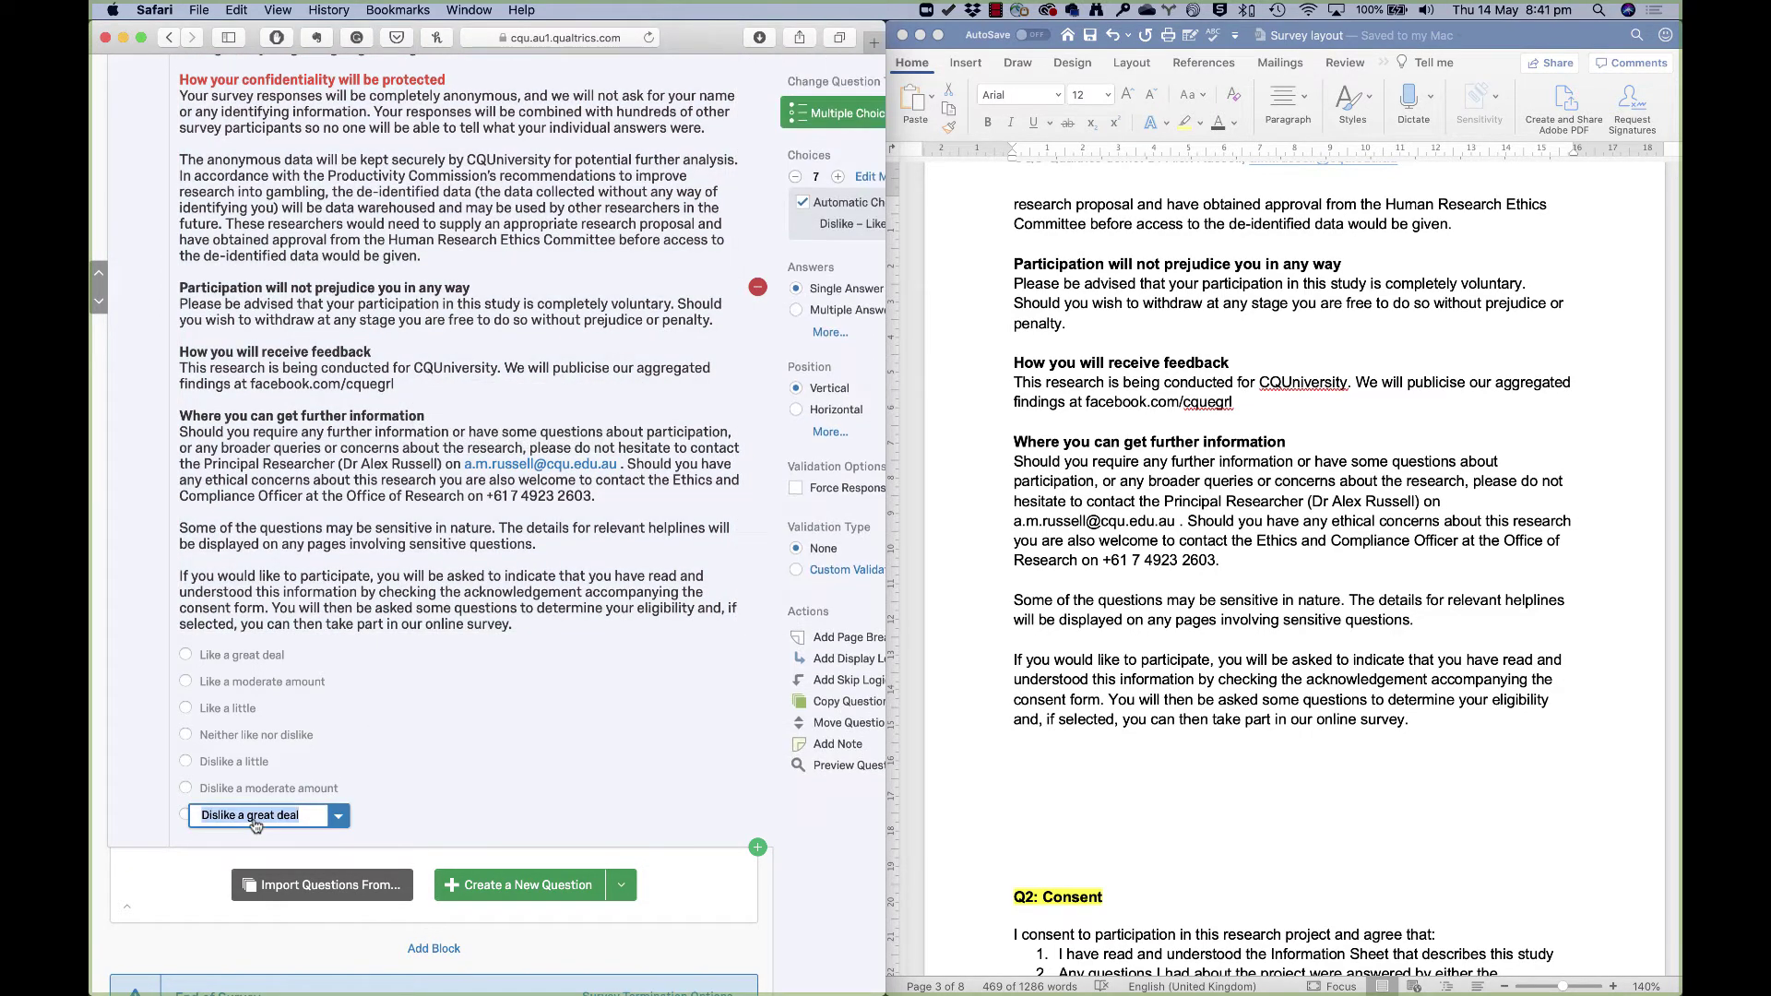
pyautogui.press('BackSpace')
pyautogui.press('BackSpace')
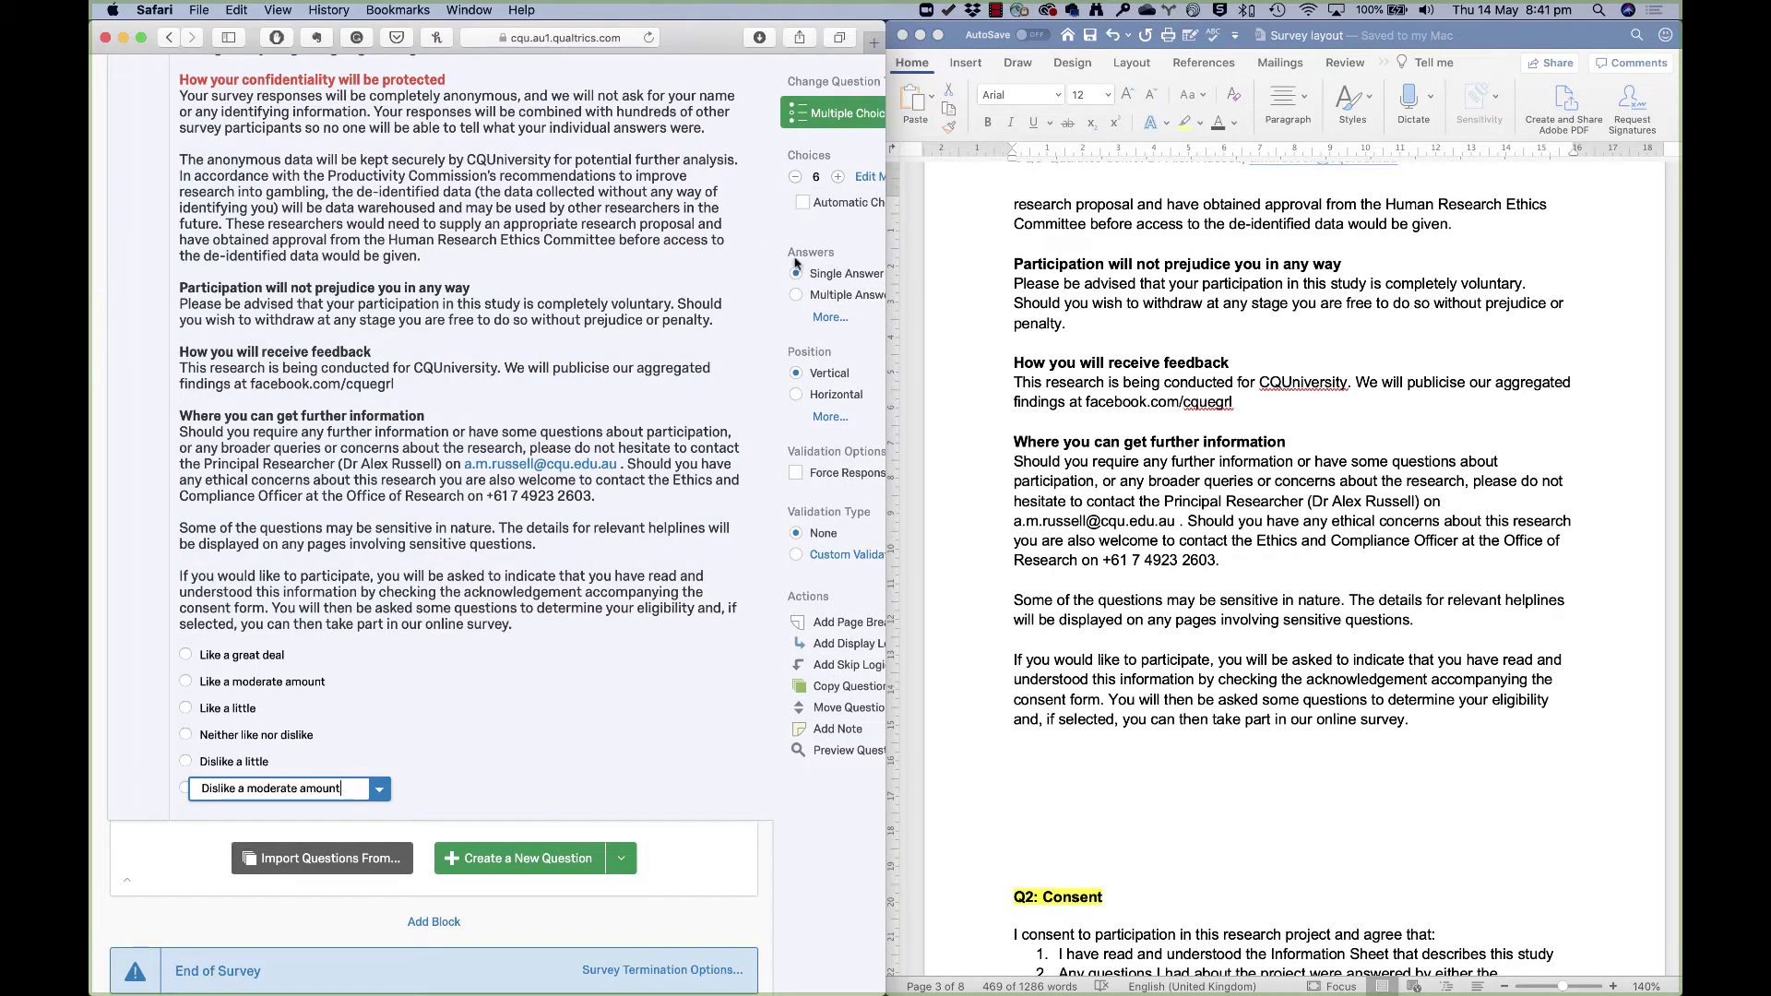
pyautogui.moveTo(883, 986); pyautogui.dragTo(1060, 991)
pyautogui.scroll(5, 856, 494)
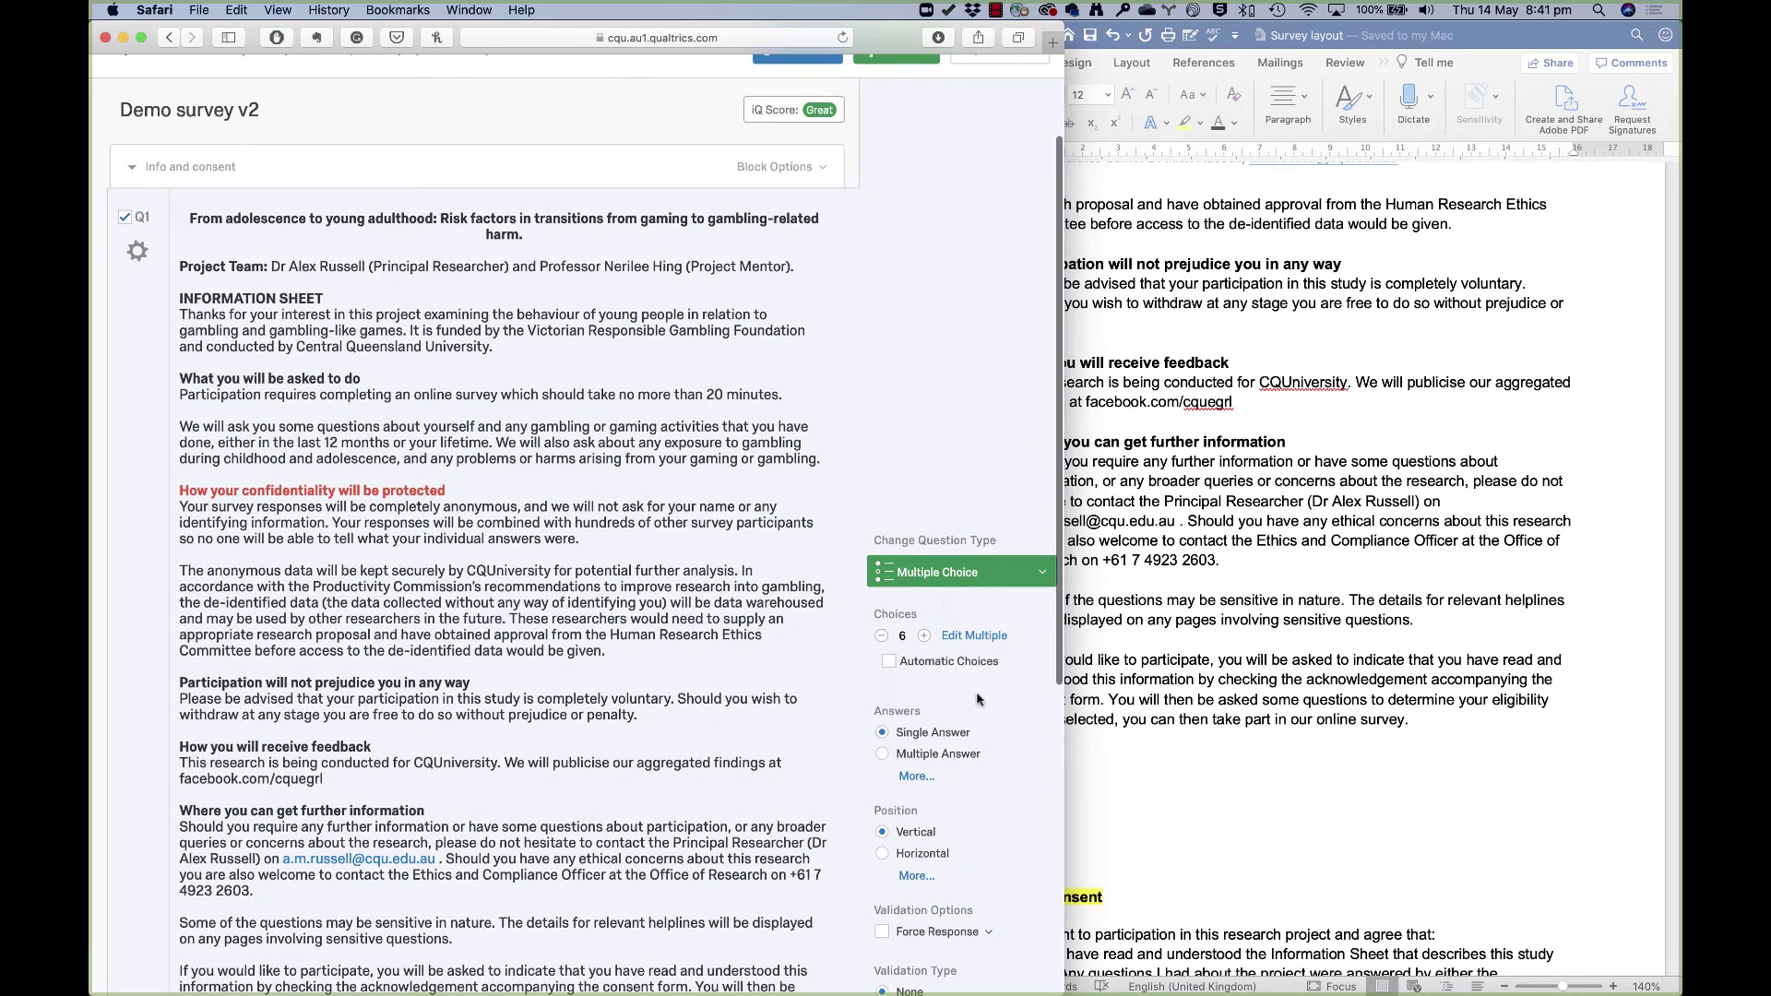
pyautogui.scroll(-6, 976, 693)
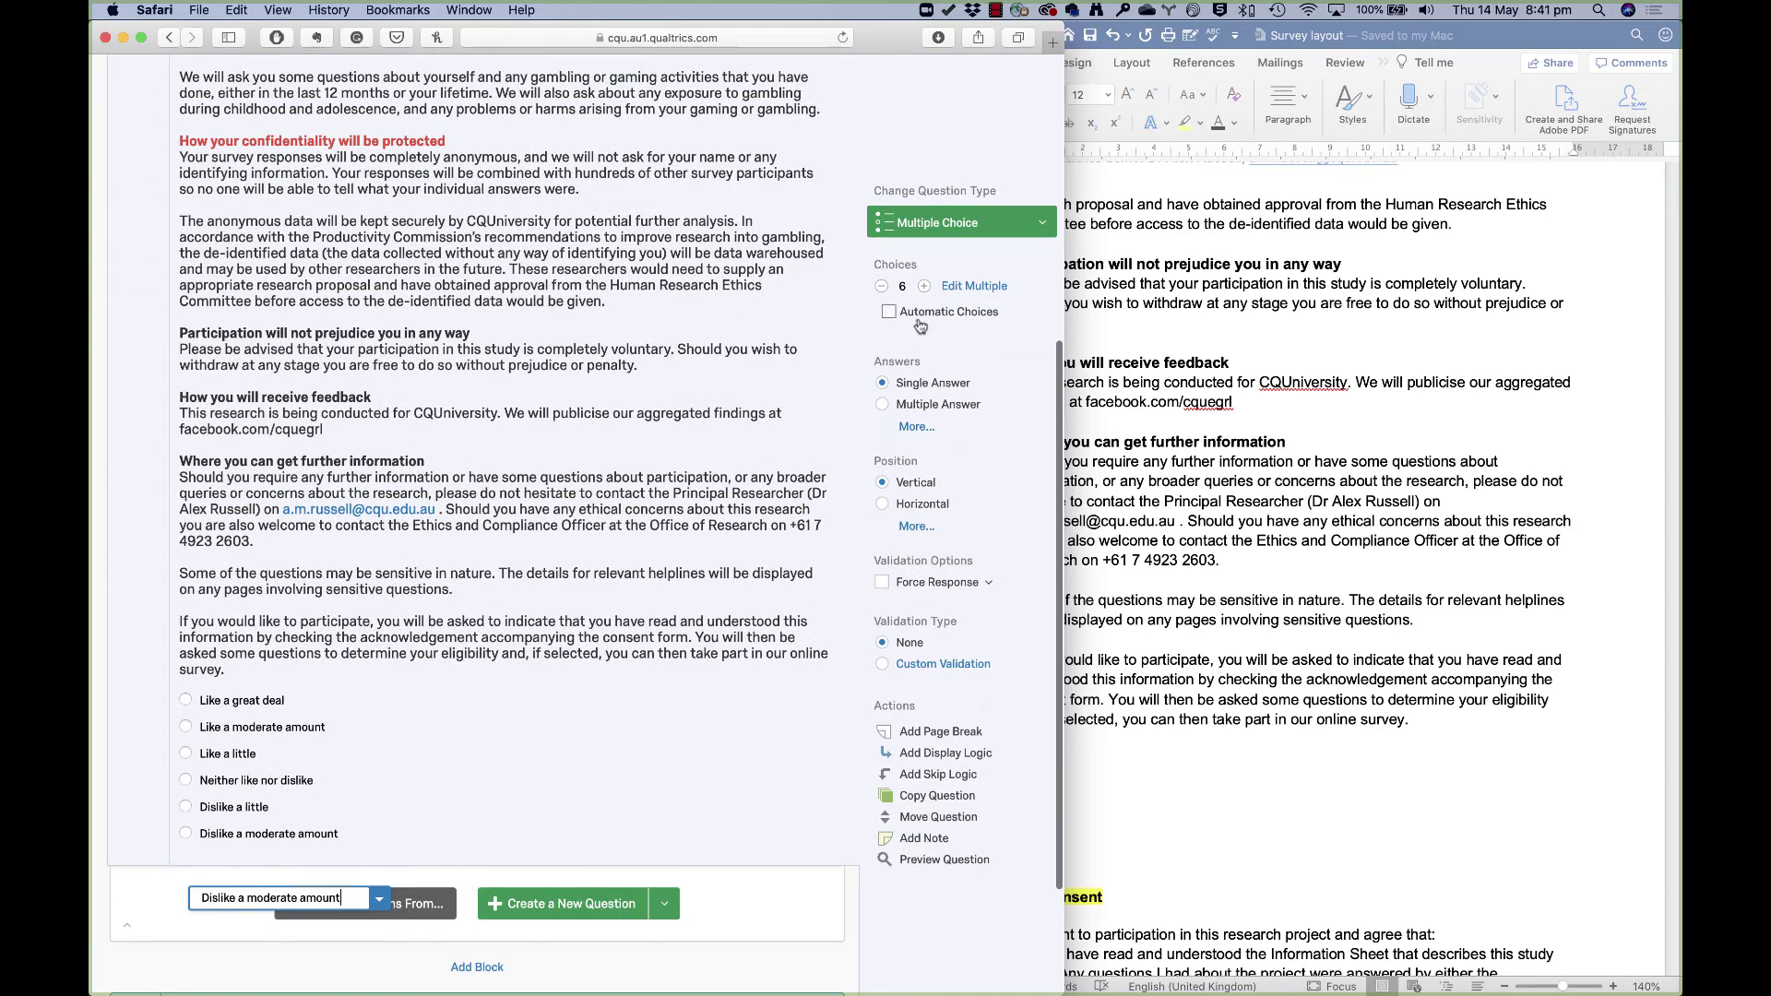
# Reduce Q1's choice count to 0 so it becomes a Text/Graphic item
pyautogui.click(882, 287)
pyautogui.click(881, 287)
pyautogui.click(882, 287)
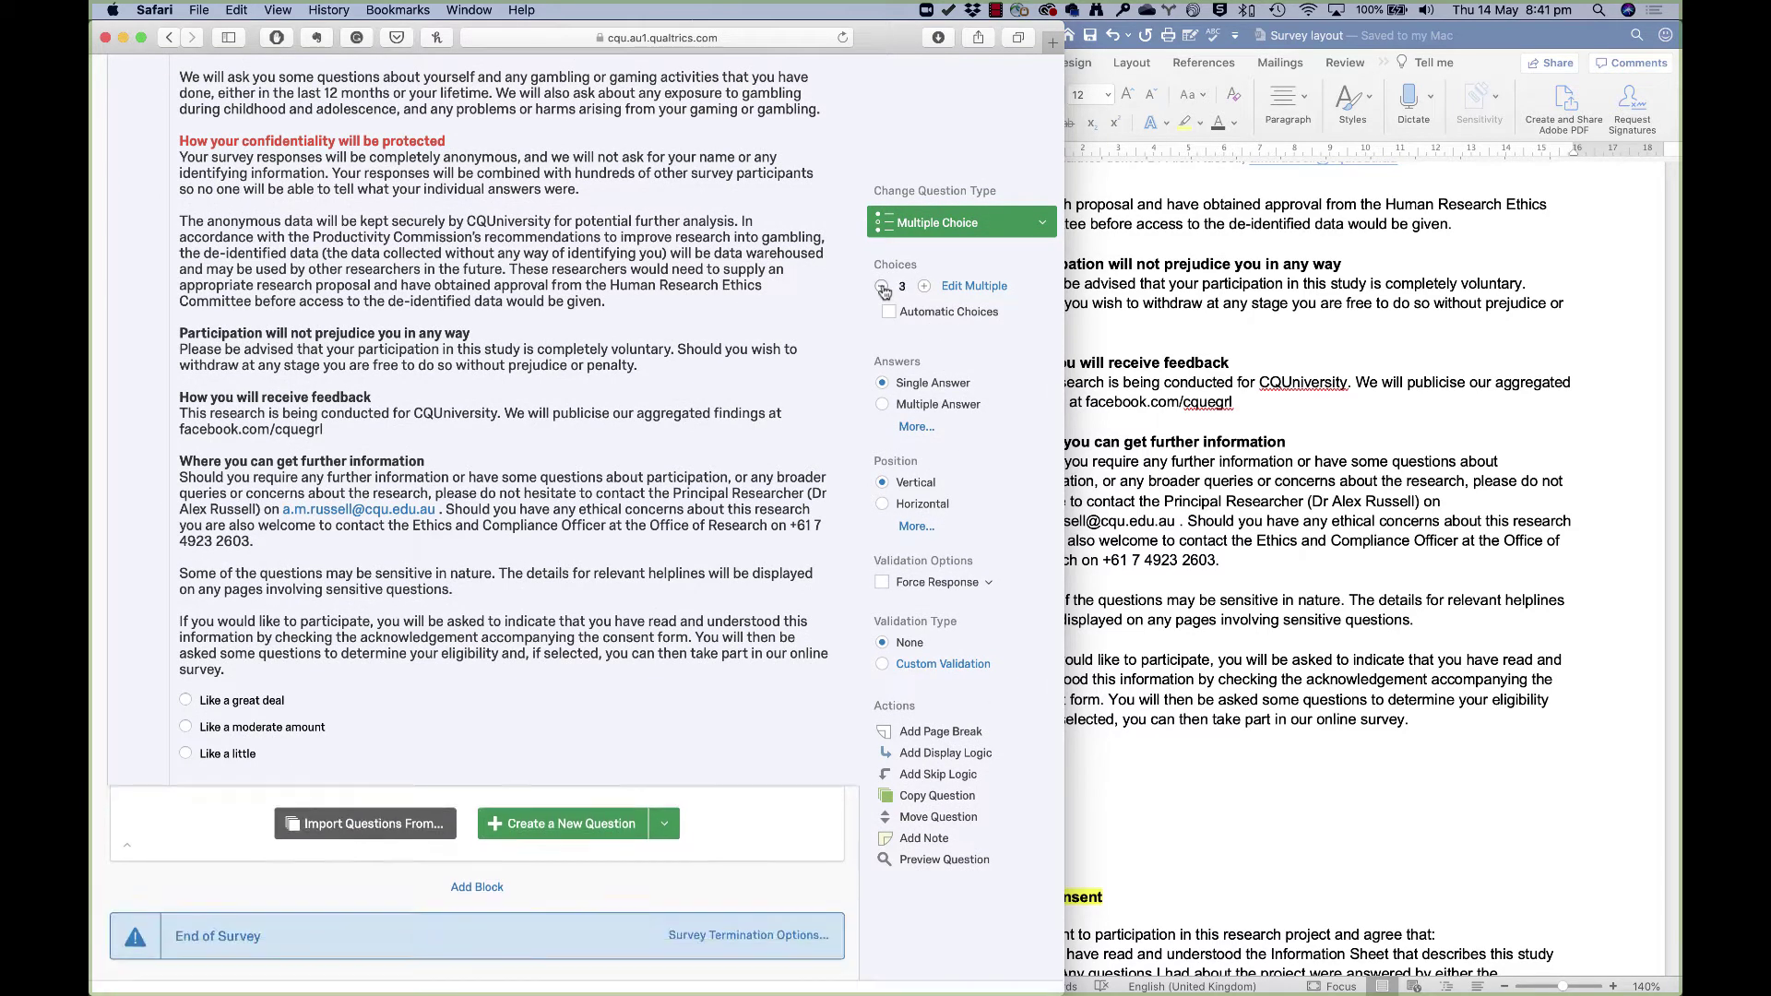
pyautogui.click(882, 287)
pyautogui.click(882, 287)
pyautogui.click(882, 287)
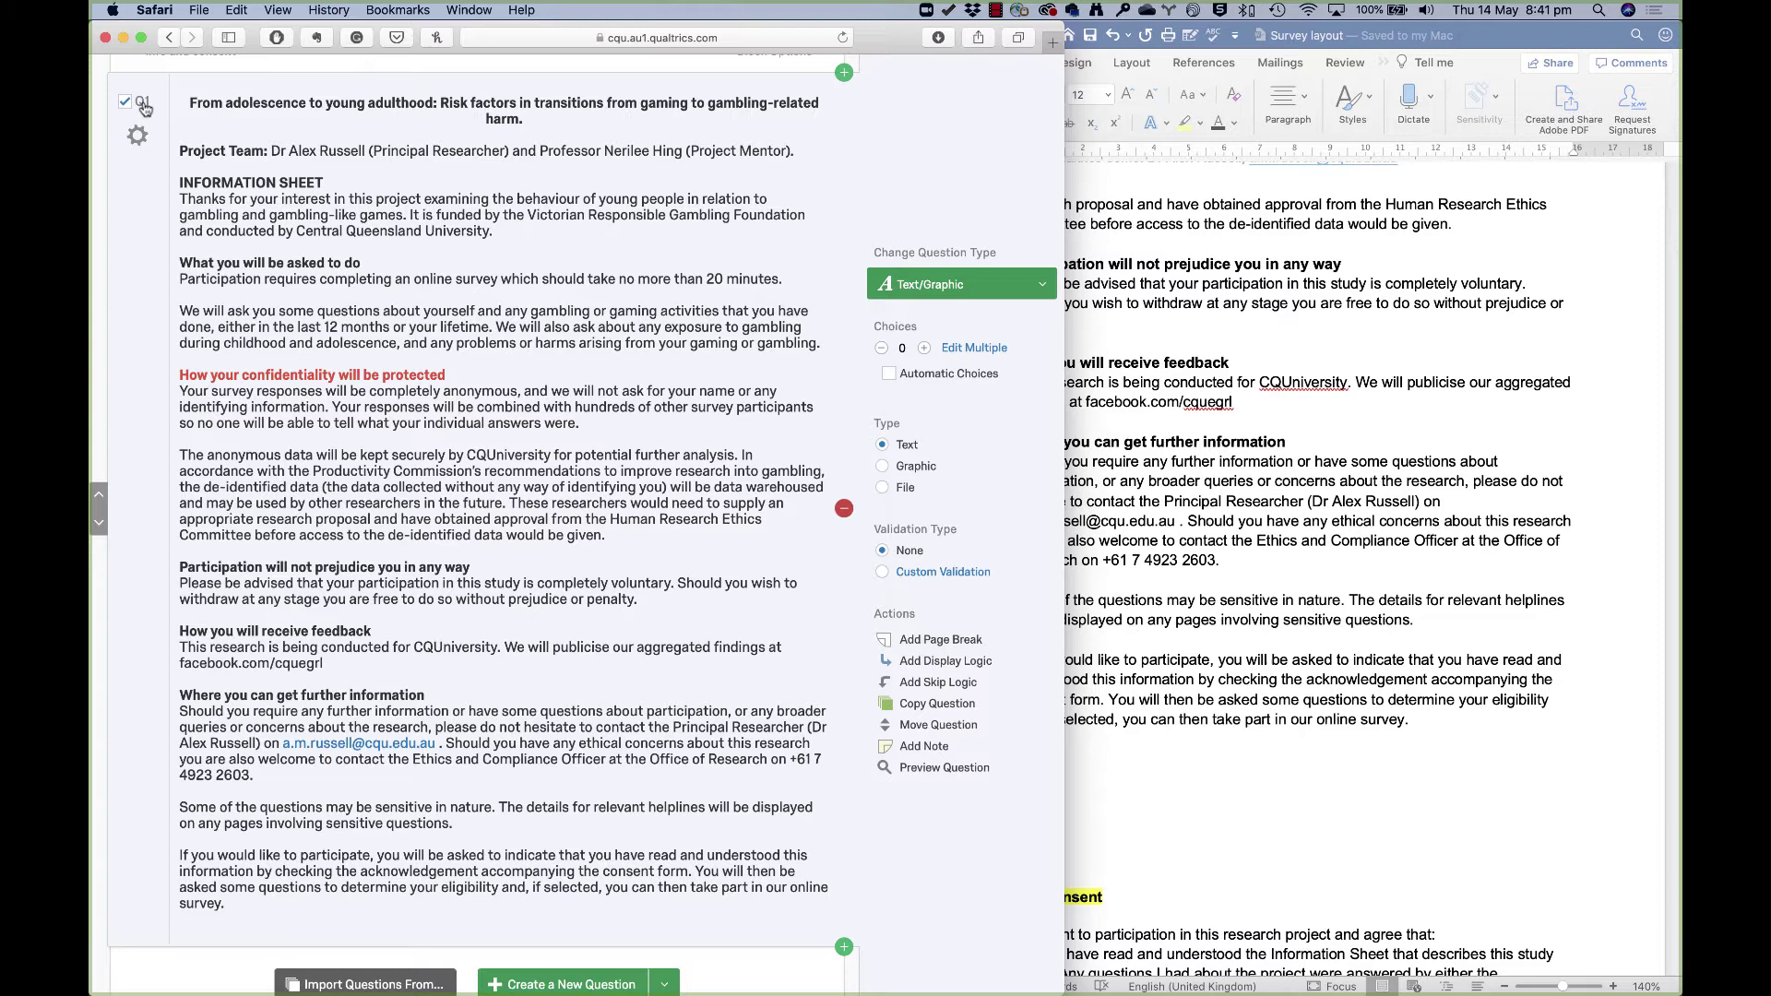
# Label Q1 'Info' and add a new multiple-choice question Q2 below it
pyautogui.click(143, 104)
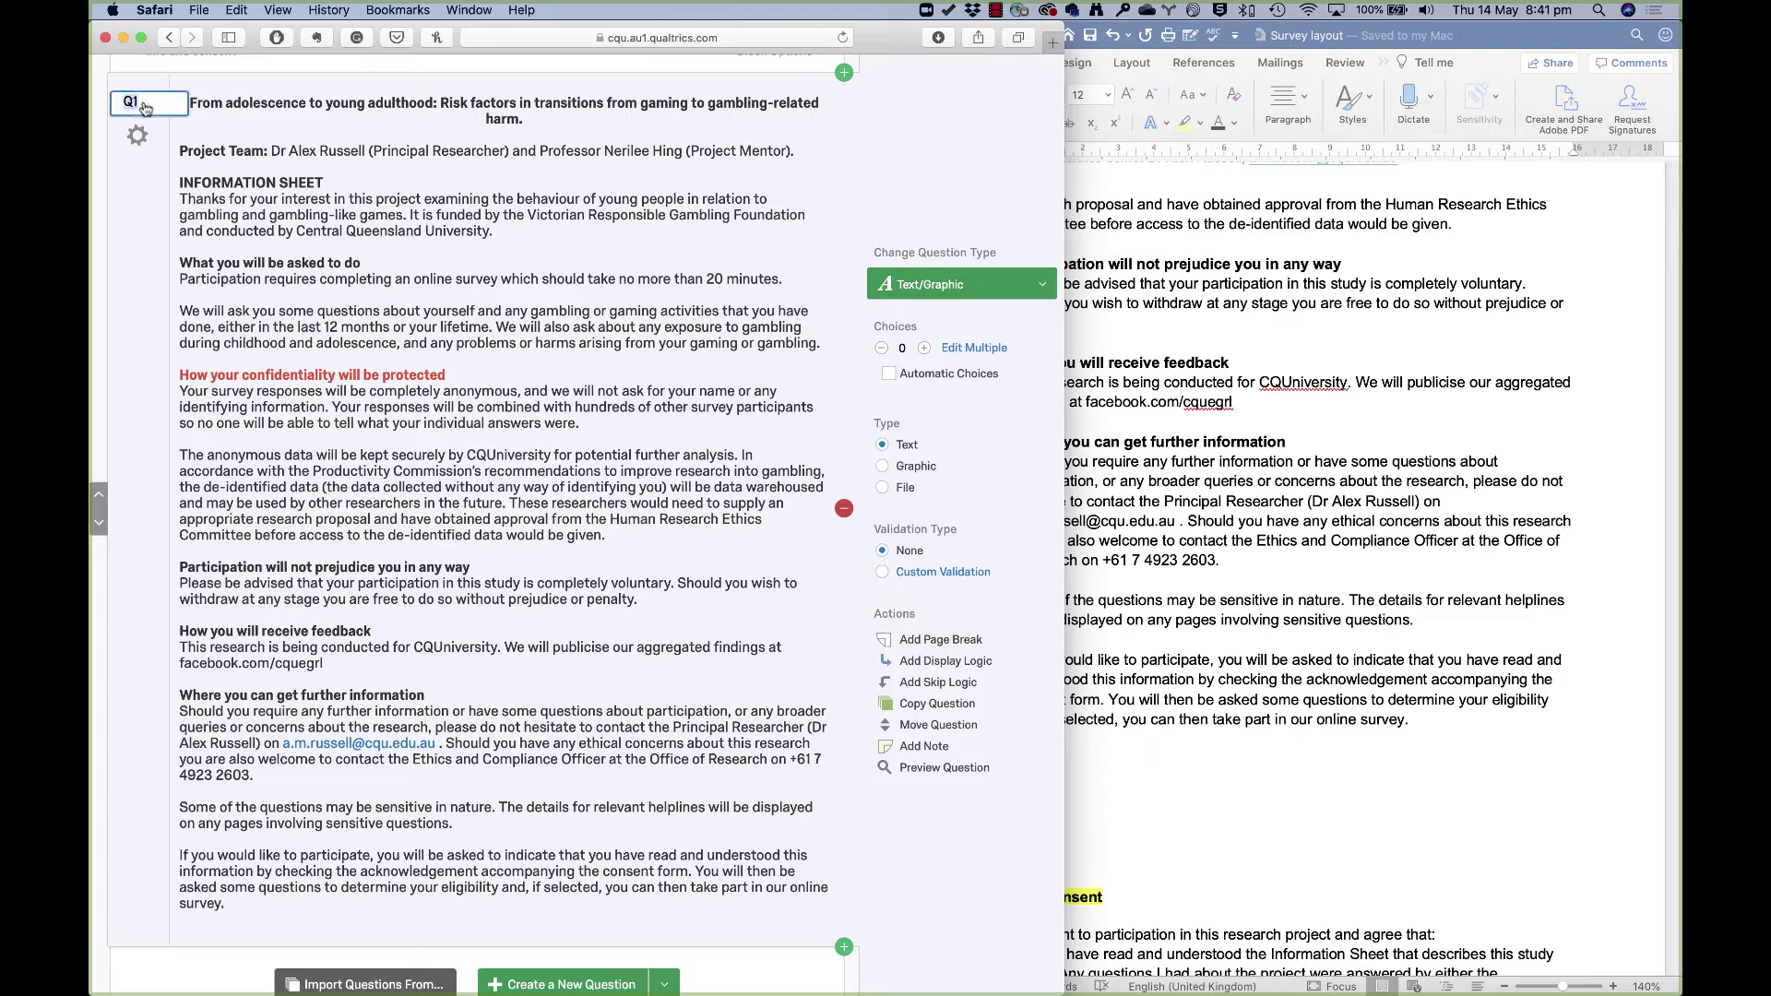
pyautogui.write('Info')
pyautogui.click(130, 175)
pyautogui.scroll(-2, 699, 885)
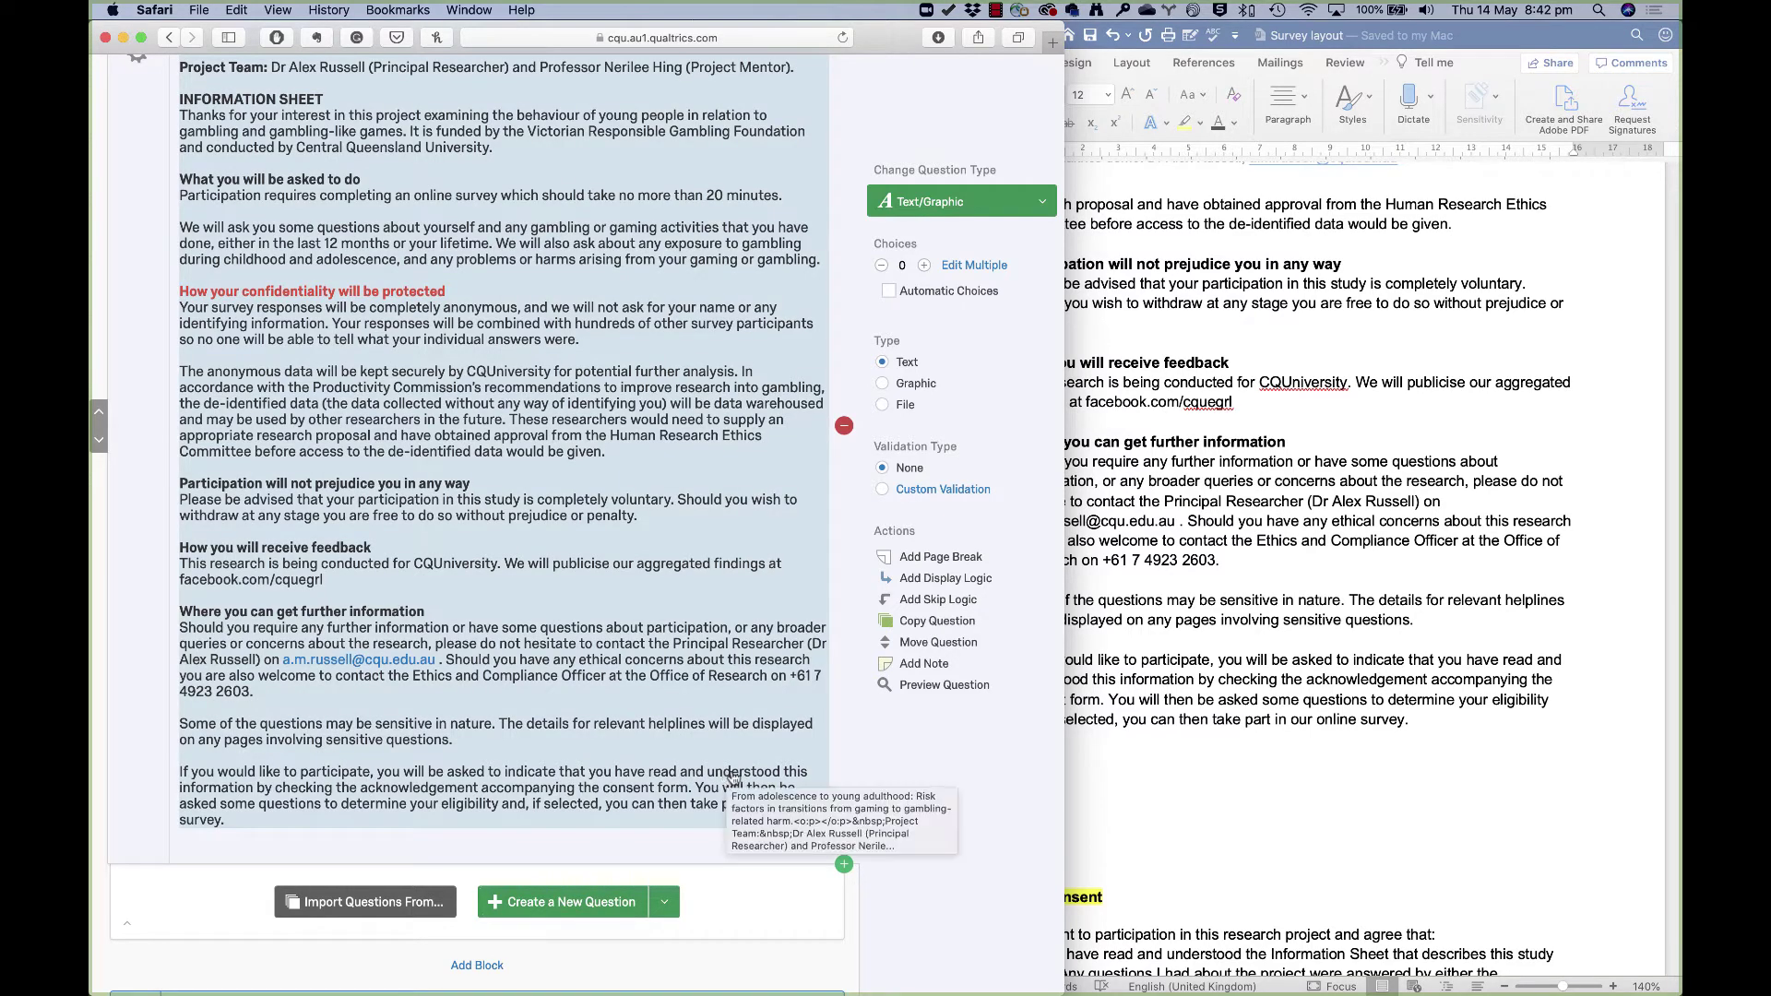
pyautogui.click(844, 867)
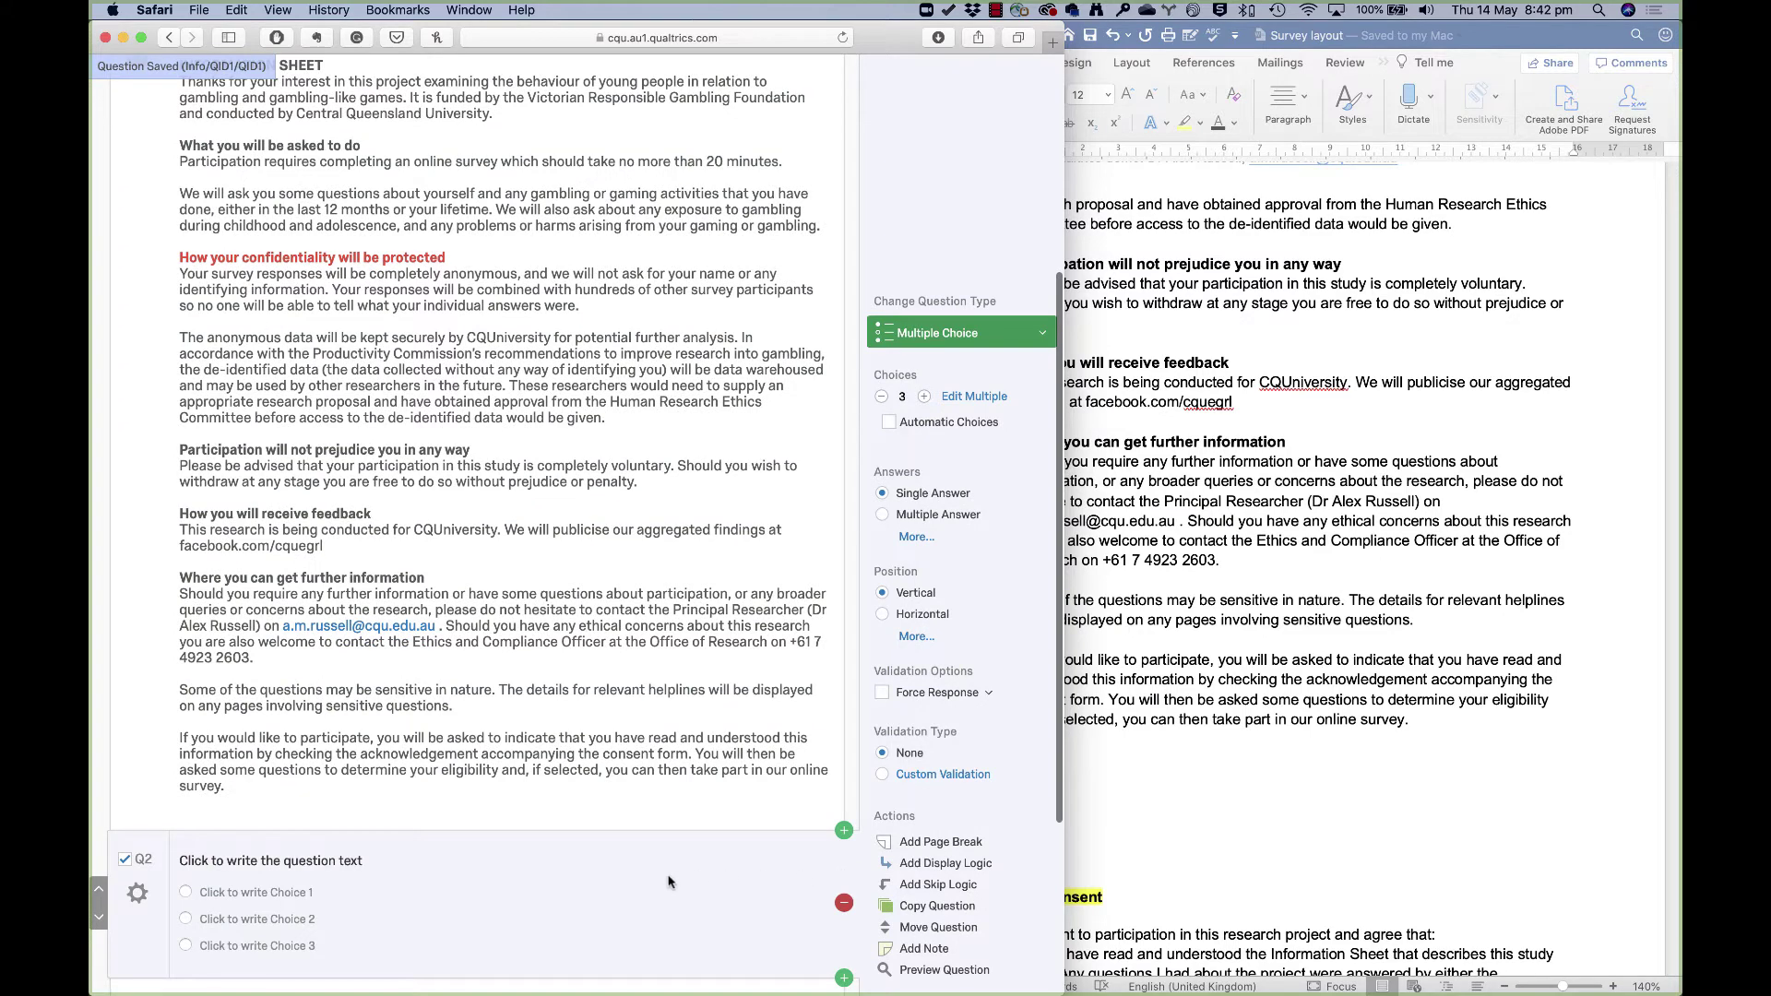
# Insert a page break after the Info question so Q2 starts a new page
pyautogui.scroll(-3, 683, 830)
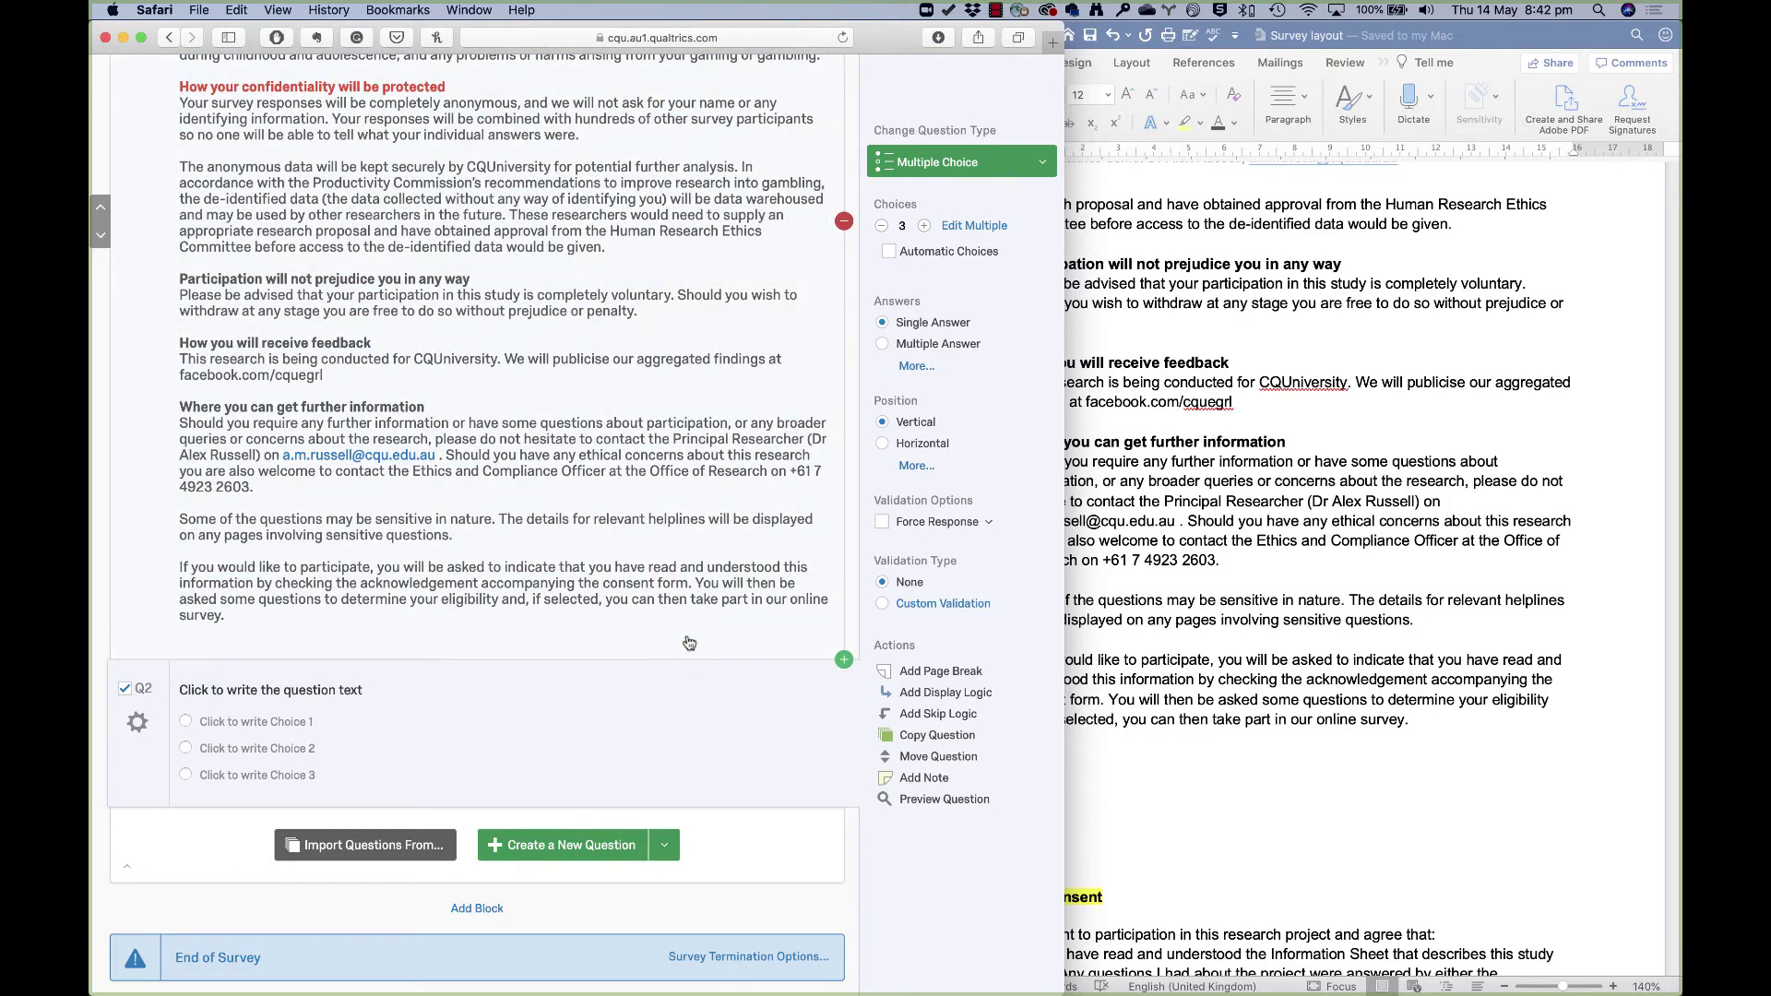
pyautogui.click(689, 643)
pyautogui.scroll(-2, 784, 608)
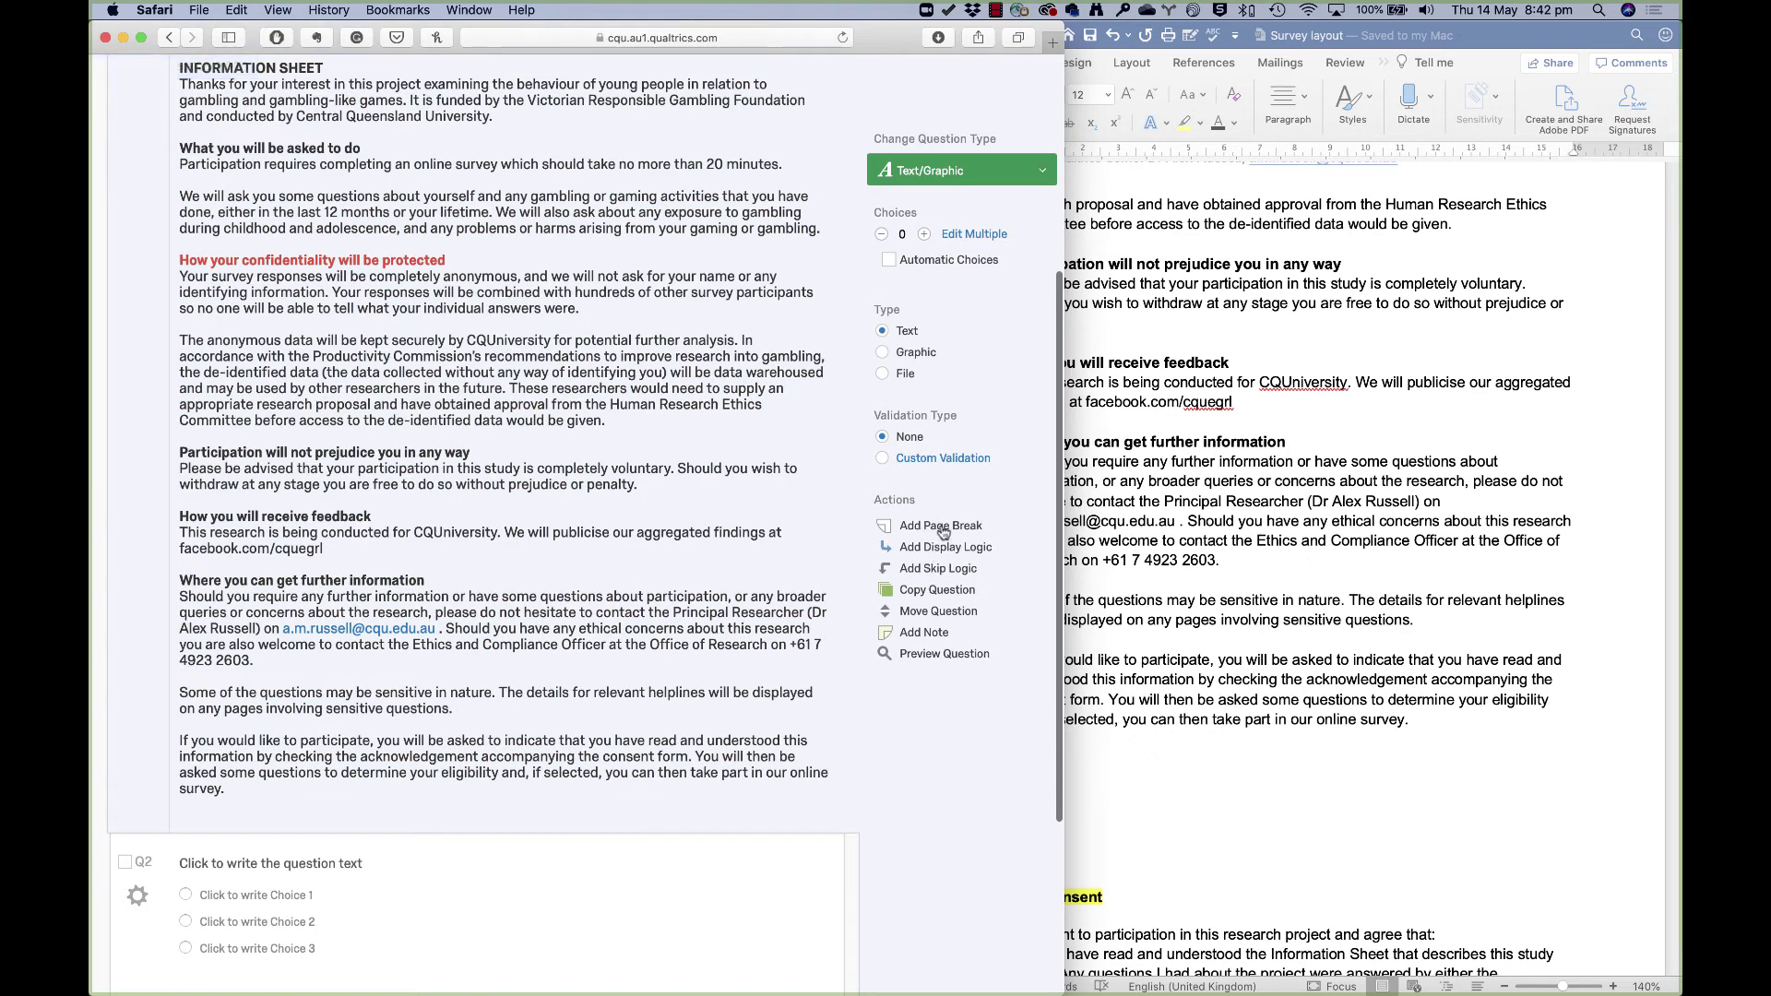
pyautogui.click(929, 529)
pyautogui.scroll(-5, 571, 636)
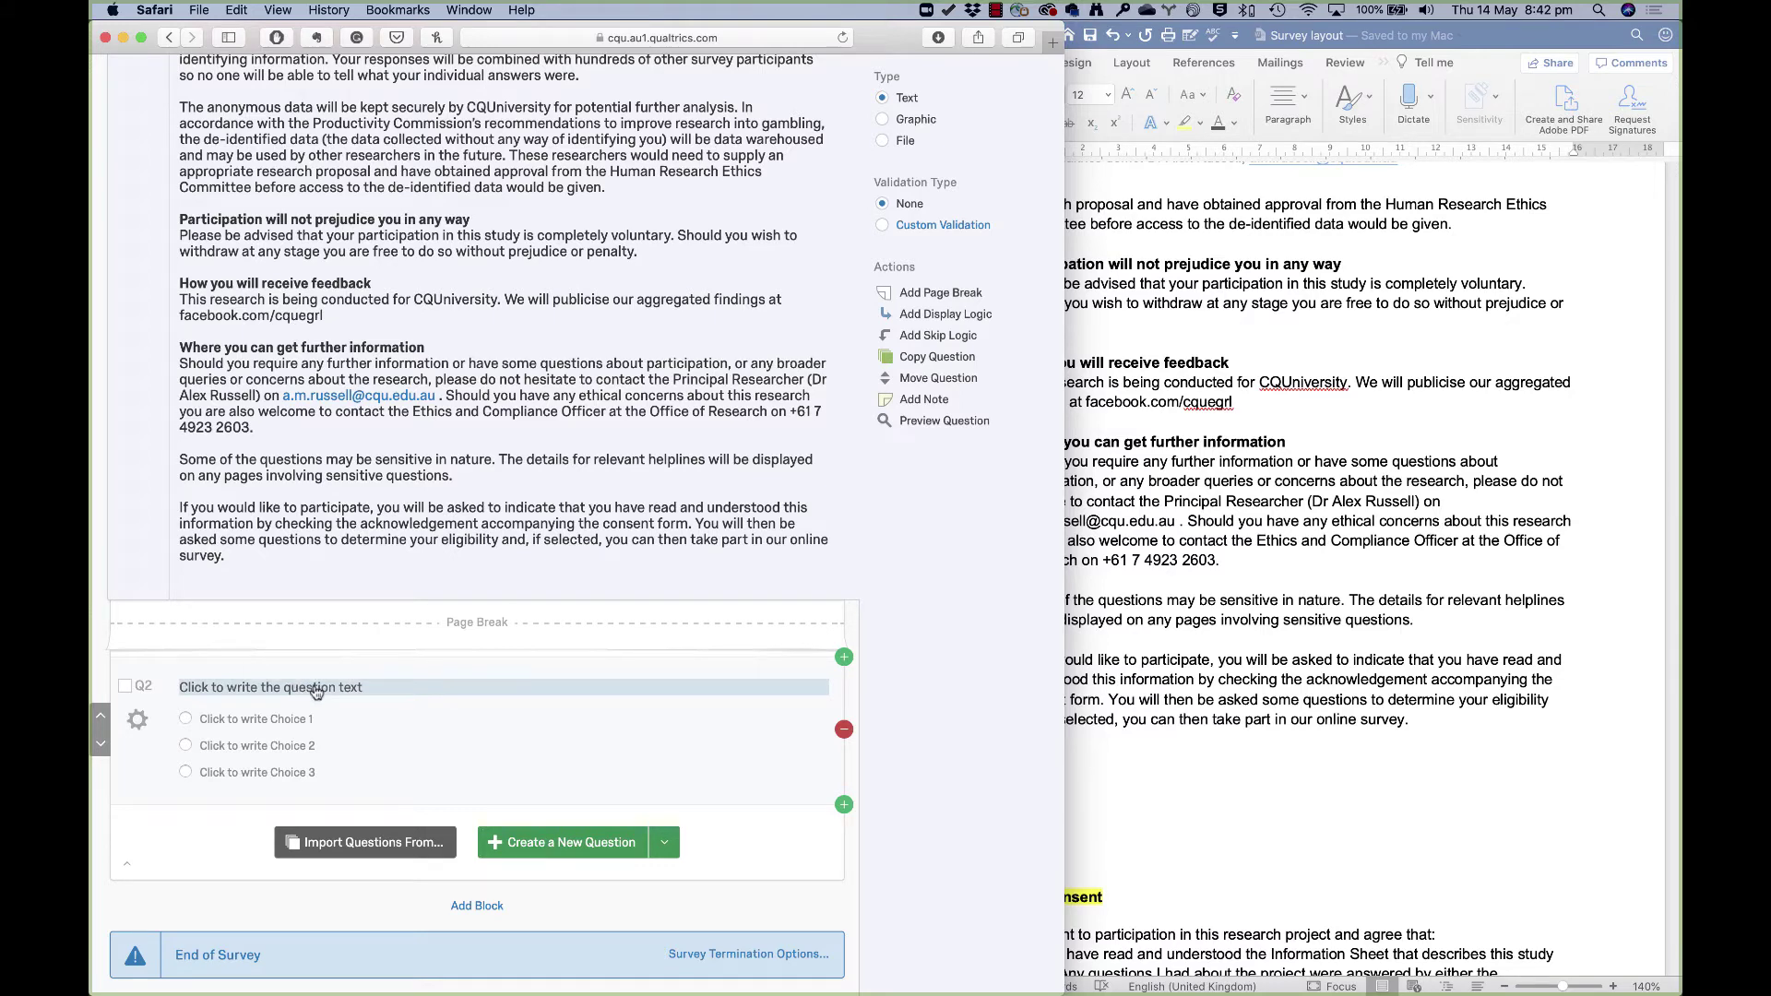
# Label Q2 'Consent'
pyautogui.click(145, 690)
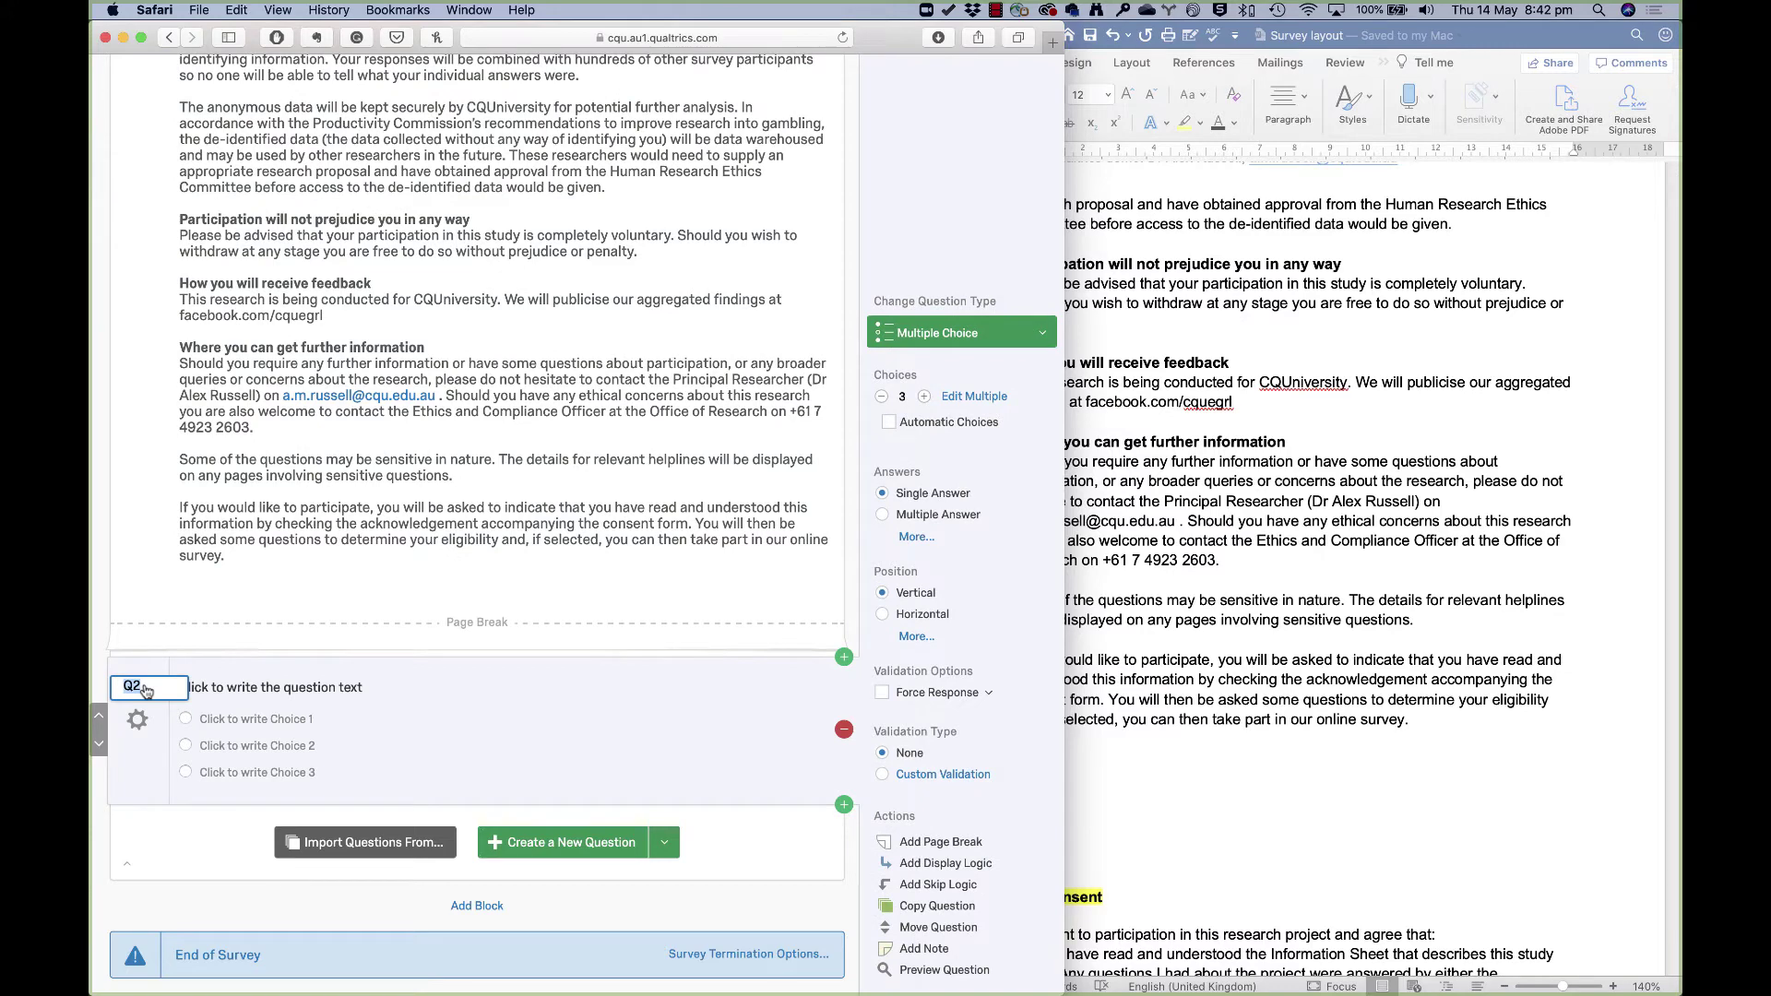
pyautogui.write('Consen')
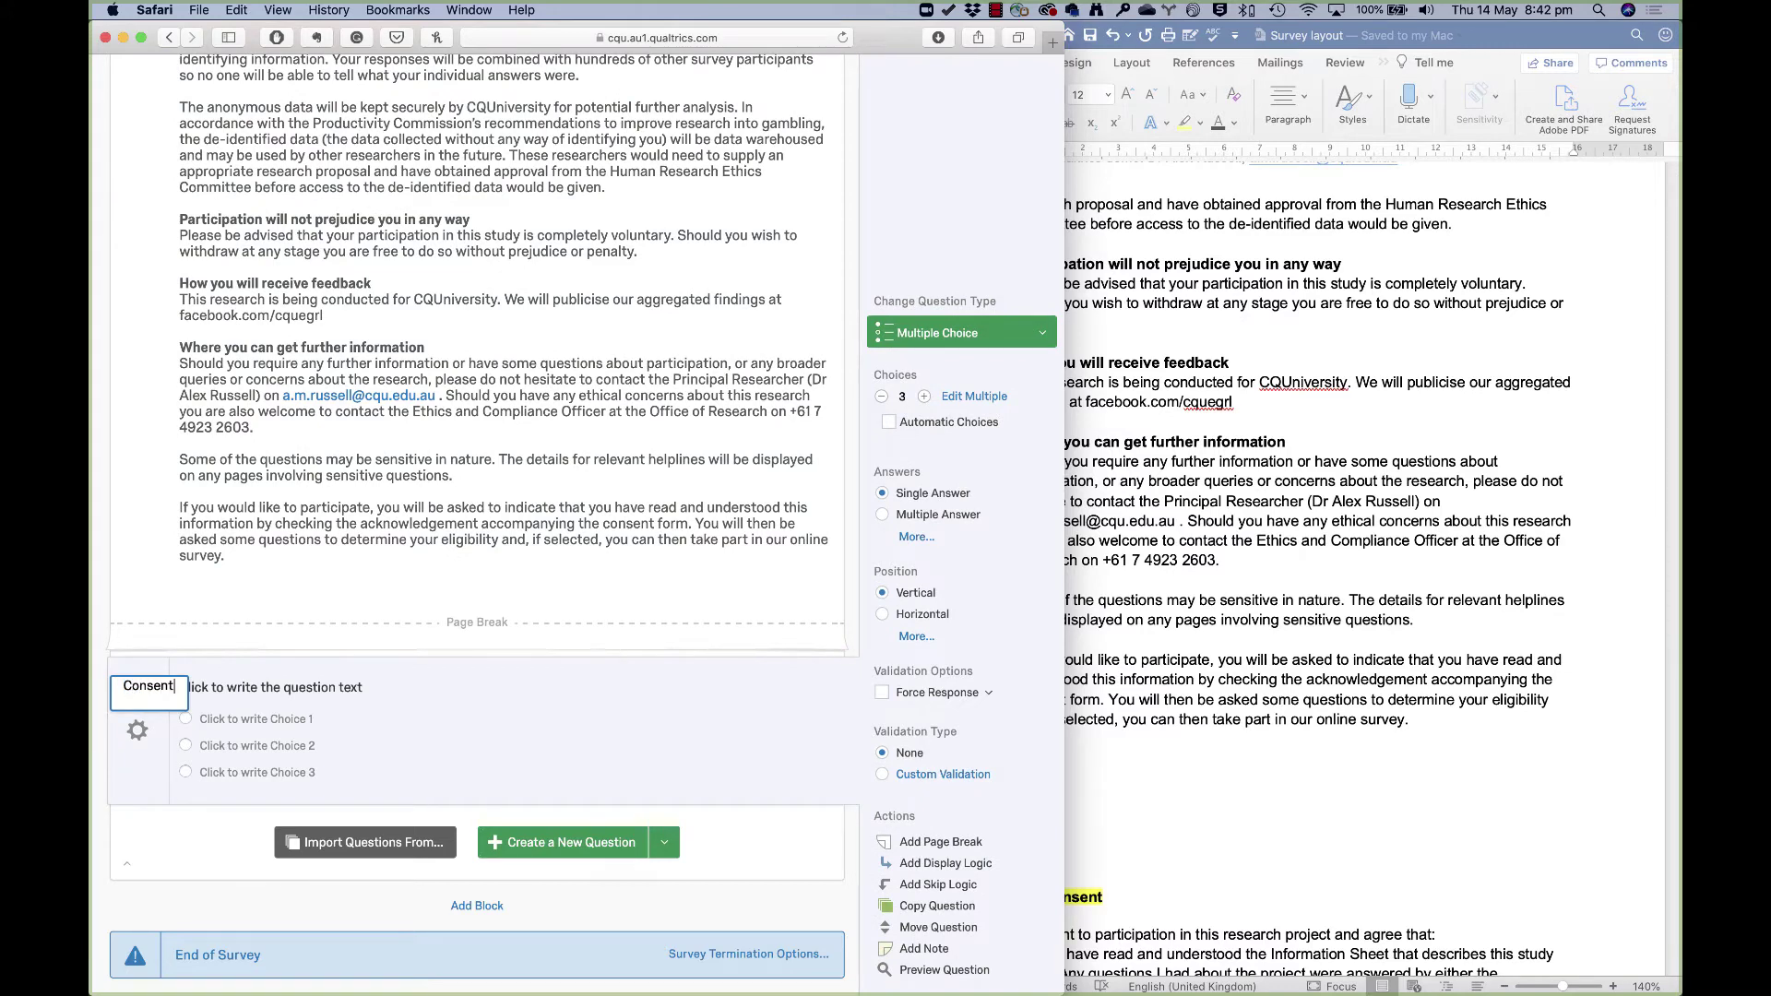
pyautogui.write('t')
pyautogui.press('Return')
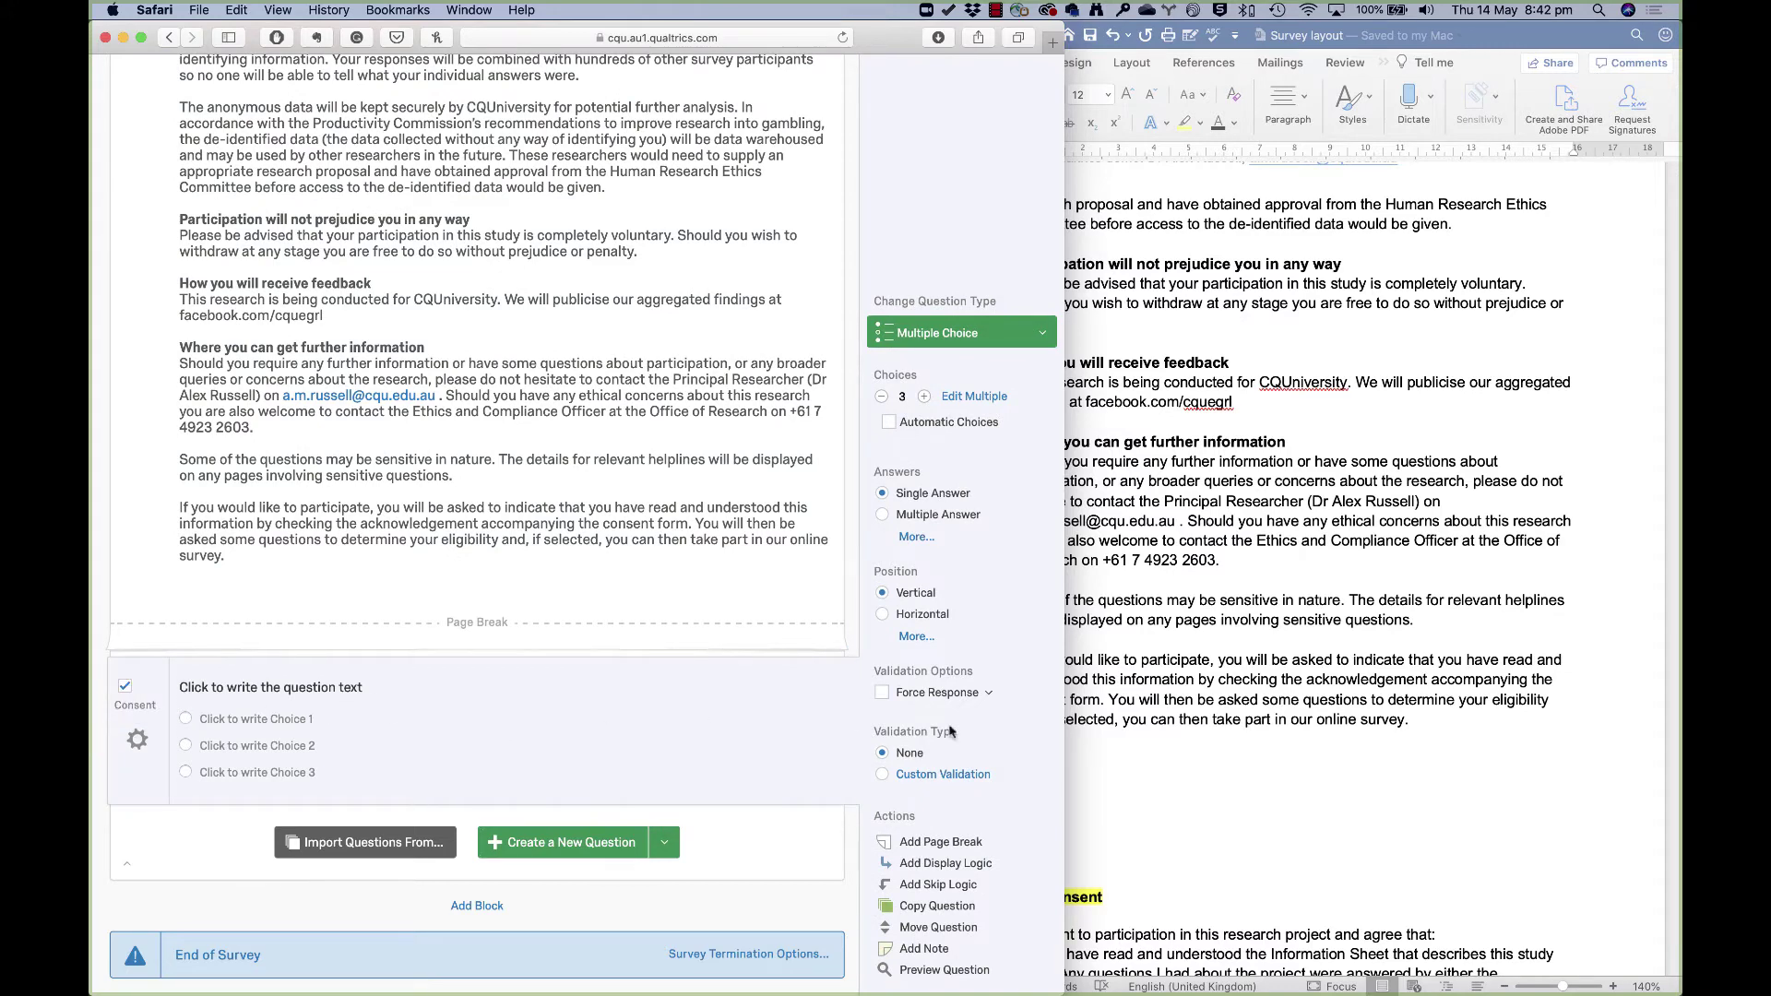
# Copy the Q2 consent statements from Word and paste them into the Consent question text
pyautogui.click(1171, 770)
pyautogui.scroll(-5, 1237, 775)
pyautogui.scroll(-3, 1237, 774)
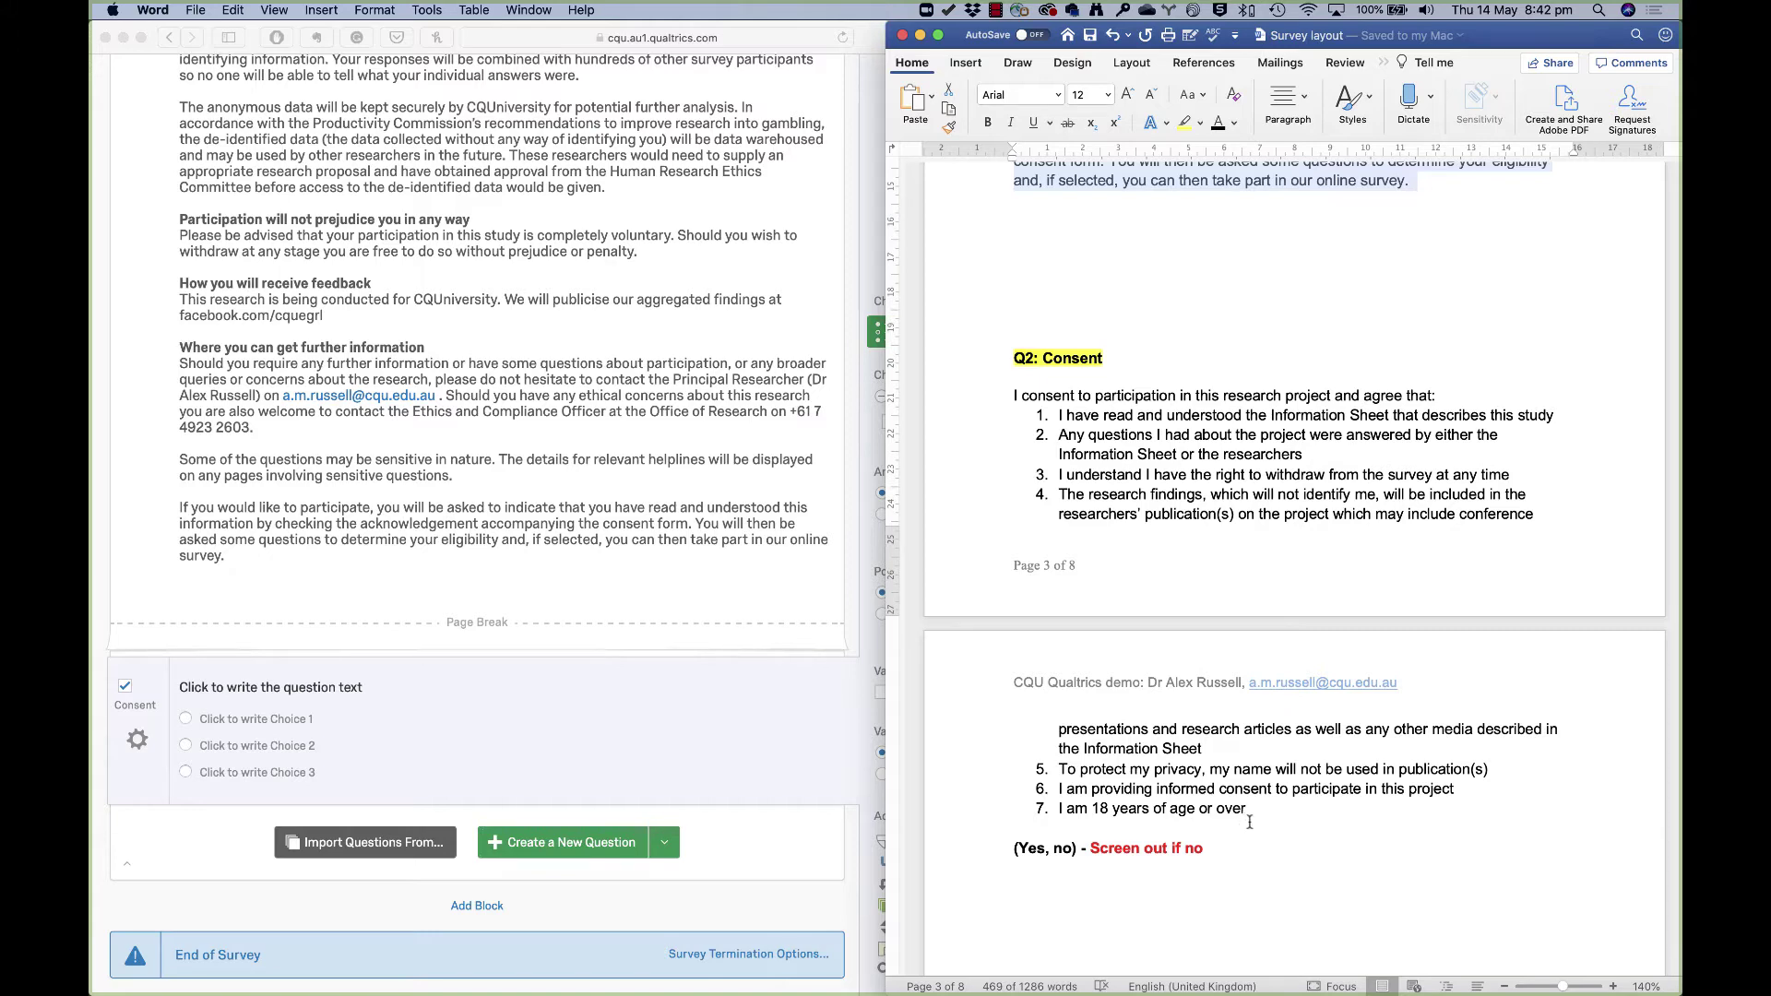
pyautogui.moveTo(1255, 812); pyautogui.dragTo(1005, 401)
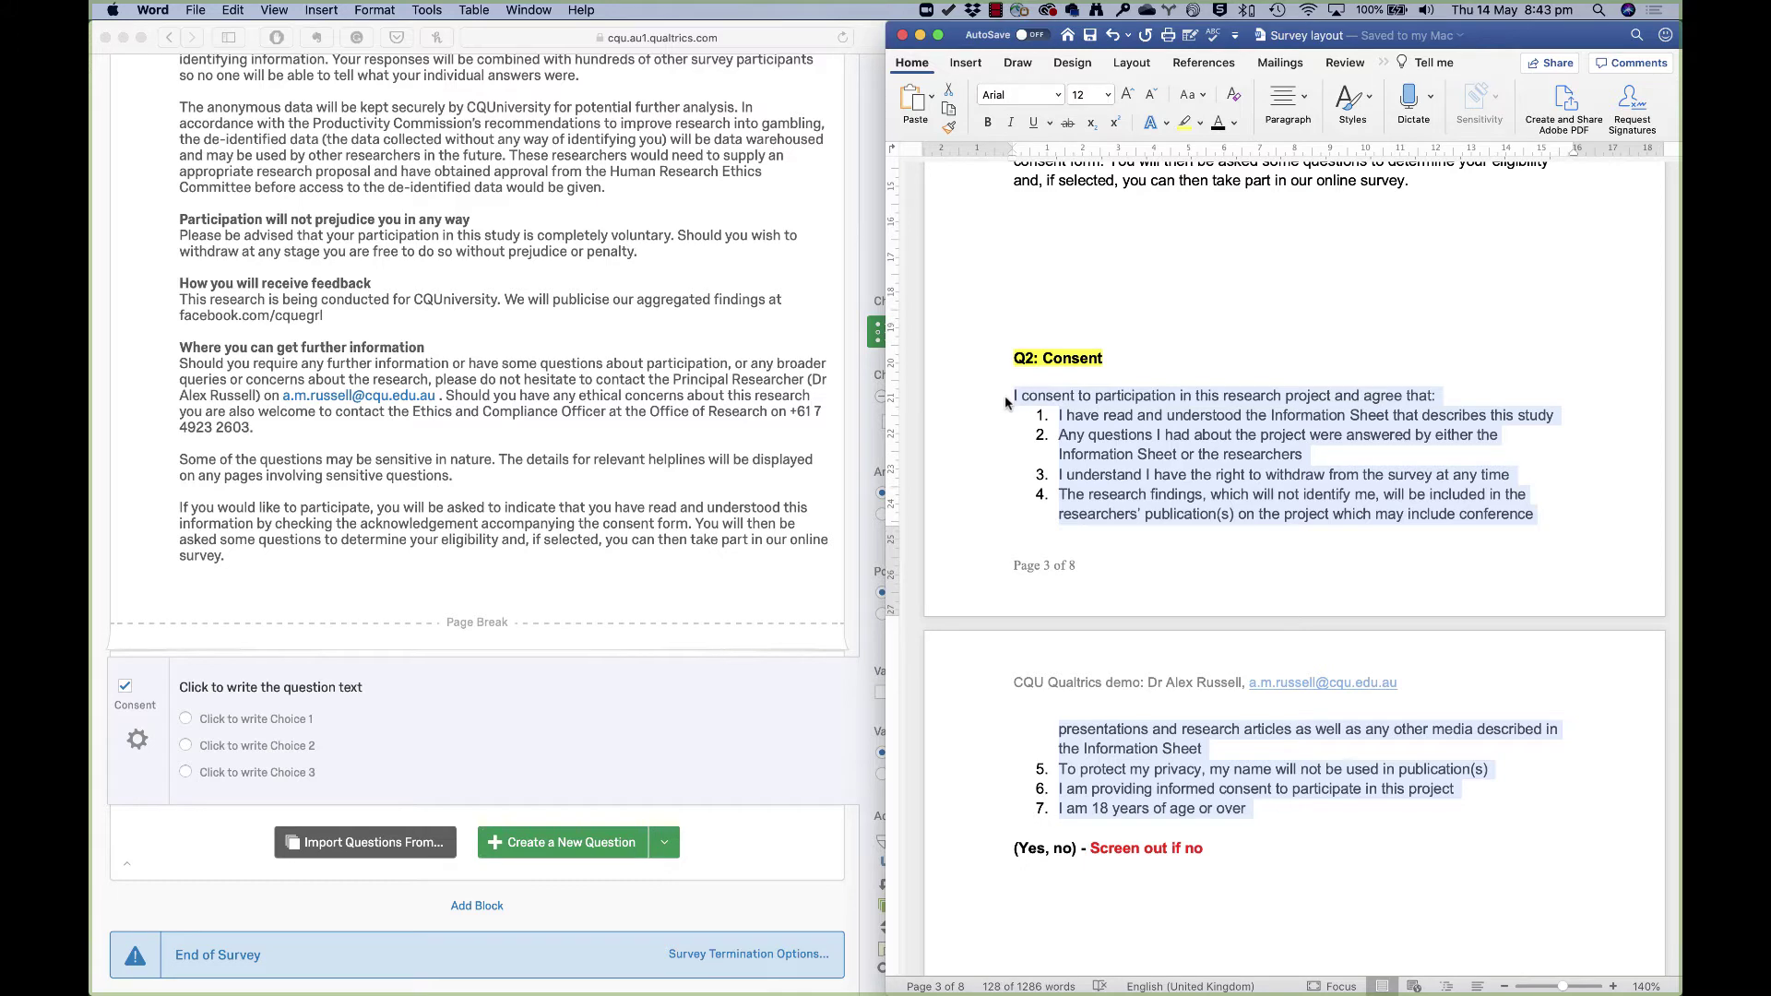
pyautogui.click(233, 687)
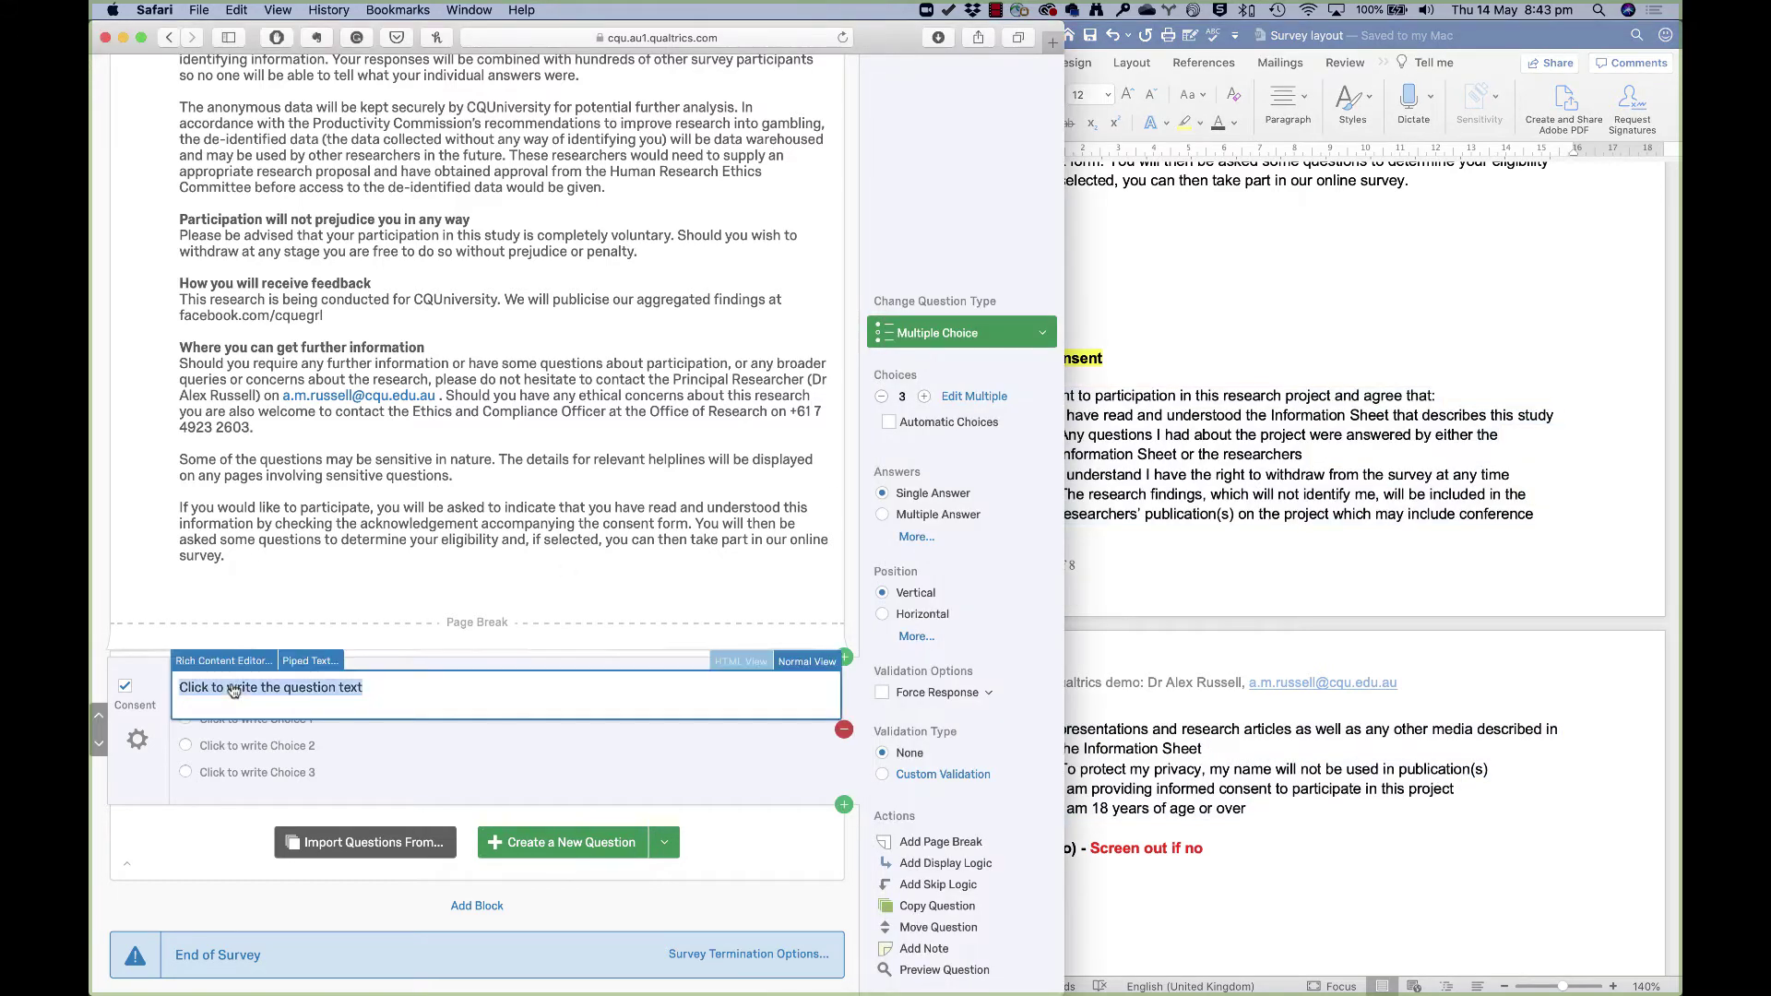
pyautogui.write('I consent to participation in this research project and agree that: I have read and understood the Information Sheet that describes this studyAny questions I had about the project were answered by either the Information Sheet or the researchersI understand I have the right to withdraw from the survey at any timeThe research findings, which will not identify me, will be included in the researchers’ publication(s) on the project which may include conference presentations and research articles as well as any other media described in the Information SheetTo protect my privacy, my name will not be used in publication(s)I am providing informed consent to participate in this projectI am 18 years of age or over')
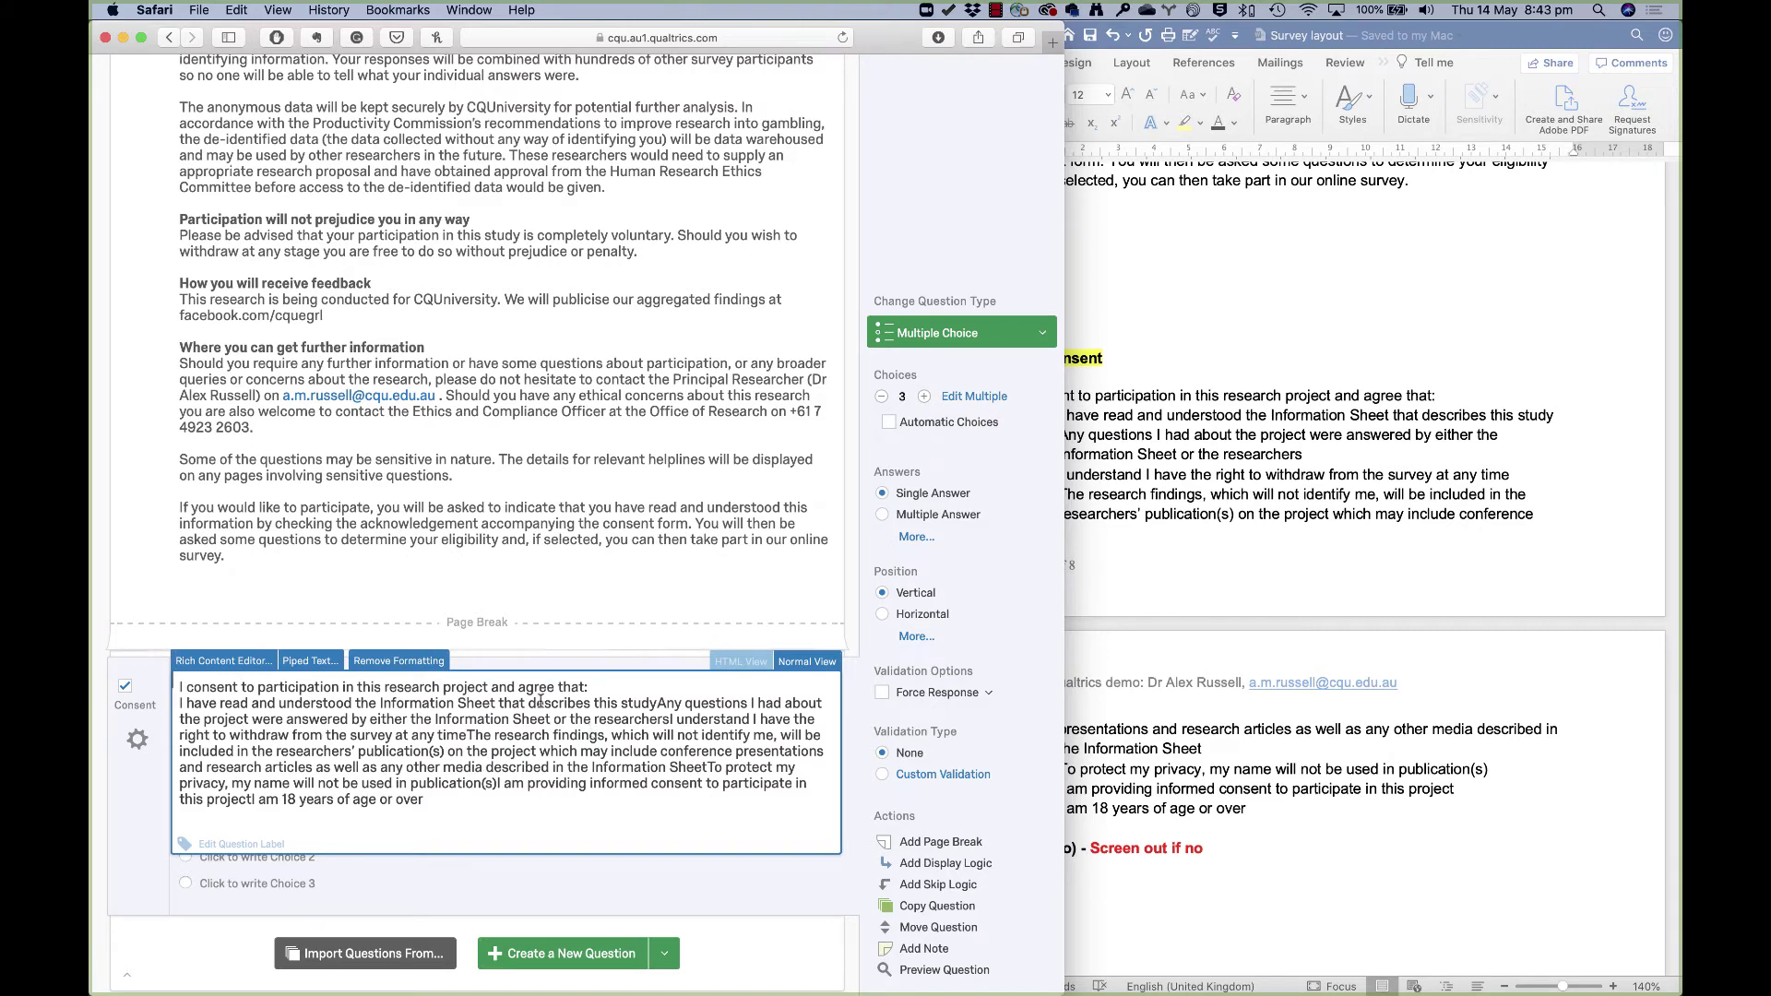
pyautogui.click(1246, 593)
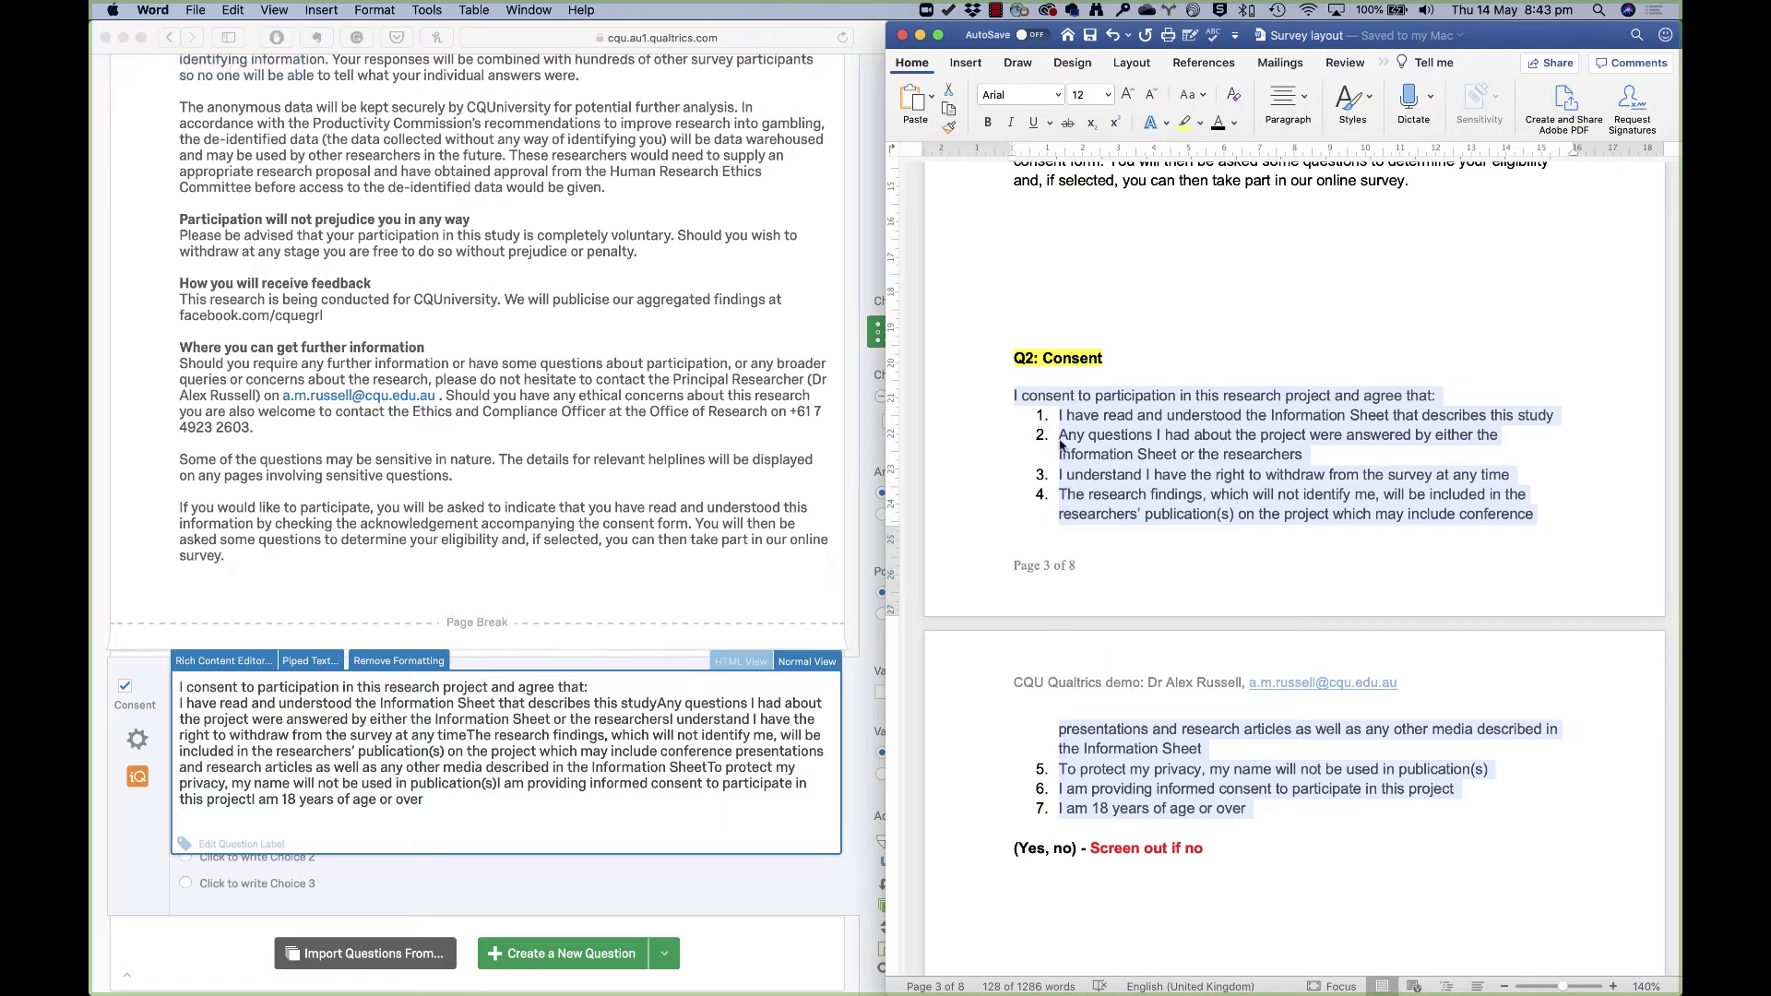
# Open the Consent question text in the rich editor and put the first statements on separate lines
pyautogui.click(482, 699)
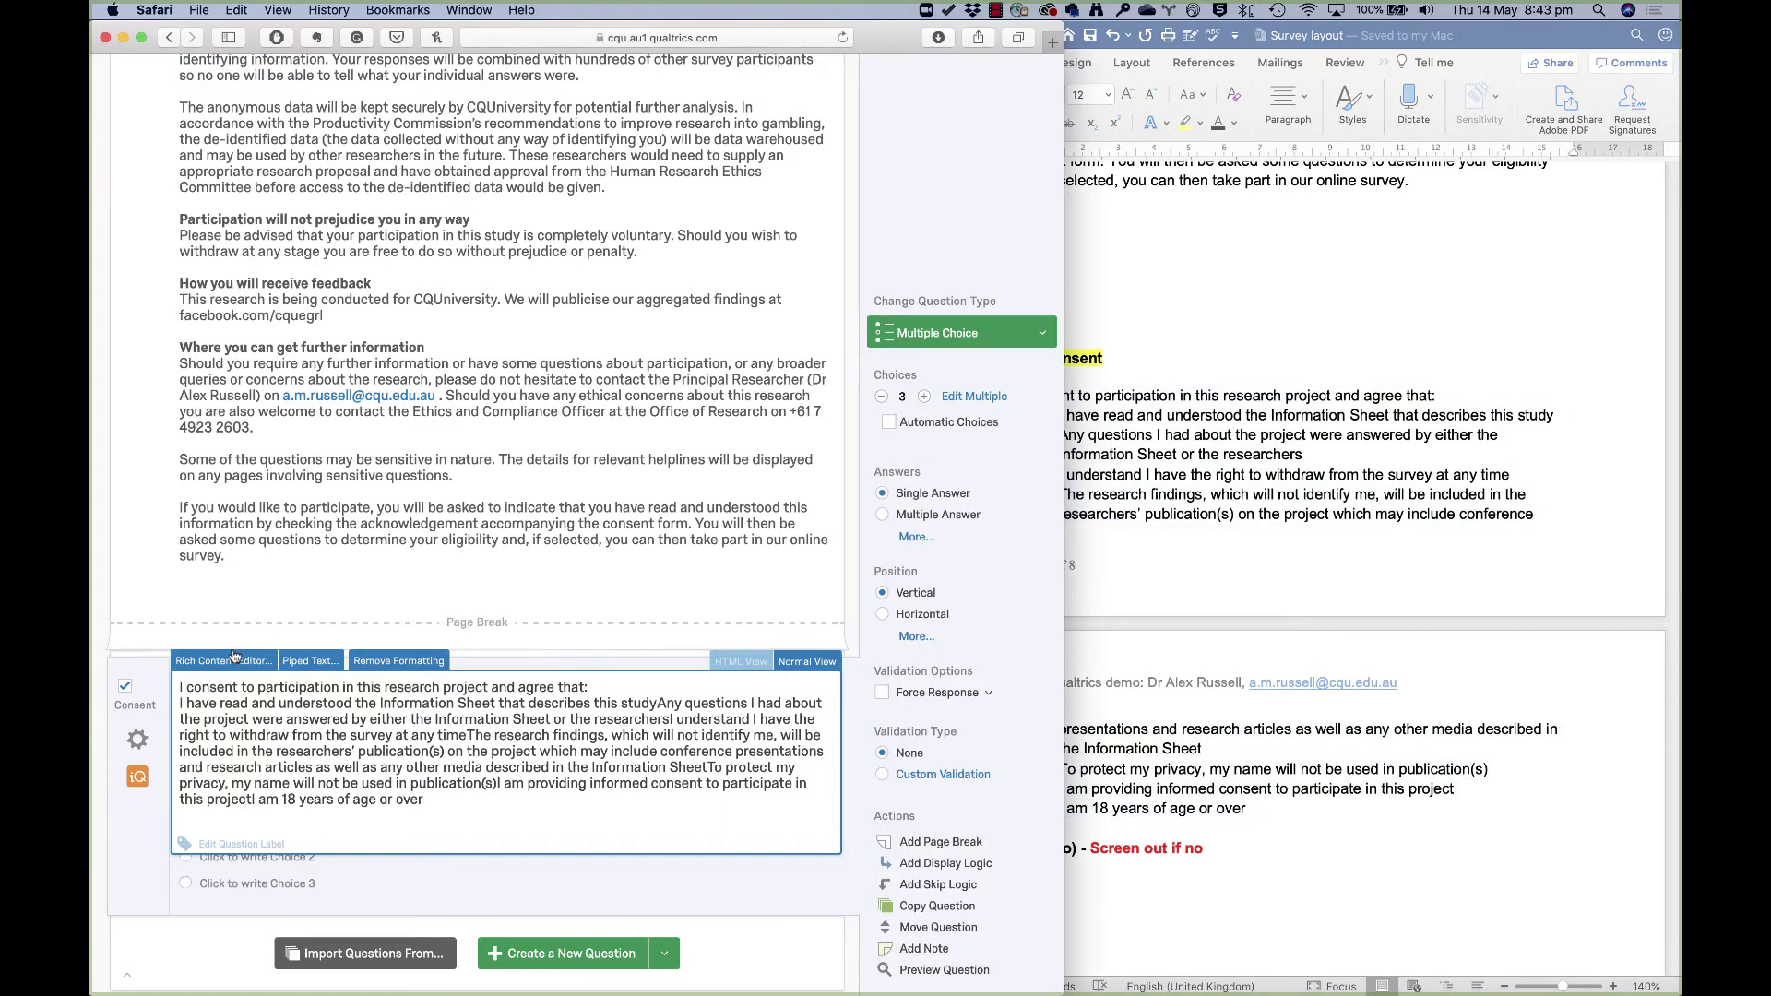
pyautogui.click(221, 663)
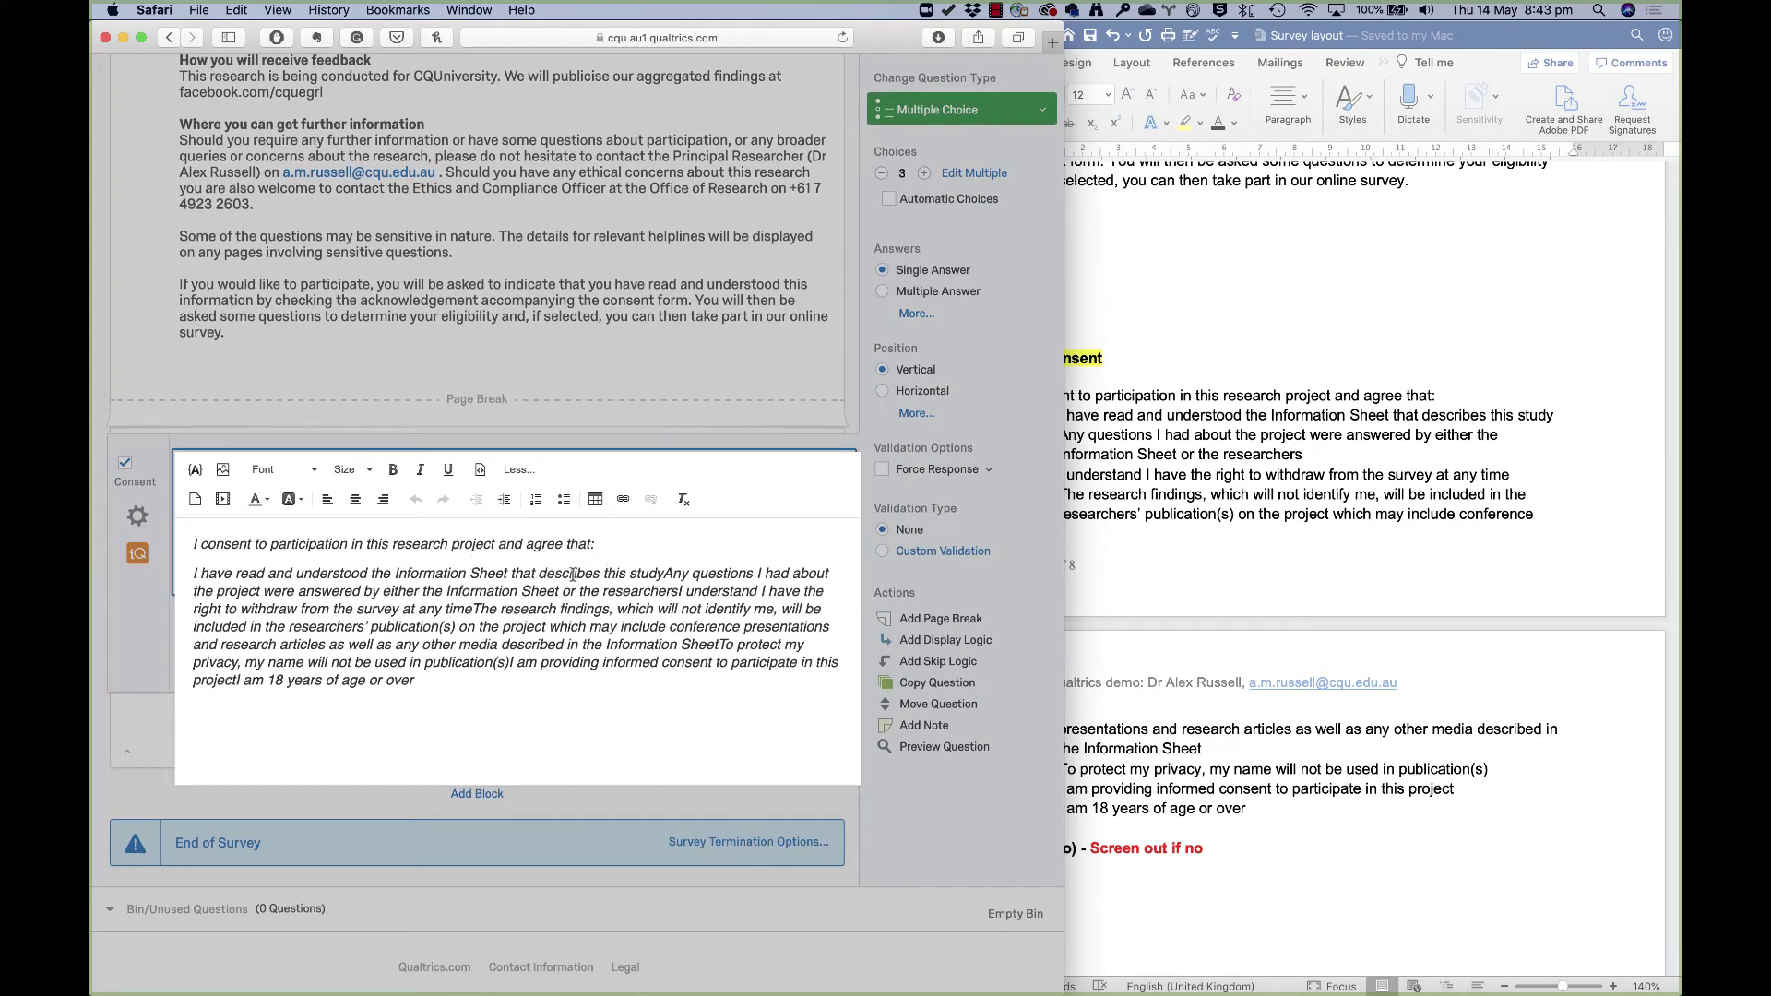
pyautogui.click(660, 572)
pyautogui.press('Return')
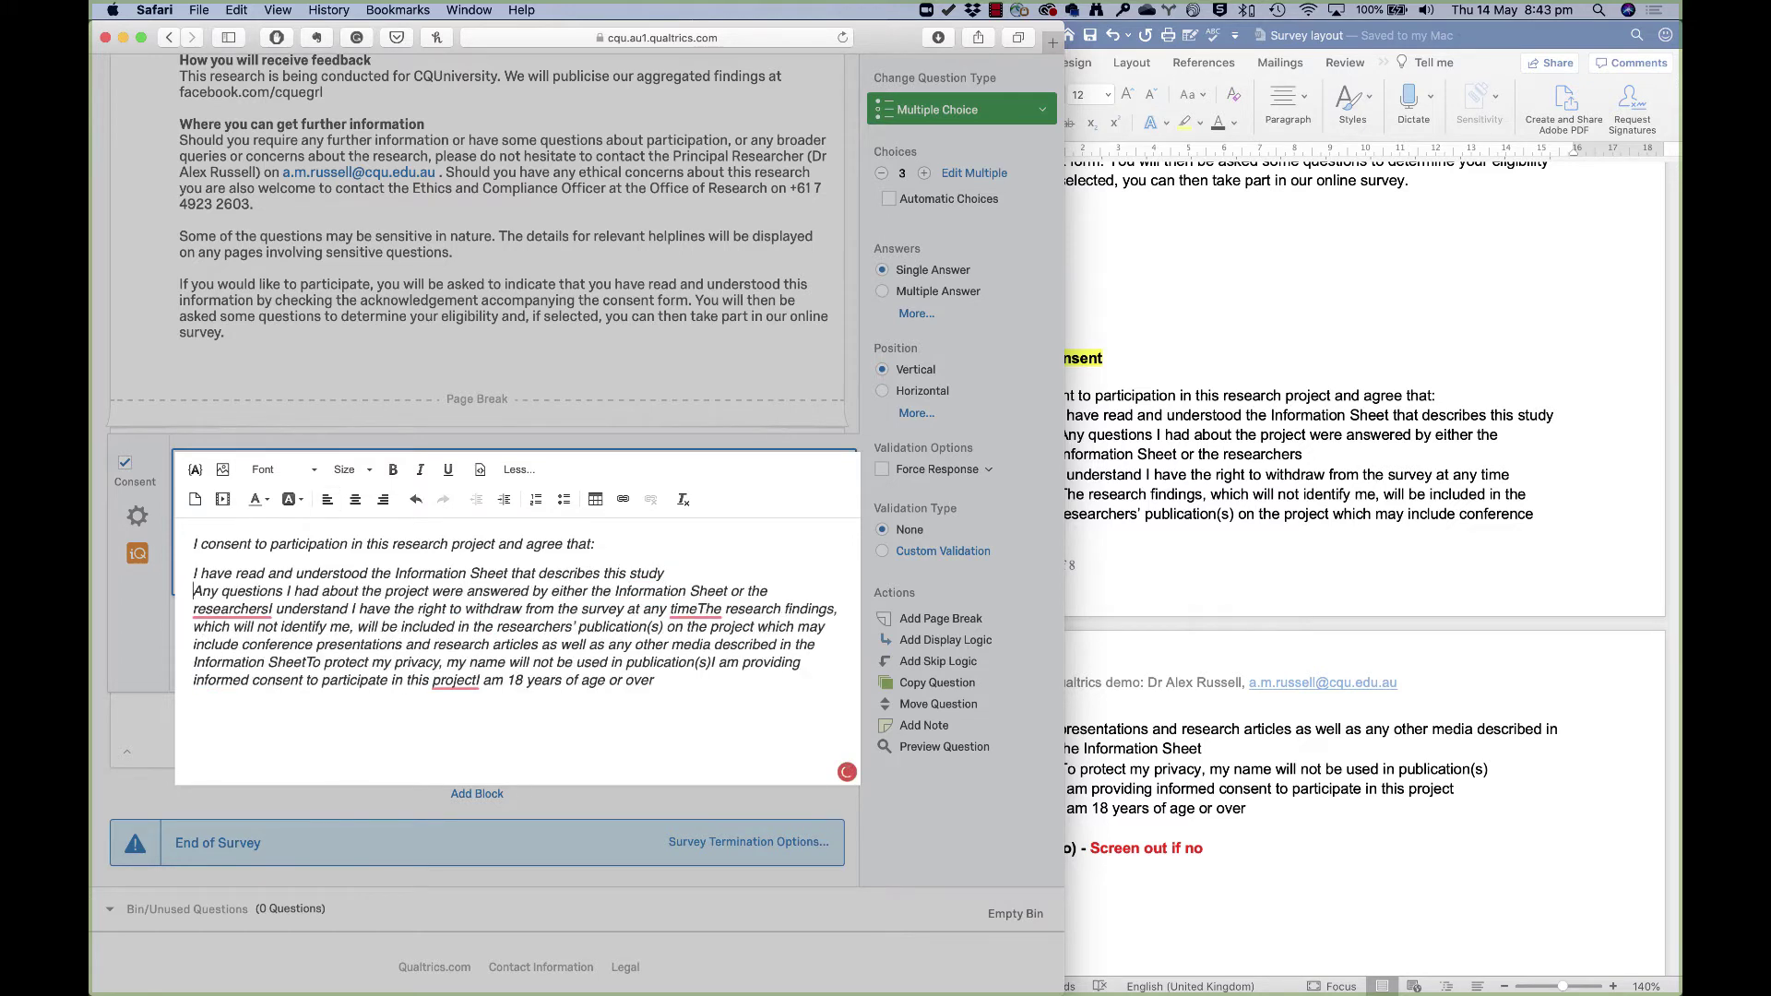
pyautogui.click(271, 610)
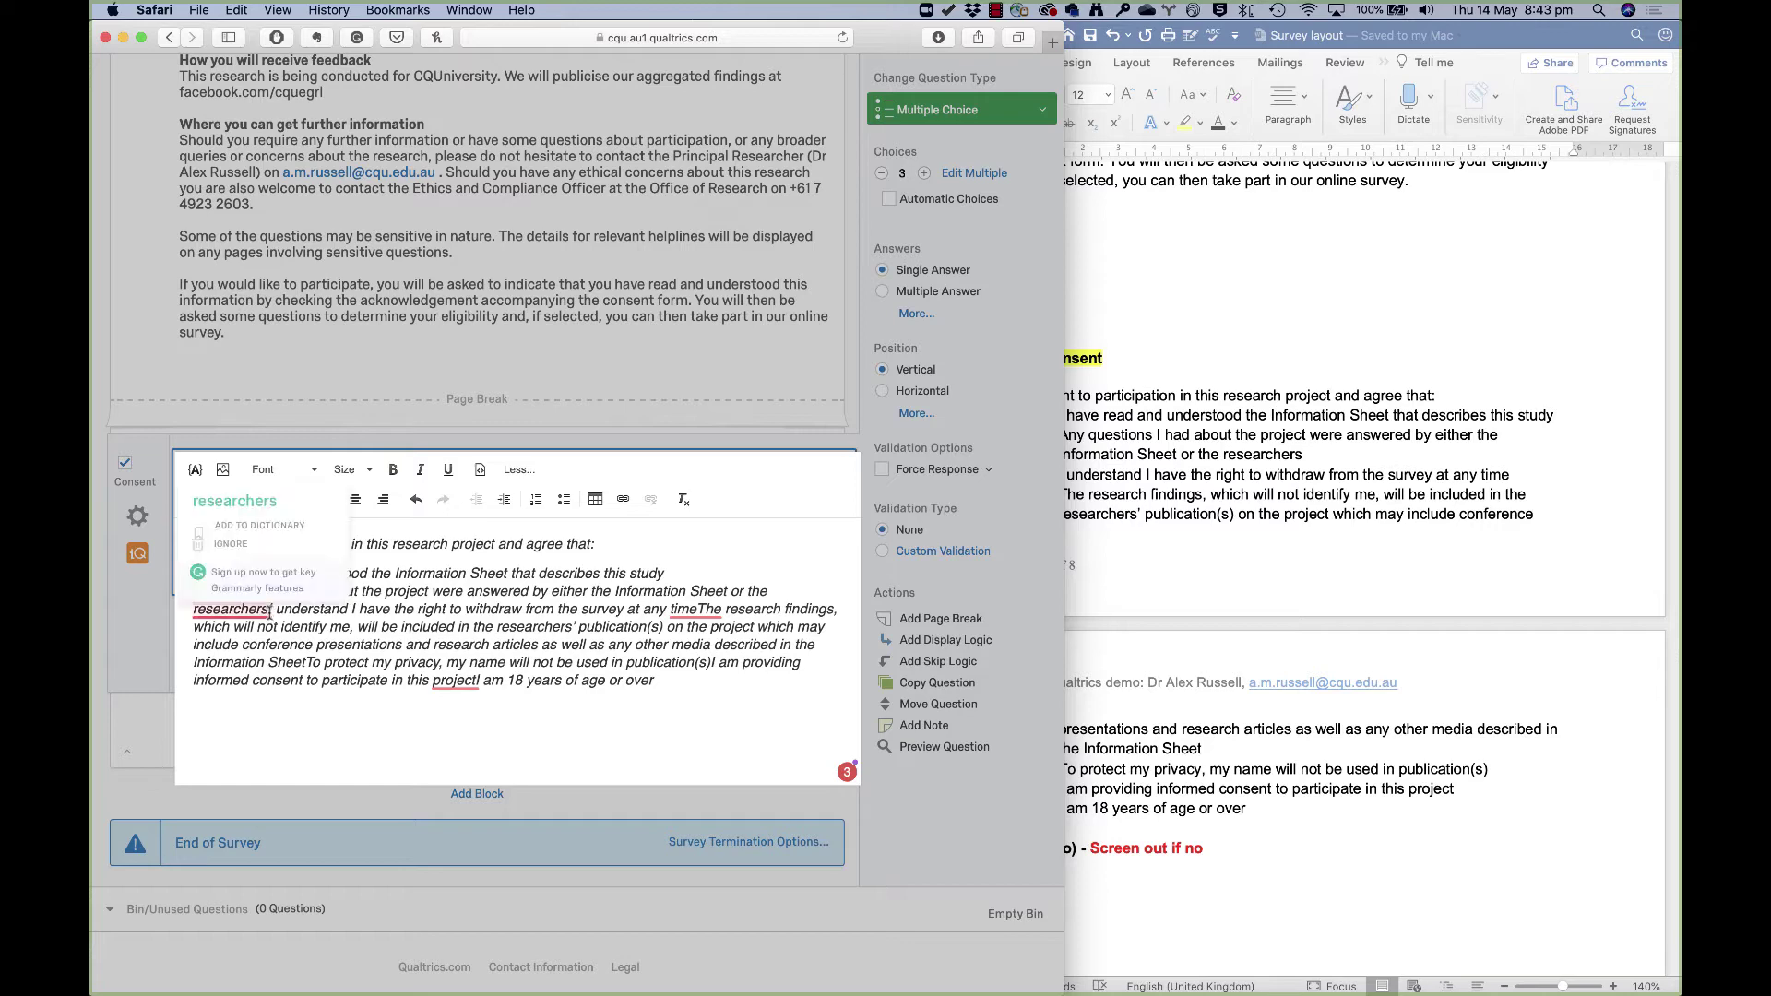
pyautogui.press('Return')
# Put the remaining statements, 'The research findings' through 'I am 18 years or over', on separate lines
pyautogui.click(1088, 529)
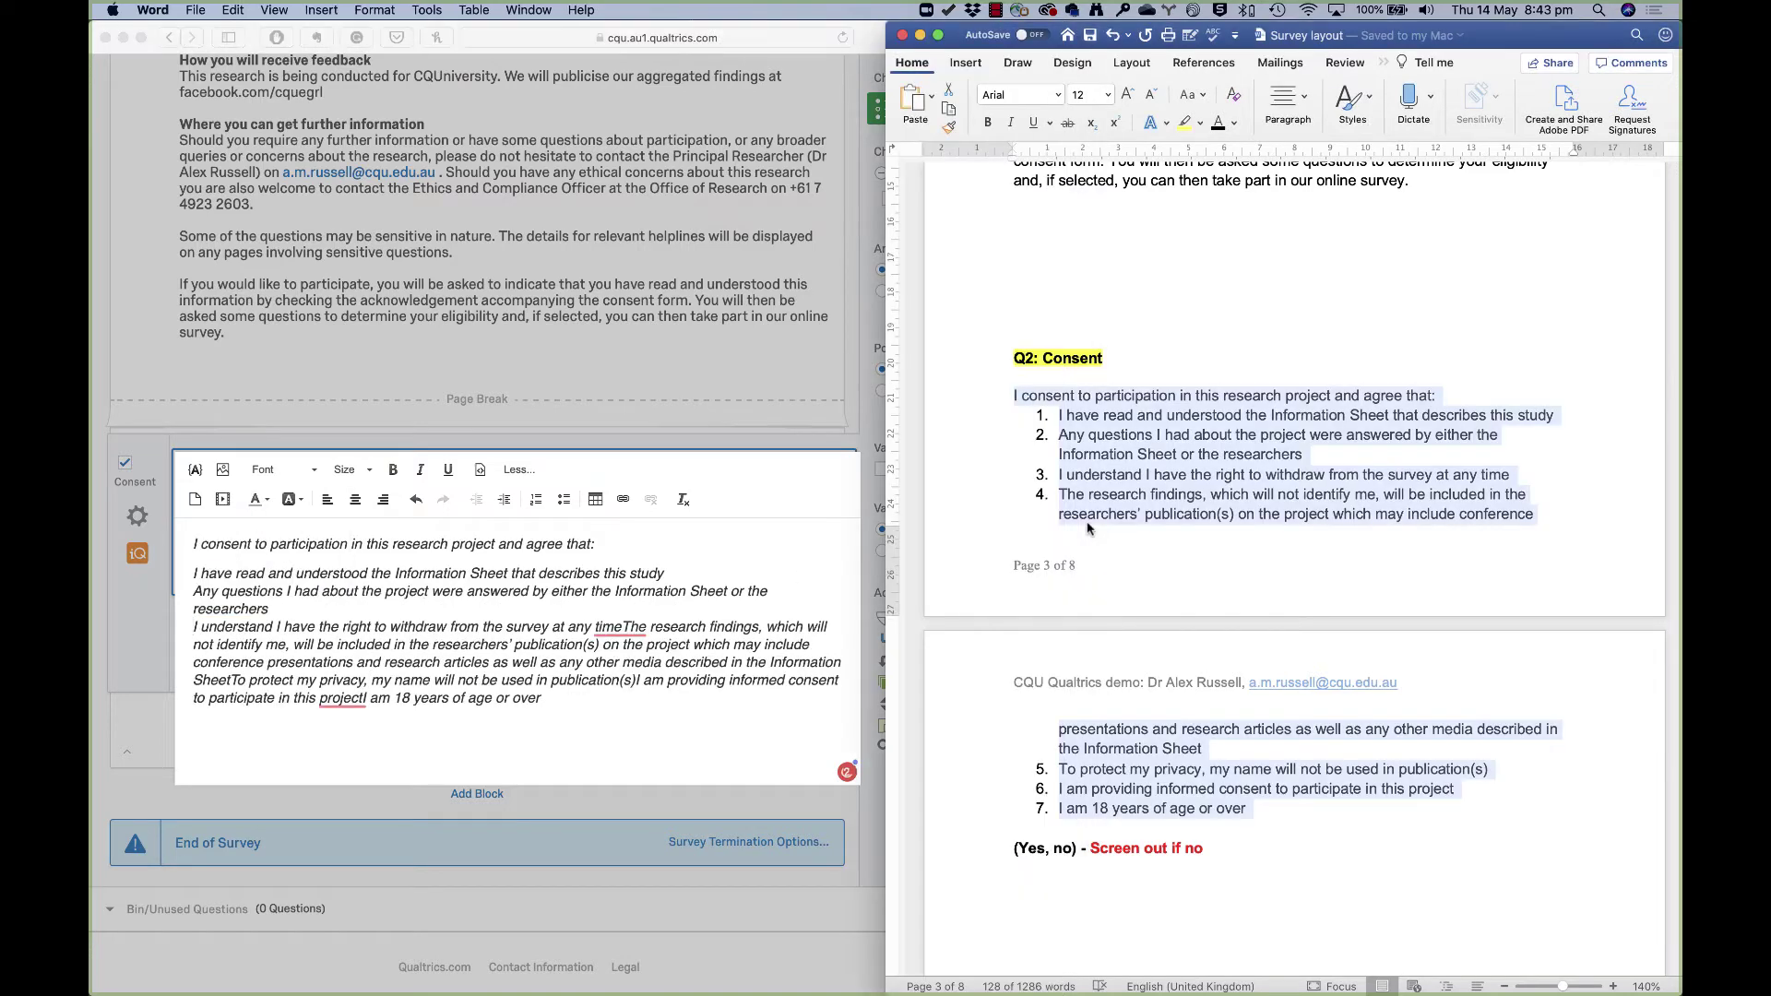
pyautogui.moveTo(1518, 37); pyautogui.dragTo(1616, 34)
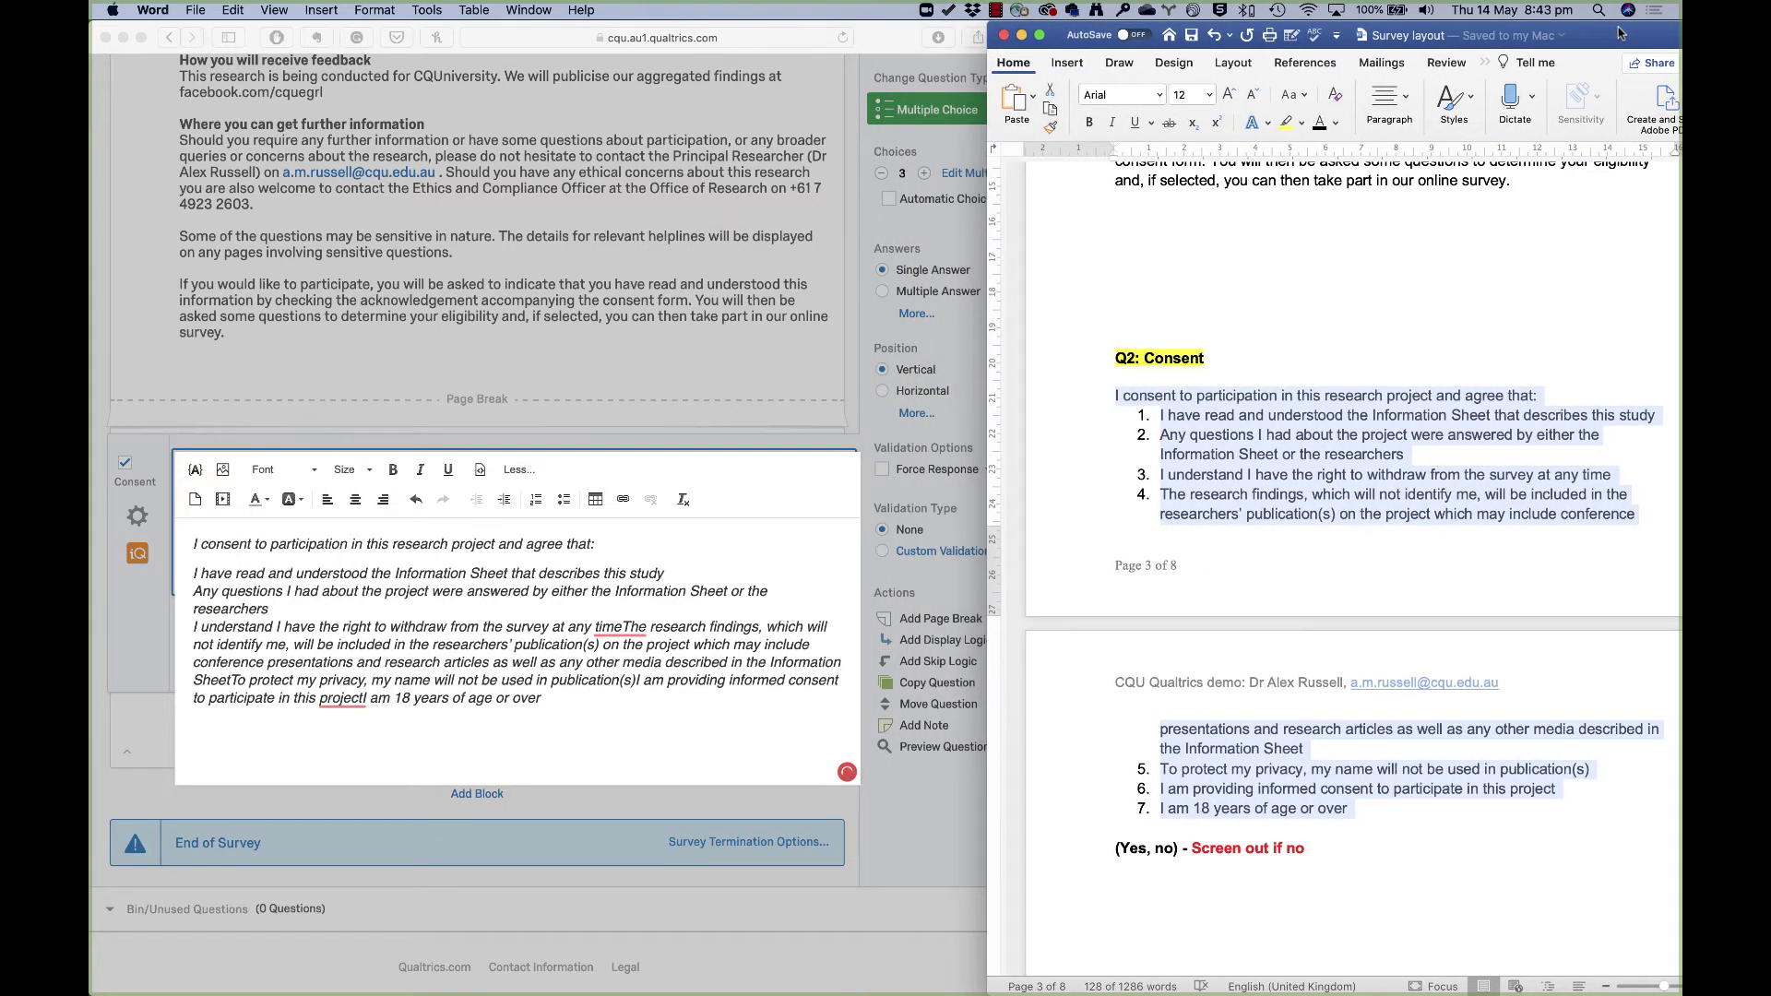
pyautogui.click(526, 694)
pyautogui.click(623, 627)
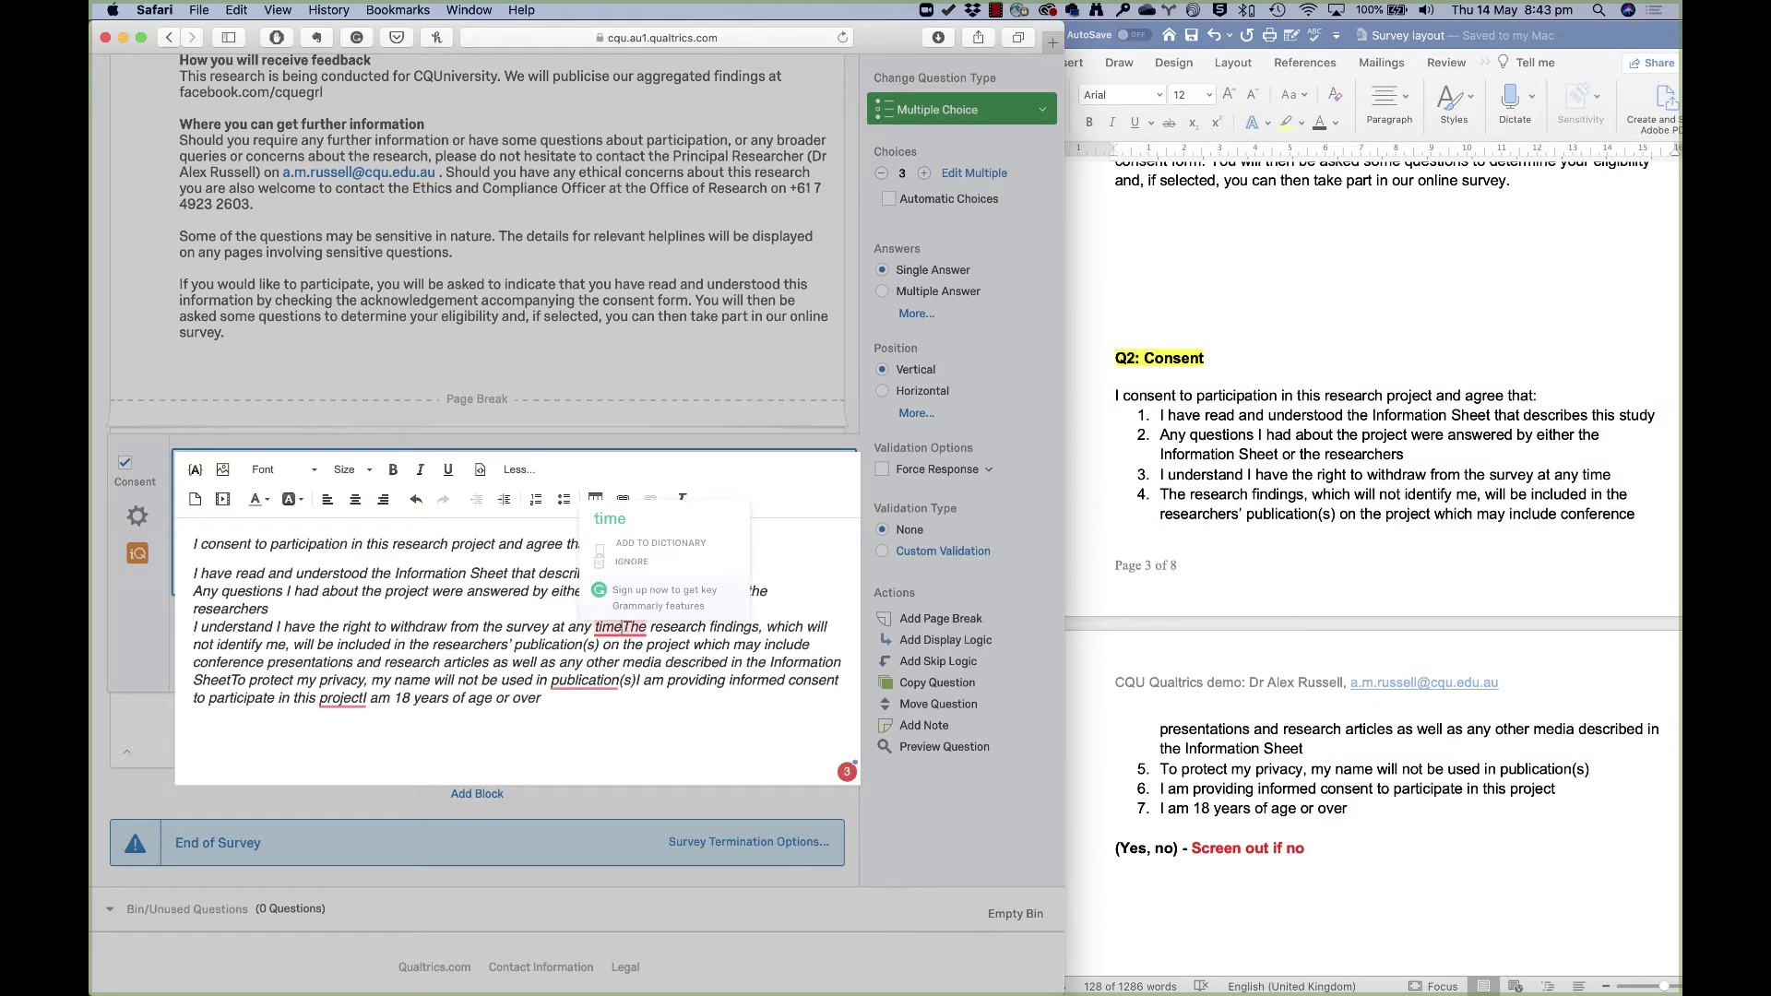
pyautogui.press('Return')
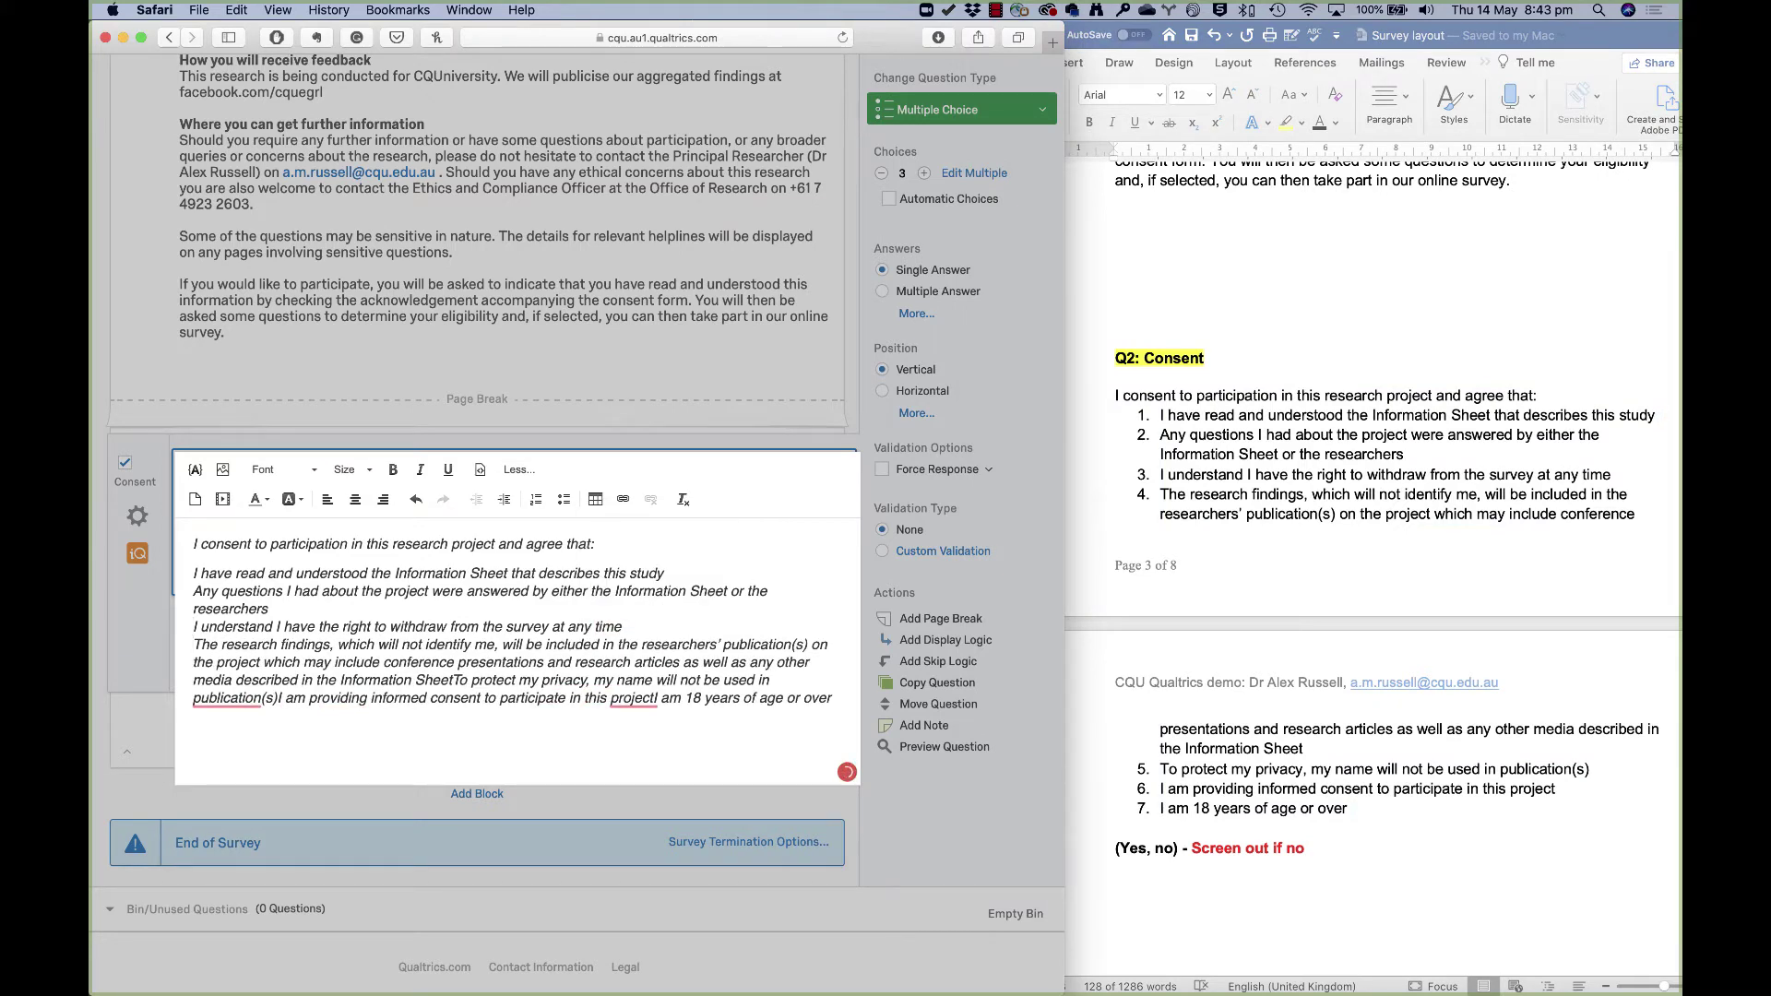
pyautogui.click(453, 680)
pyautogui.press('Return')
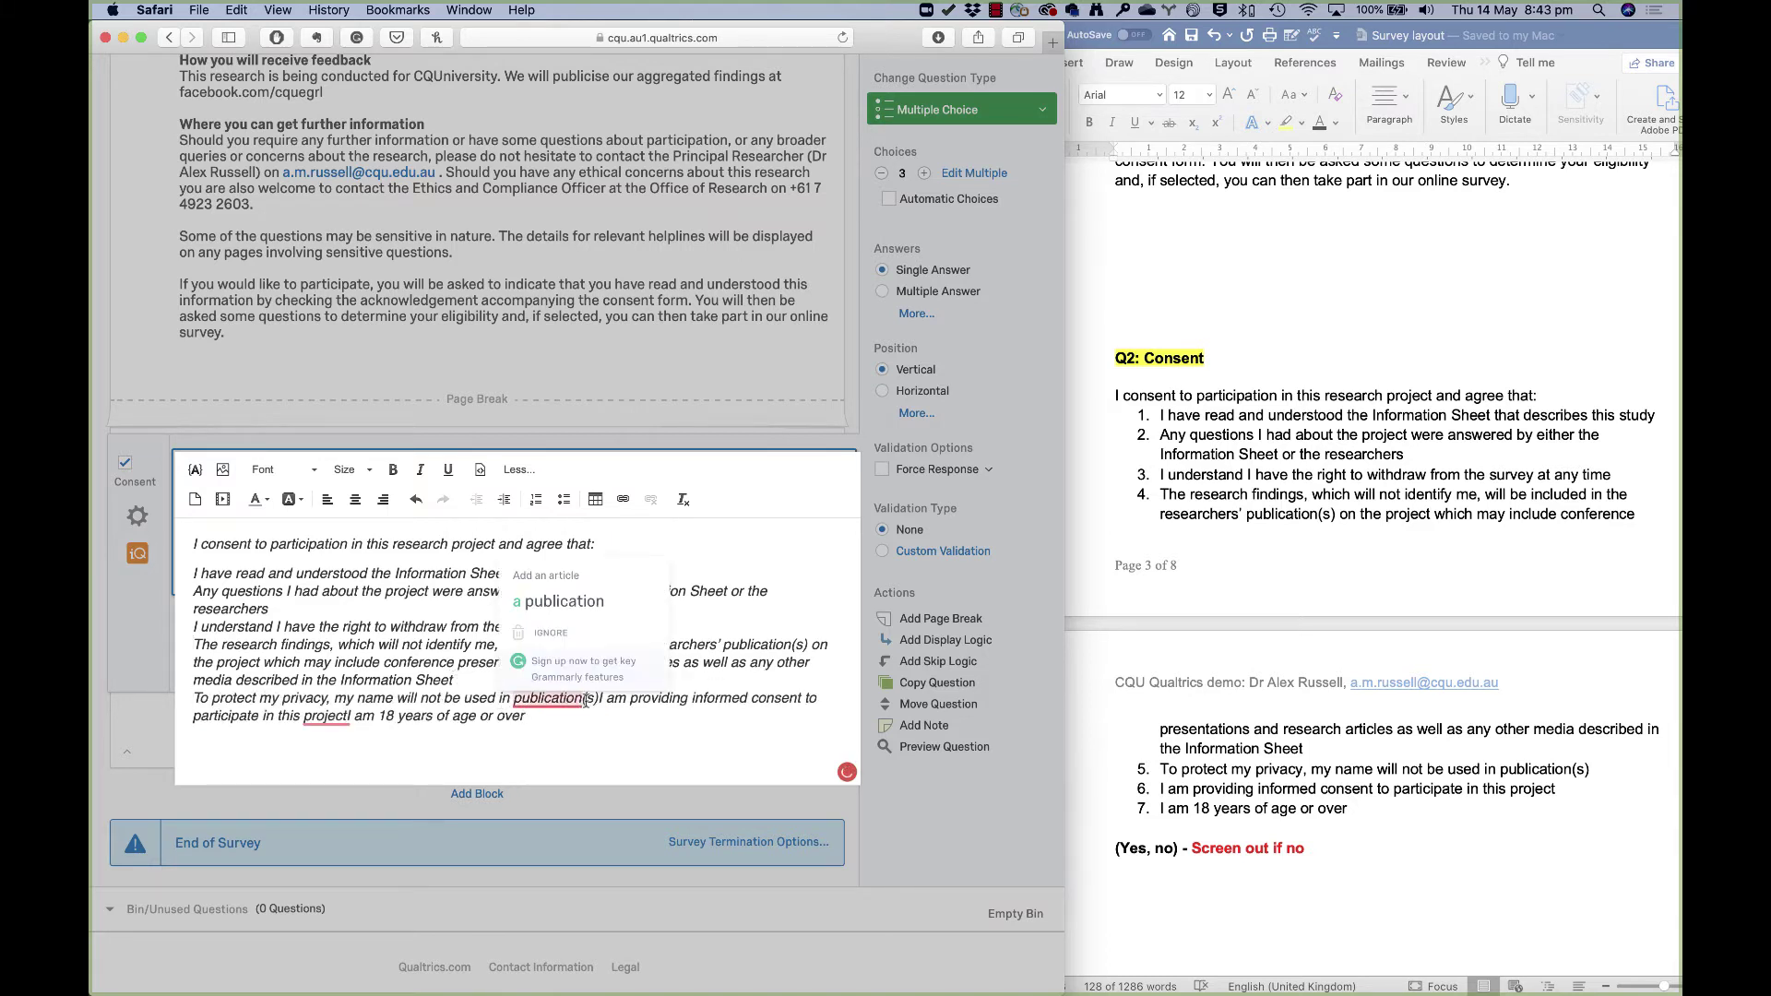
pyautogui.click(599, 699)
pyautogui.press('Return')
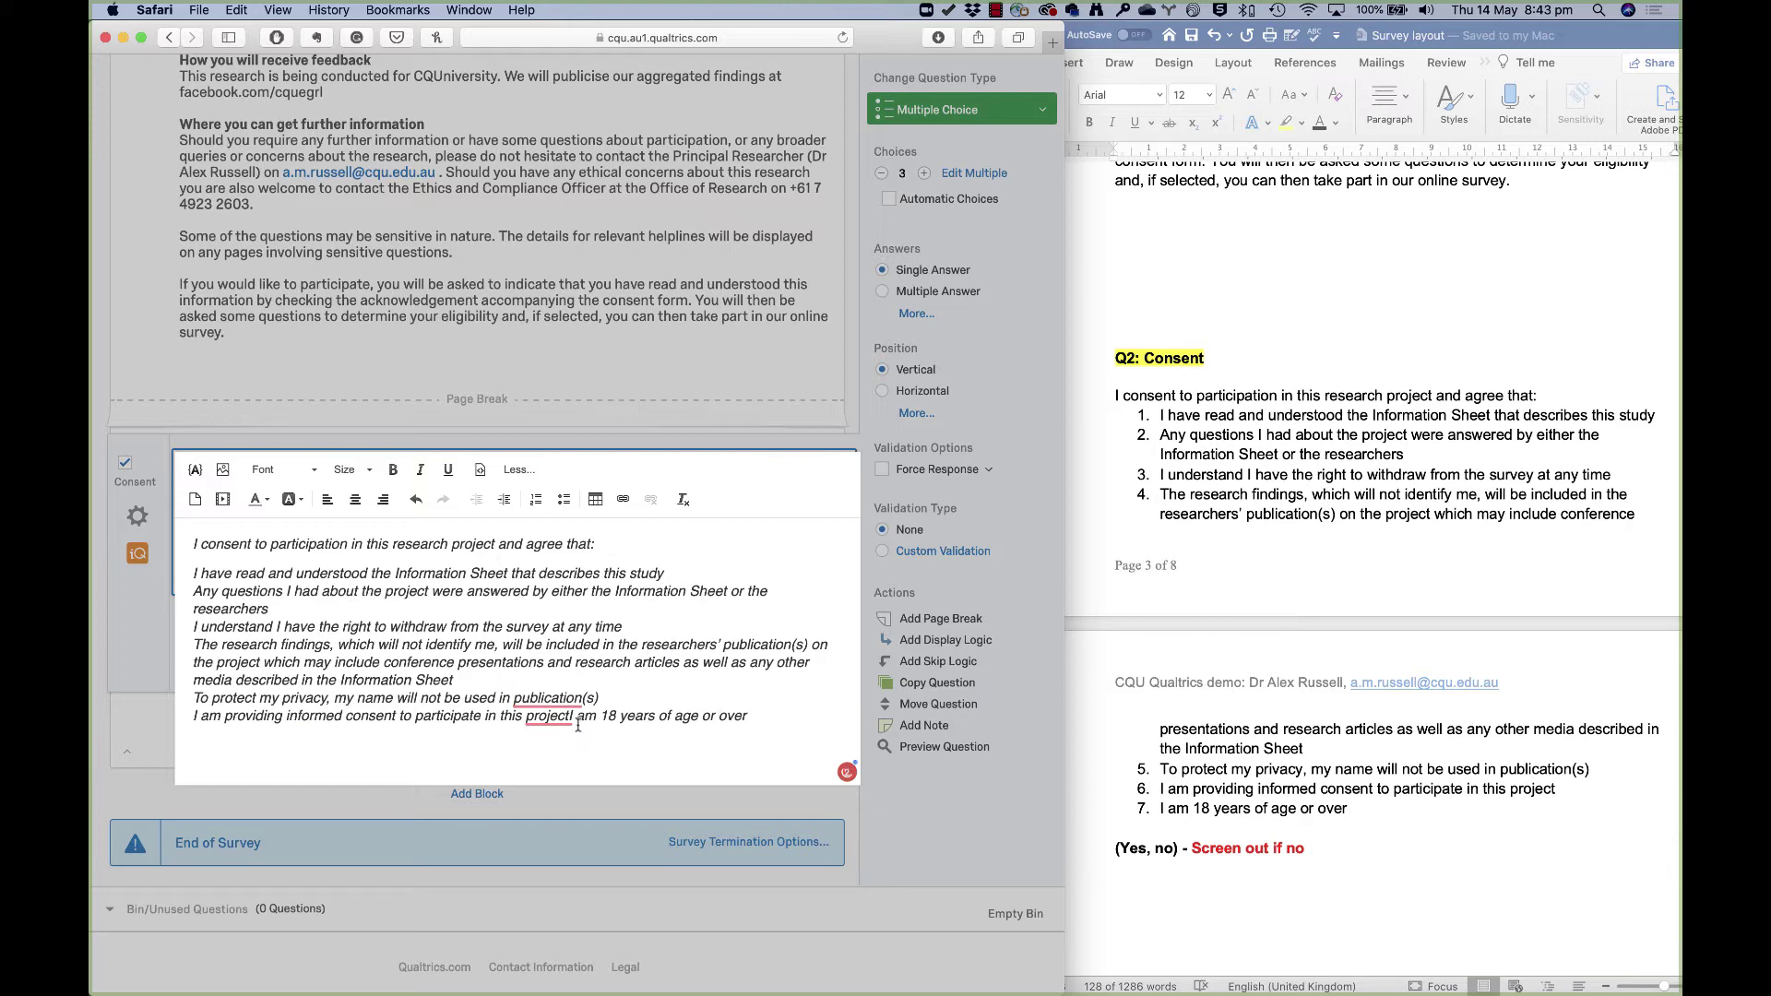
pyautogui.click(573, 717)
pyautogui.press('Return')
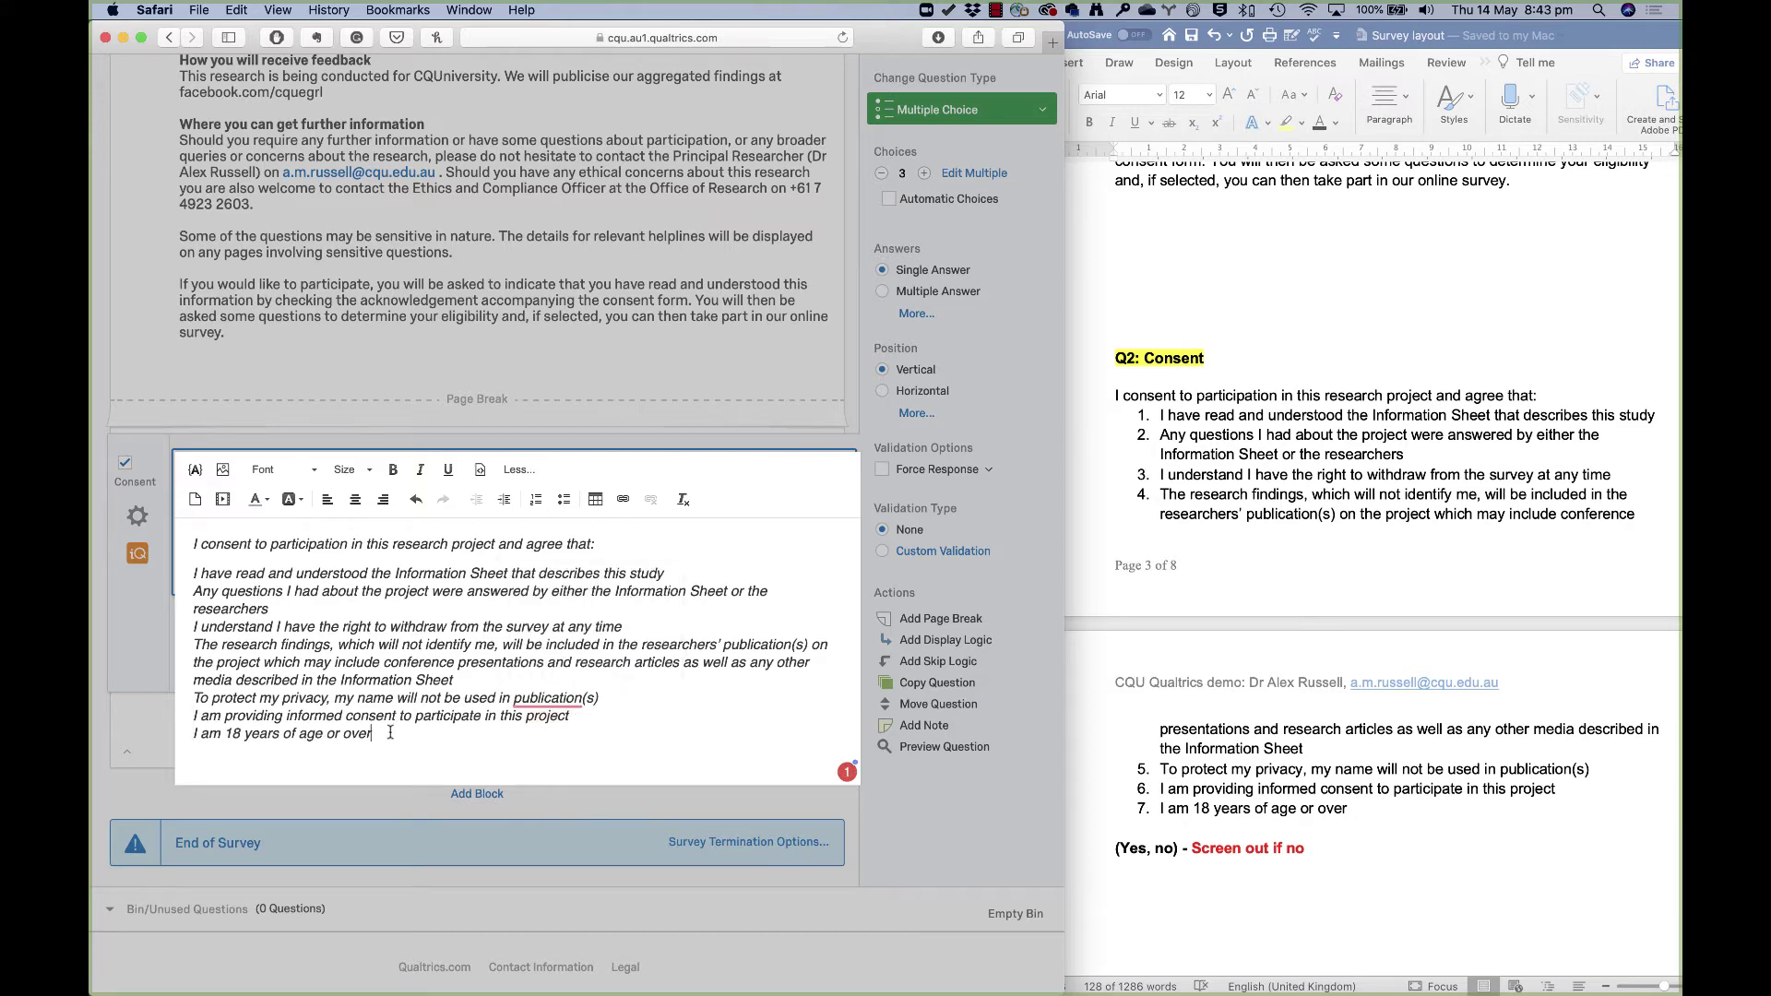
# Format the seven consent statements as a numbered list
pyautogui.moveTo(372, 734); pyautogui.dragTo(196, 558)
pyautogui.click(534, 502)
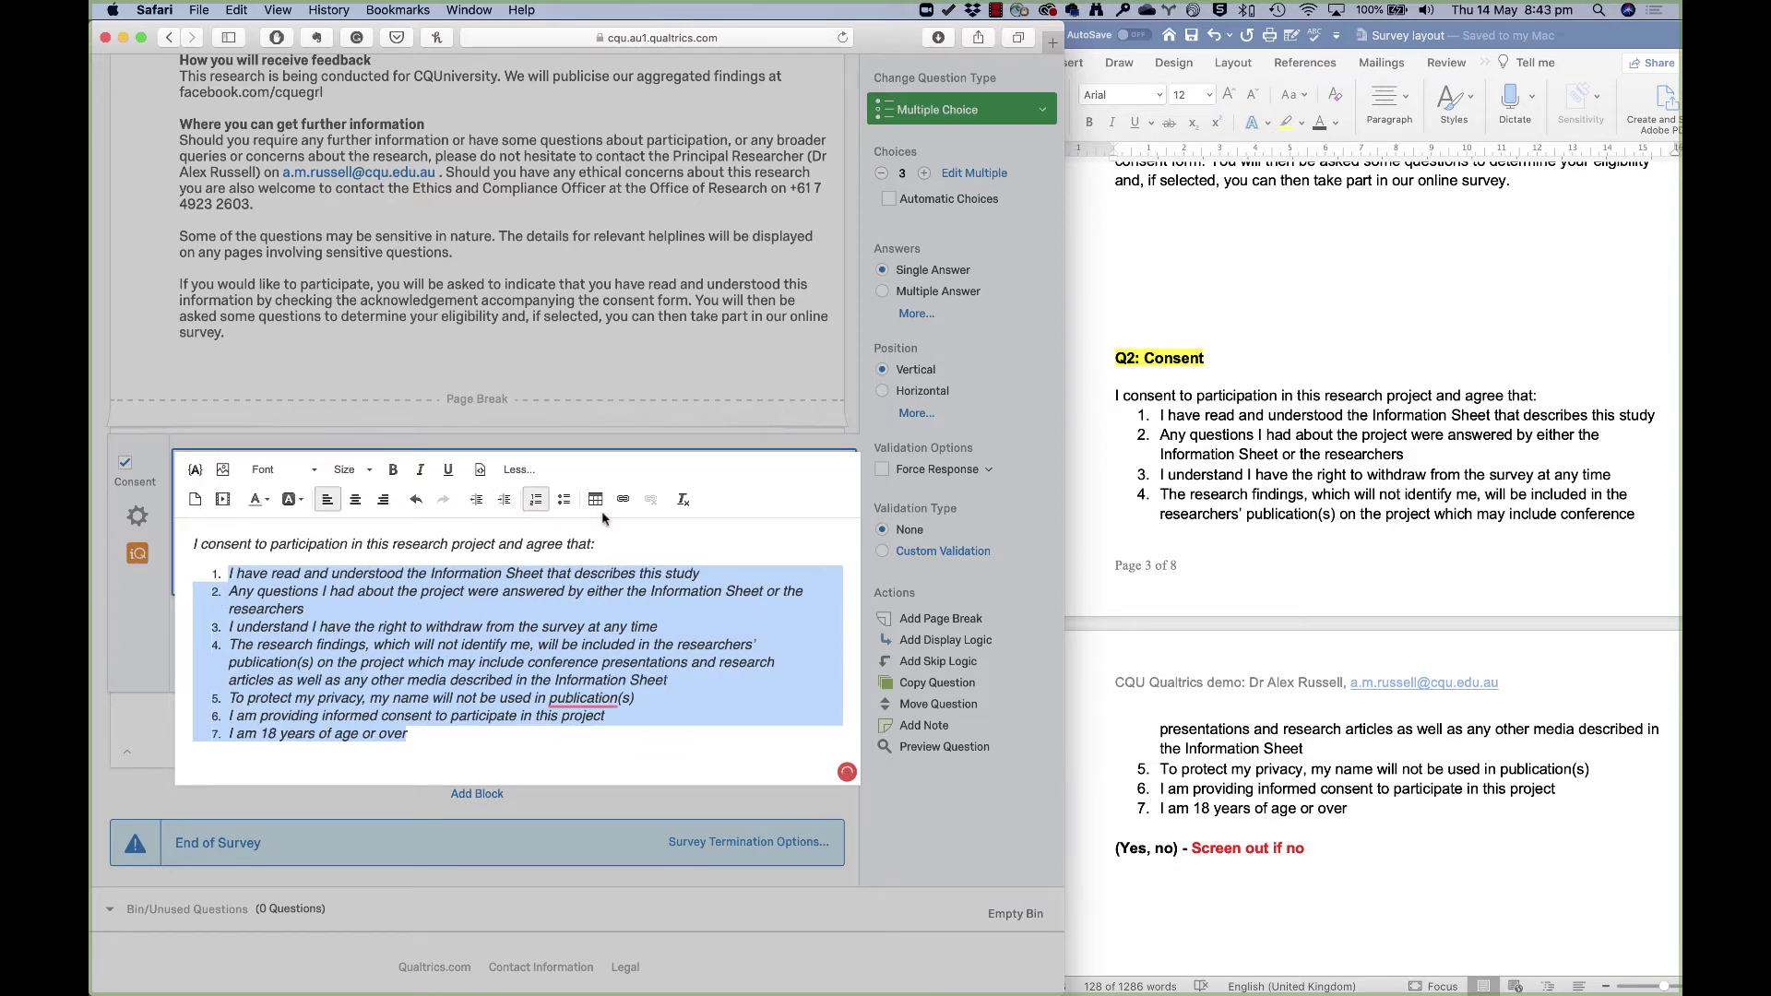
pyautogui.click(634, 440)
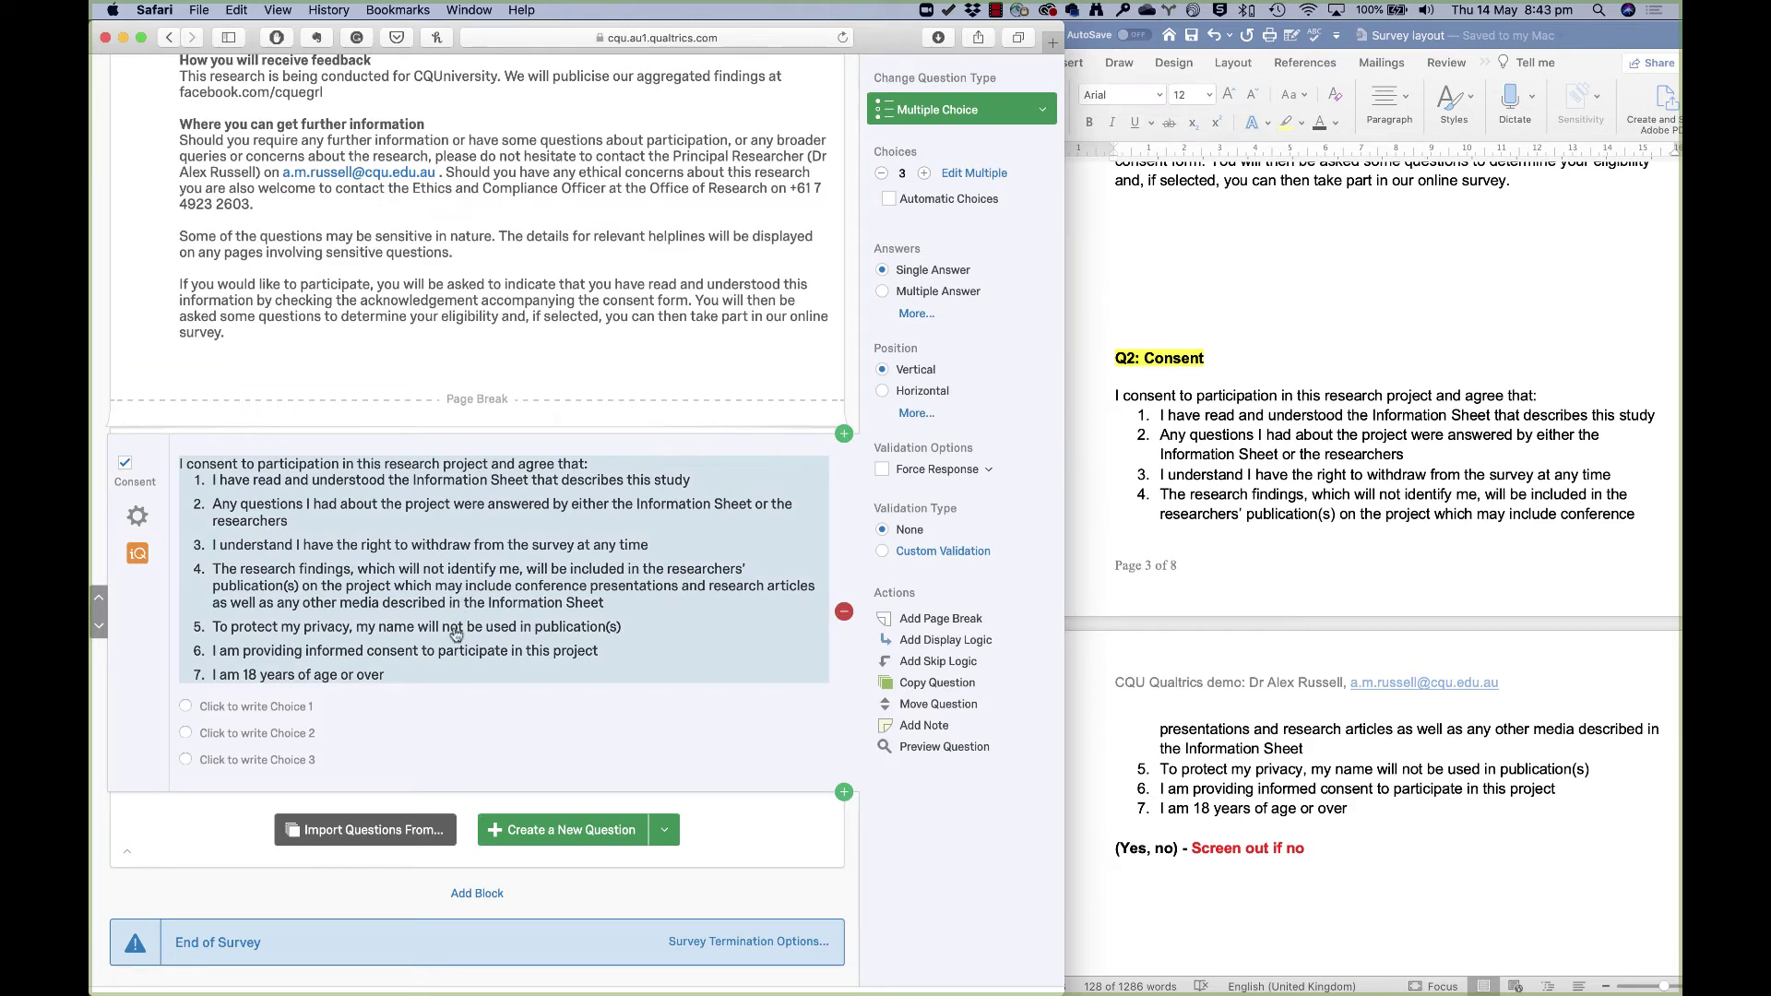
# Enter Yes as the first answer choice and remove the Maybe choice
pyautogui.scroll(-3, 1178, 835)
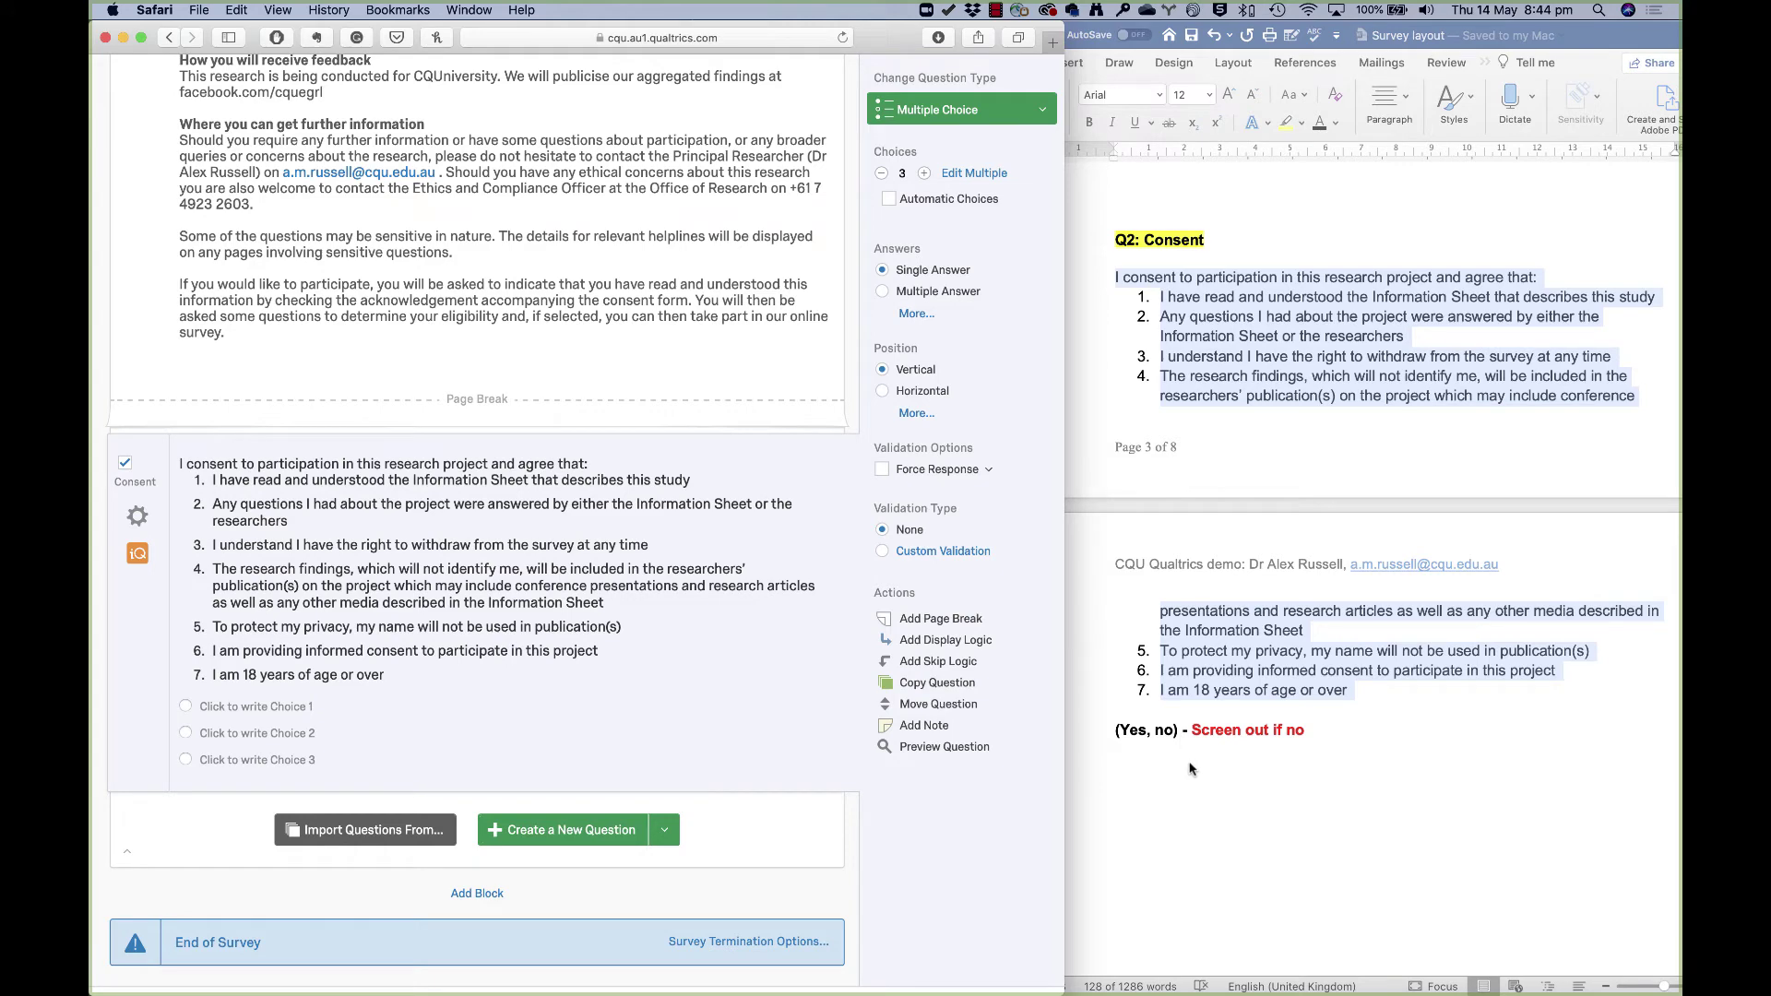
pyautogui.click(259, 708)
pyautogui.write('Yes')
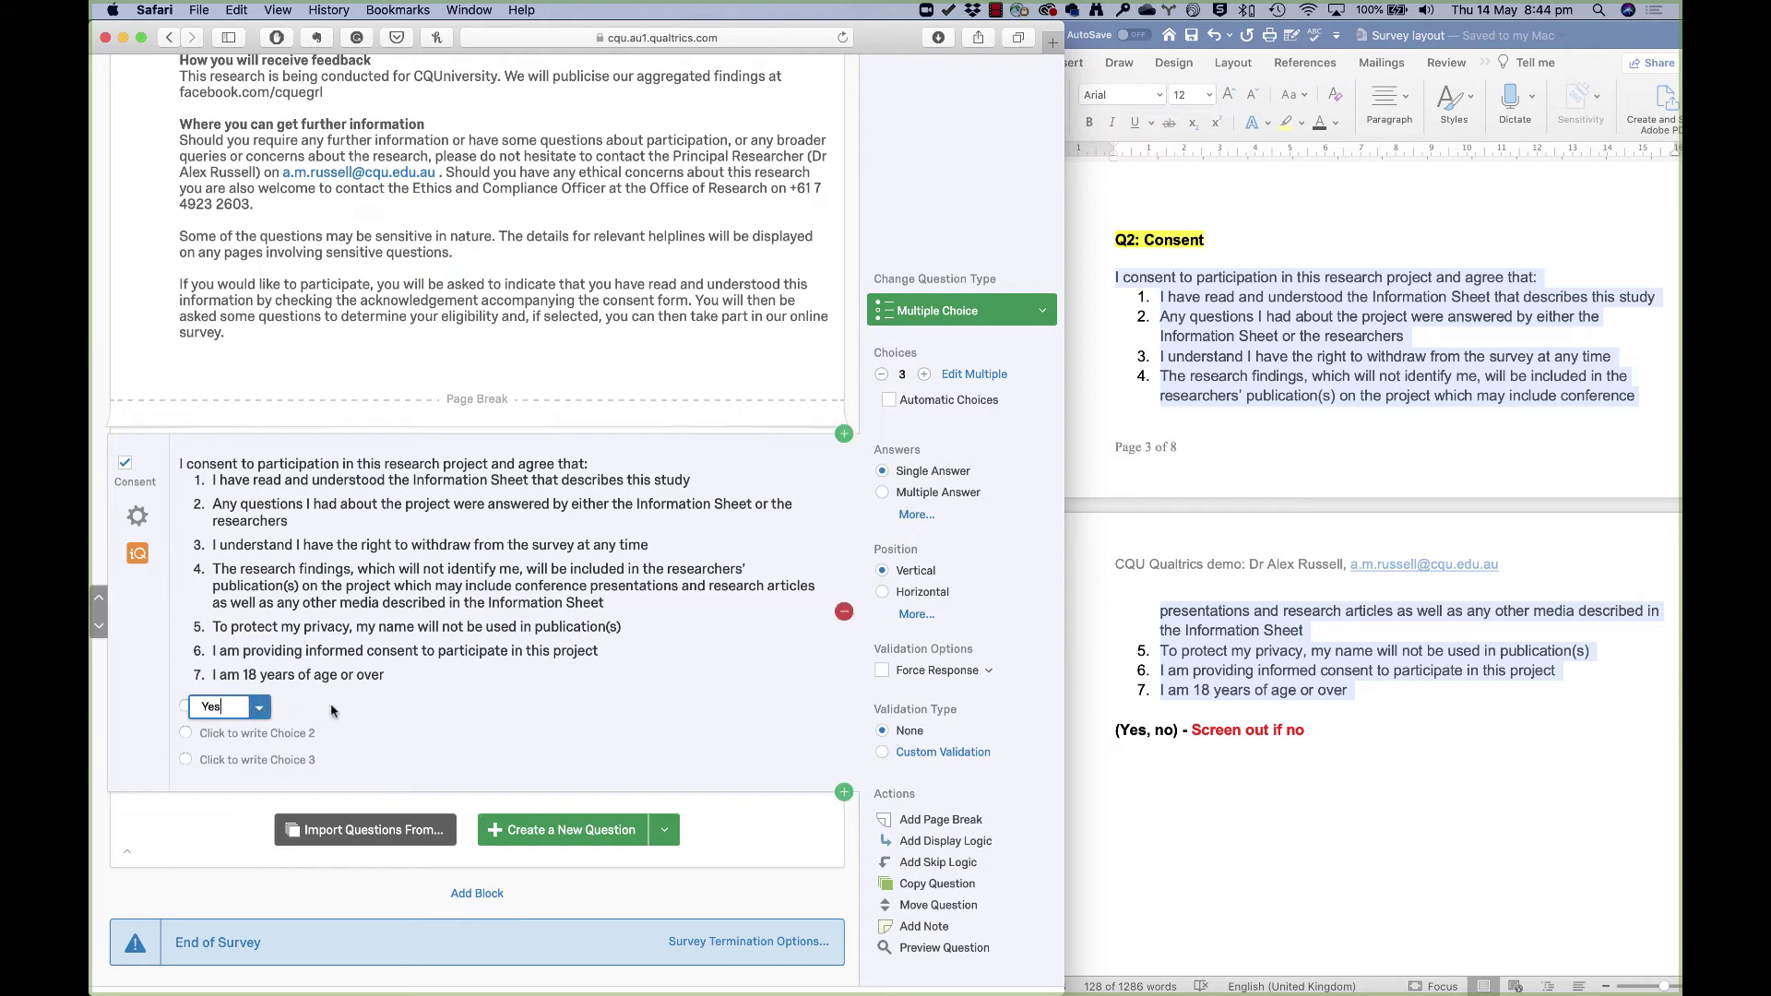
pyautogui.click(433, 731)
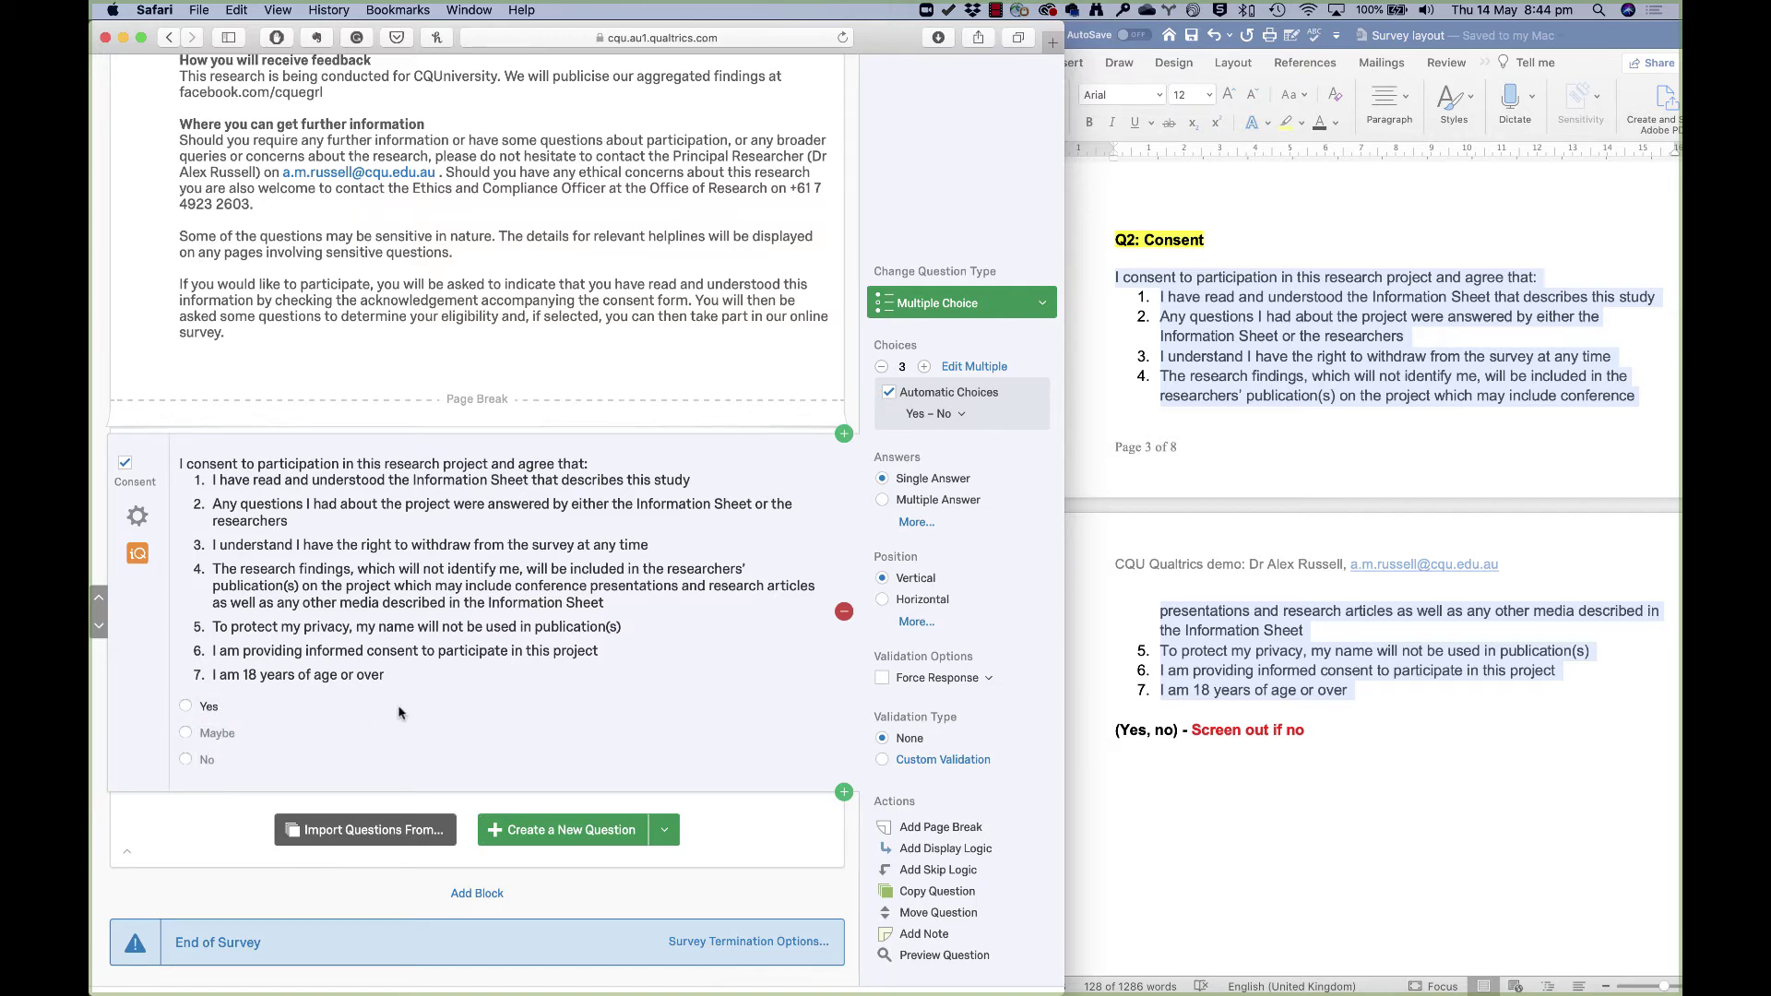
pyautogui.click(882, 367)
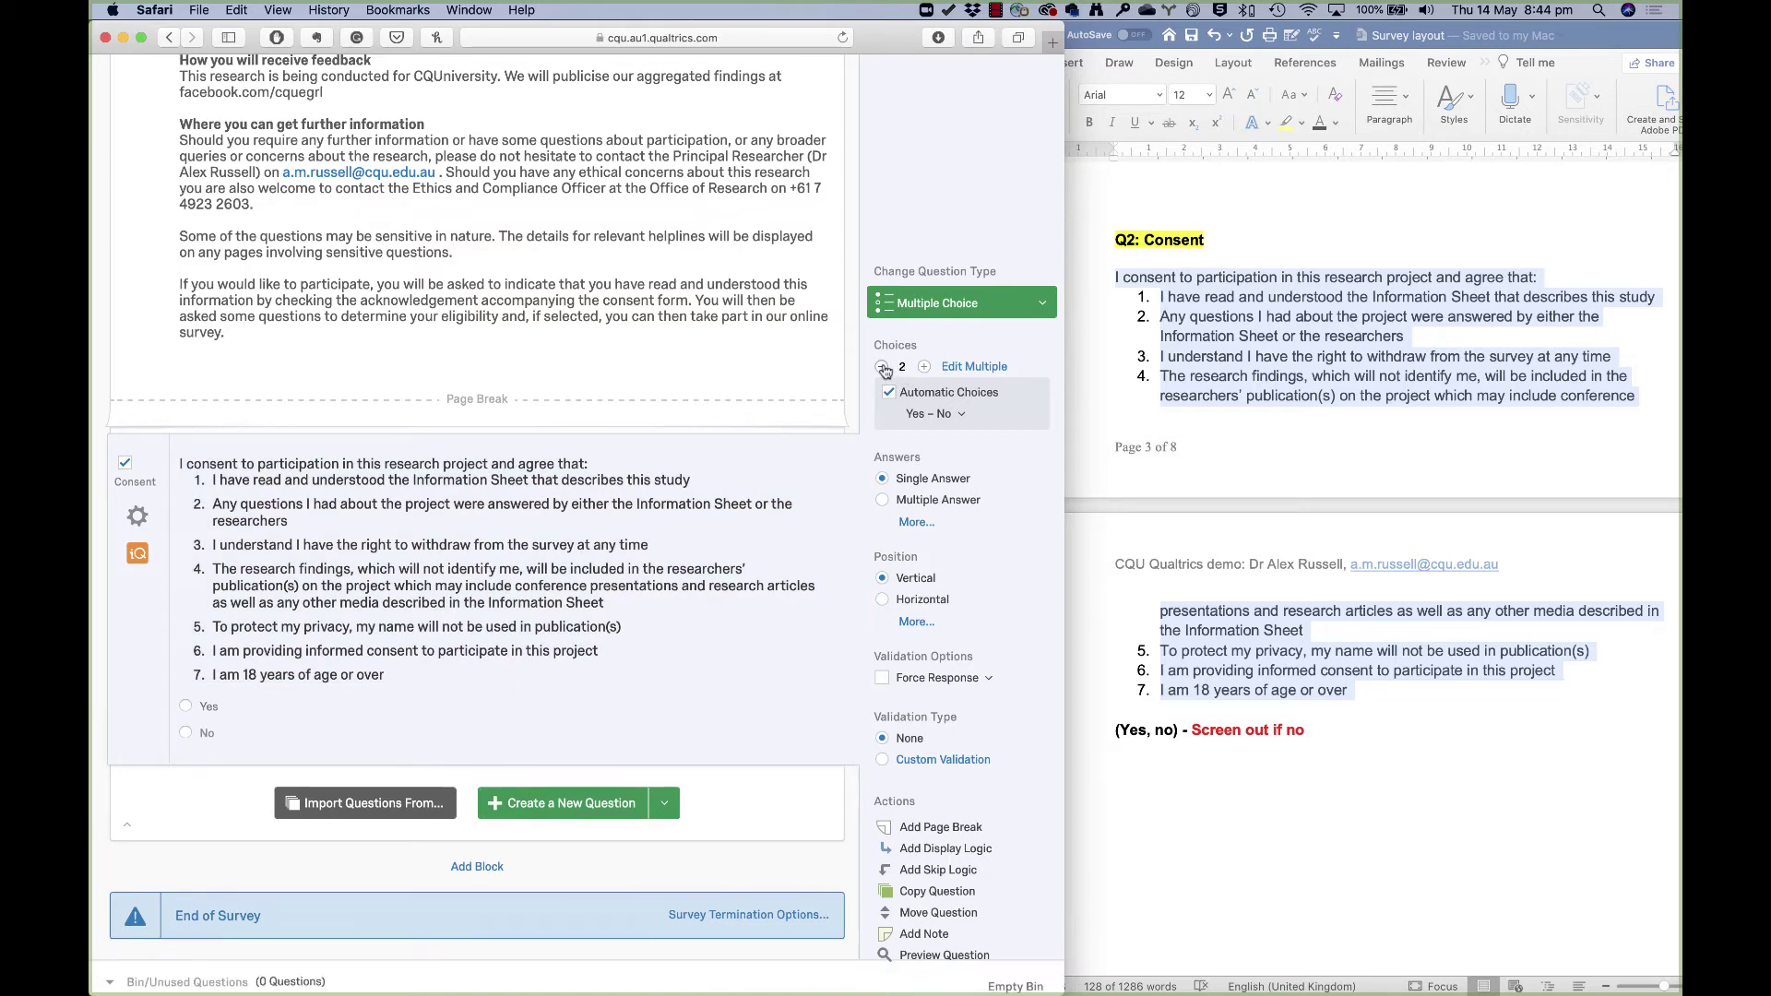
# Reword the two choices to 'Yes, I consent' and 'No, I do NOT consent'
pyautogui.click(211, 707)
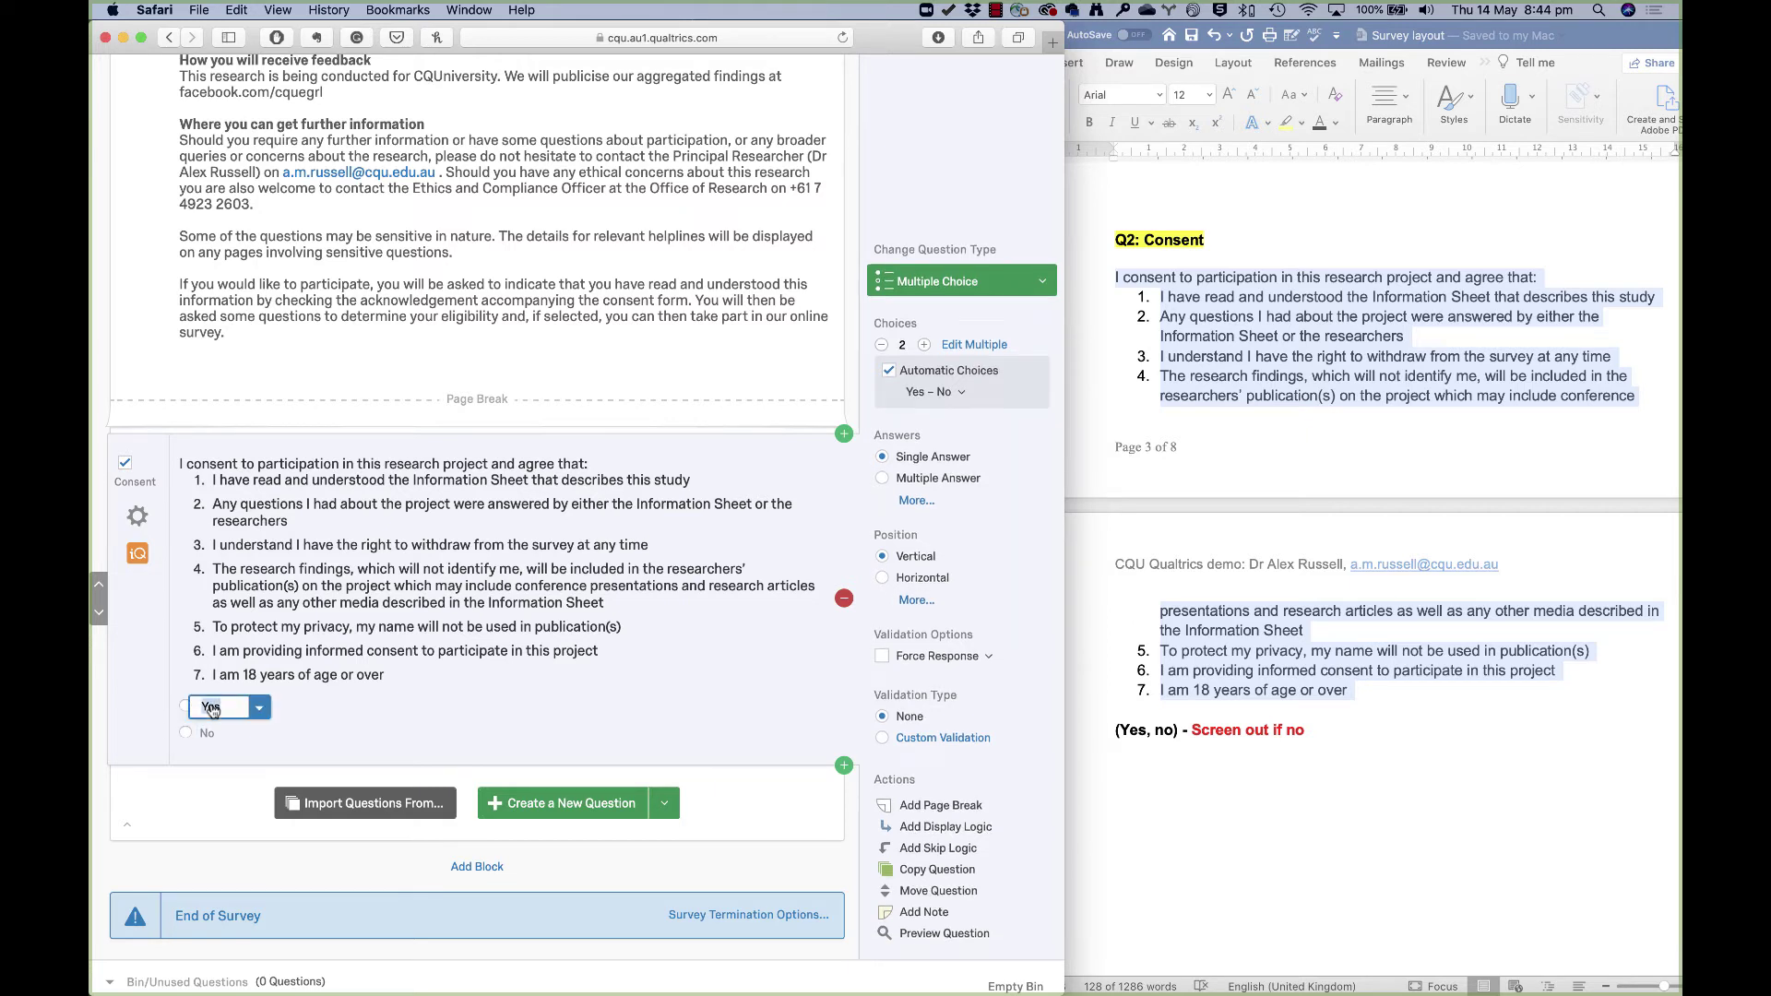
pyautogui.write('Yes, I consent')
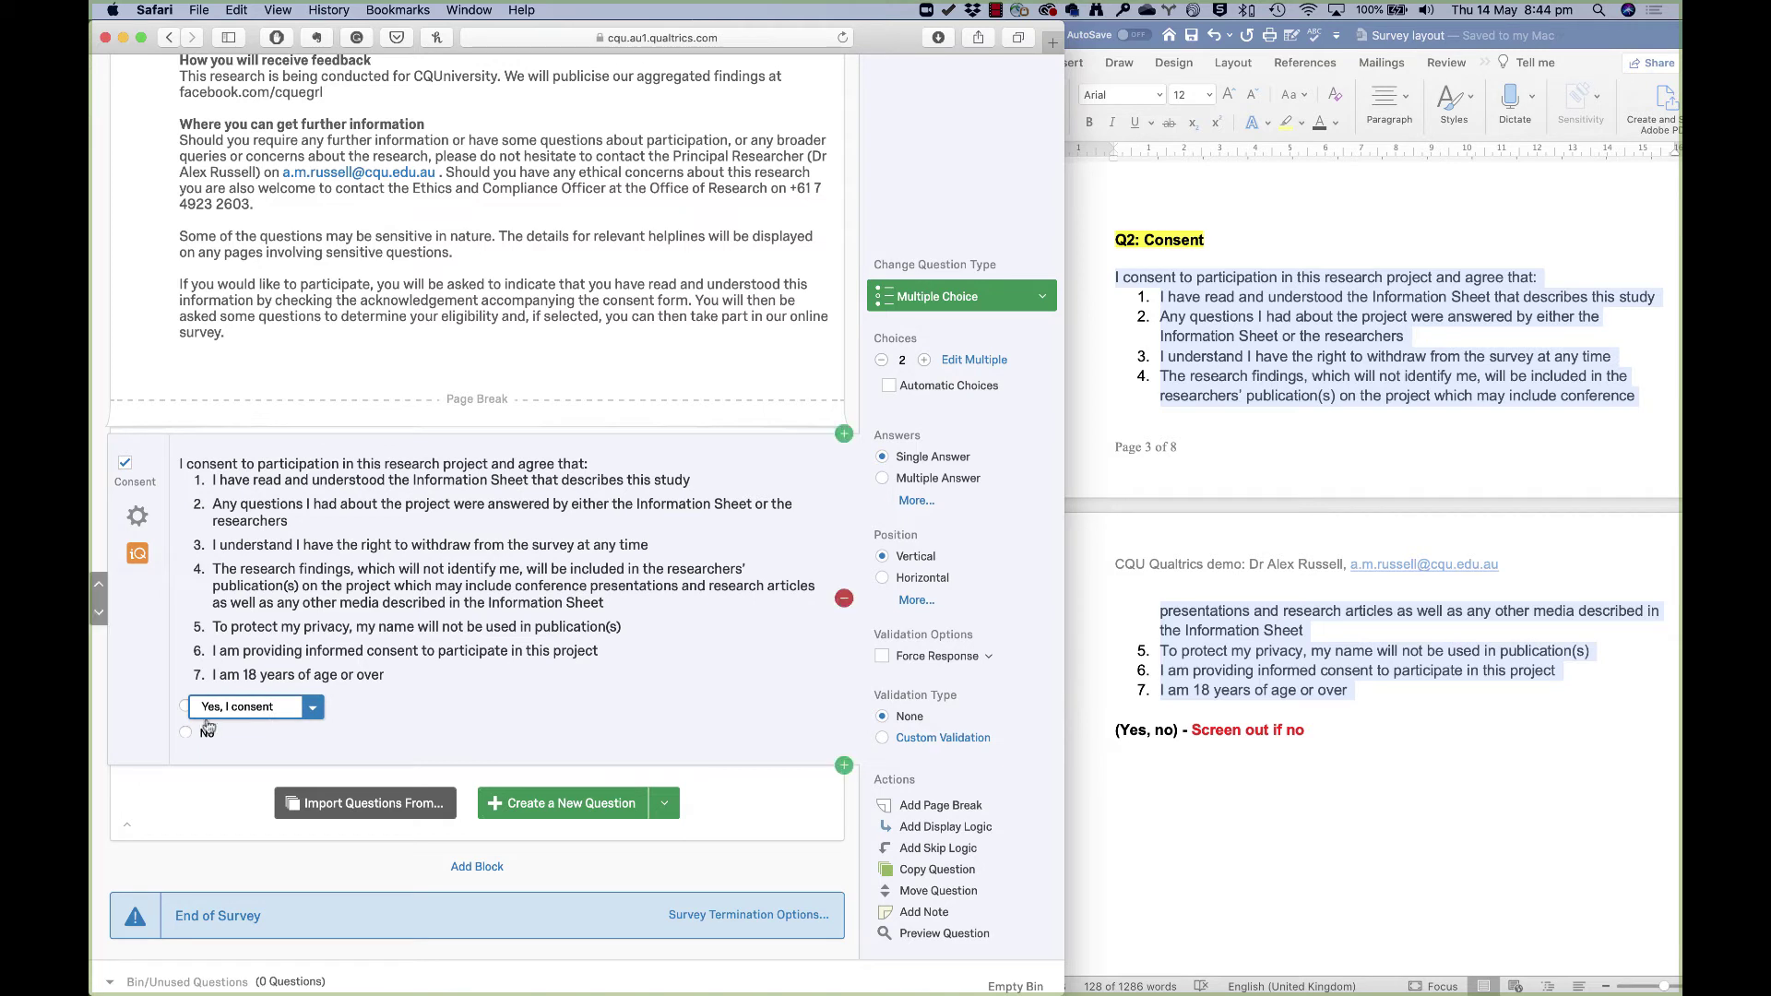
pyautogui.click(208, 732)
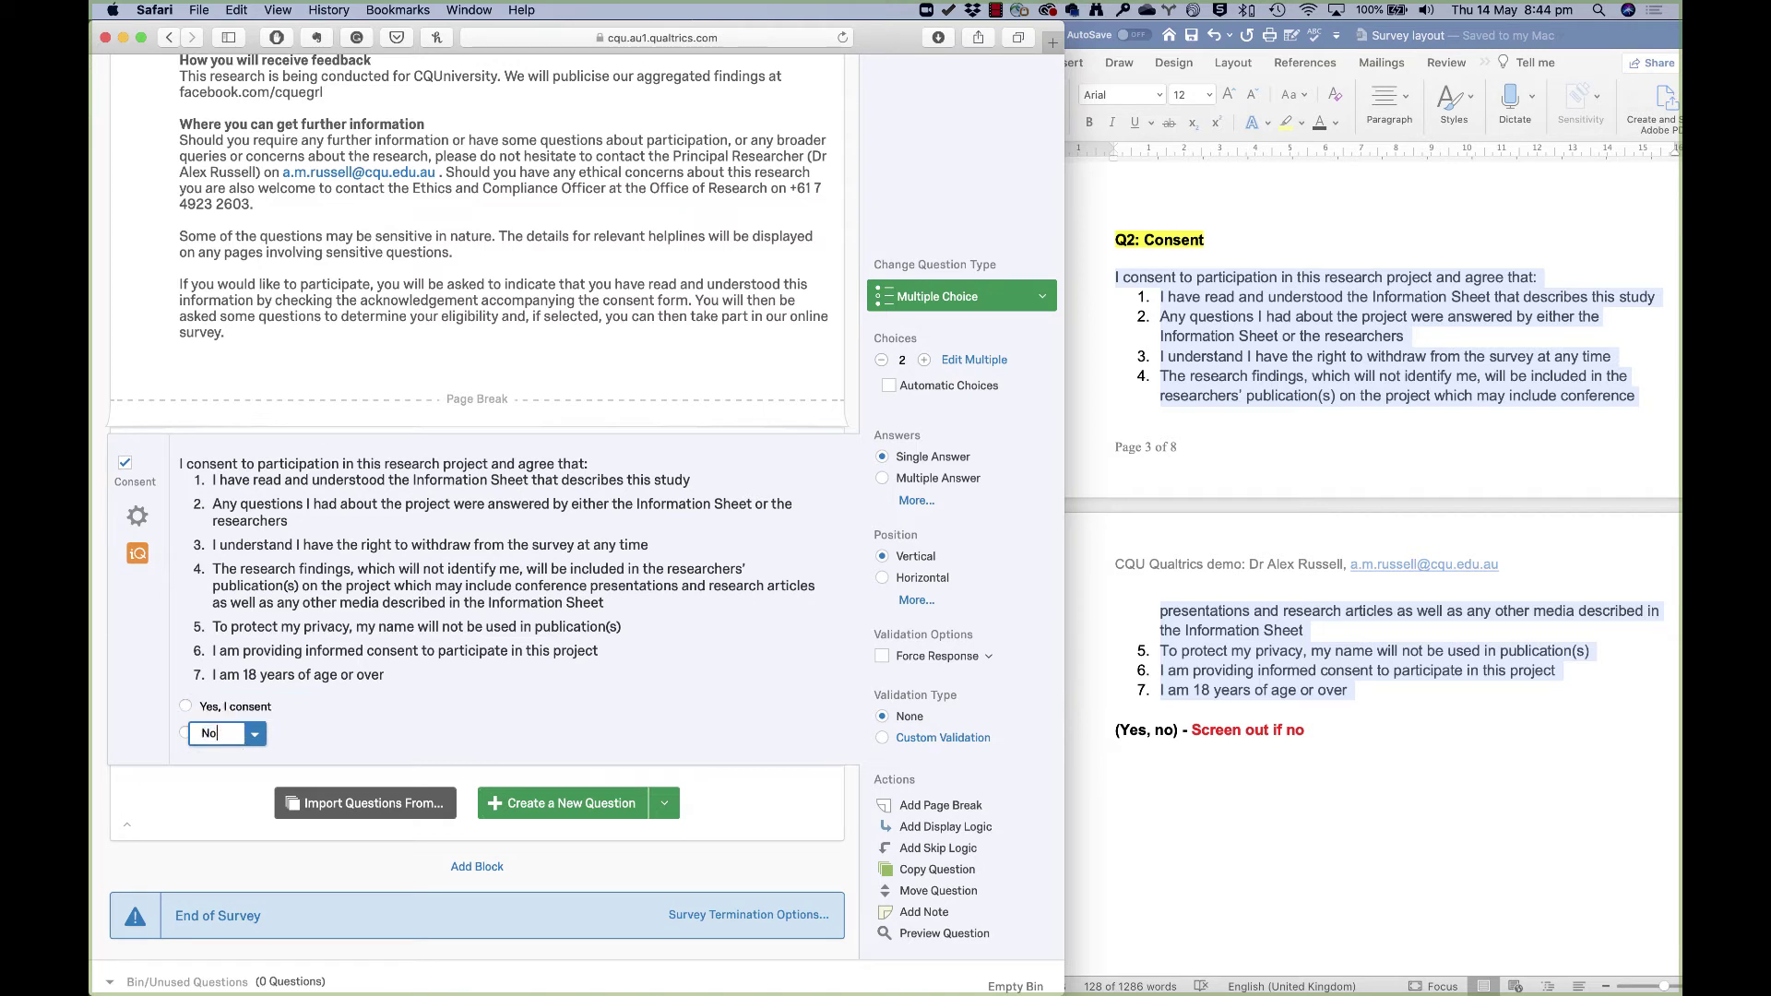
pyautogui.write(', I do NOT consen')
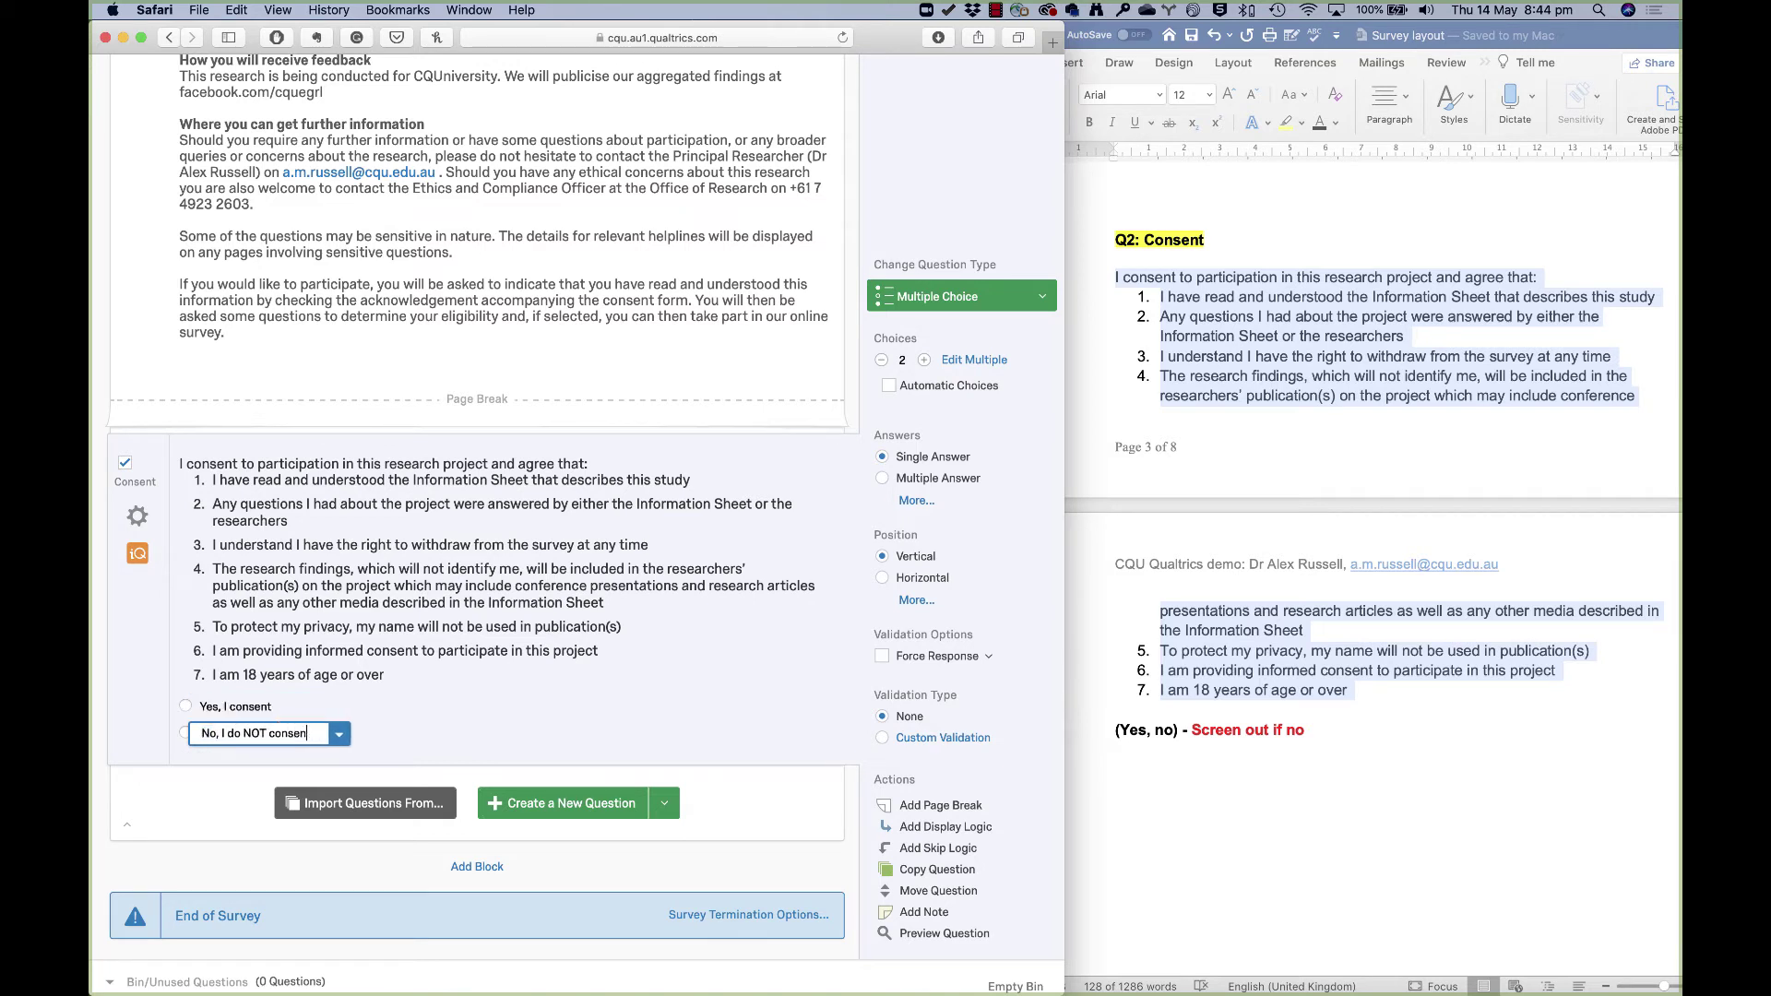
pyautogui.write('t')
# Confirm the 'No, I do NOT consent' wording and turn on Force Response for the Consent question
pyautogui.click(469, 732)
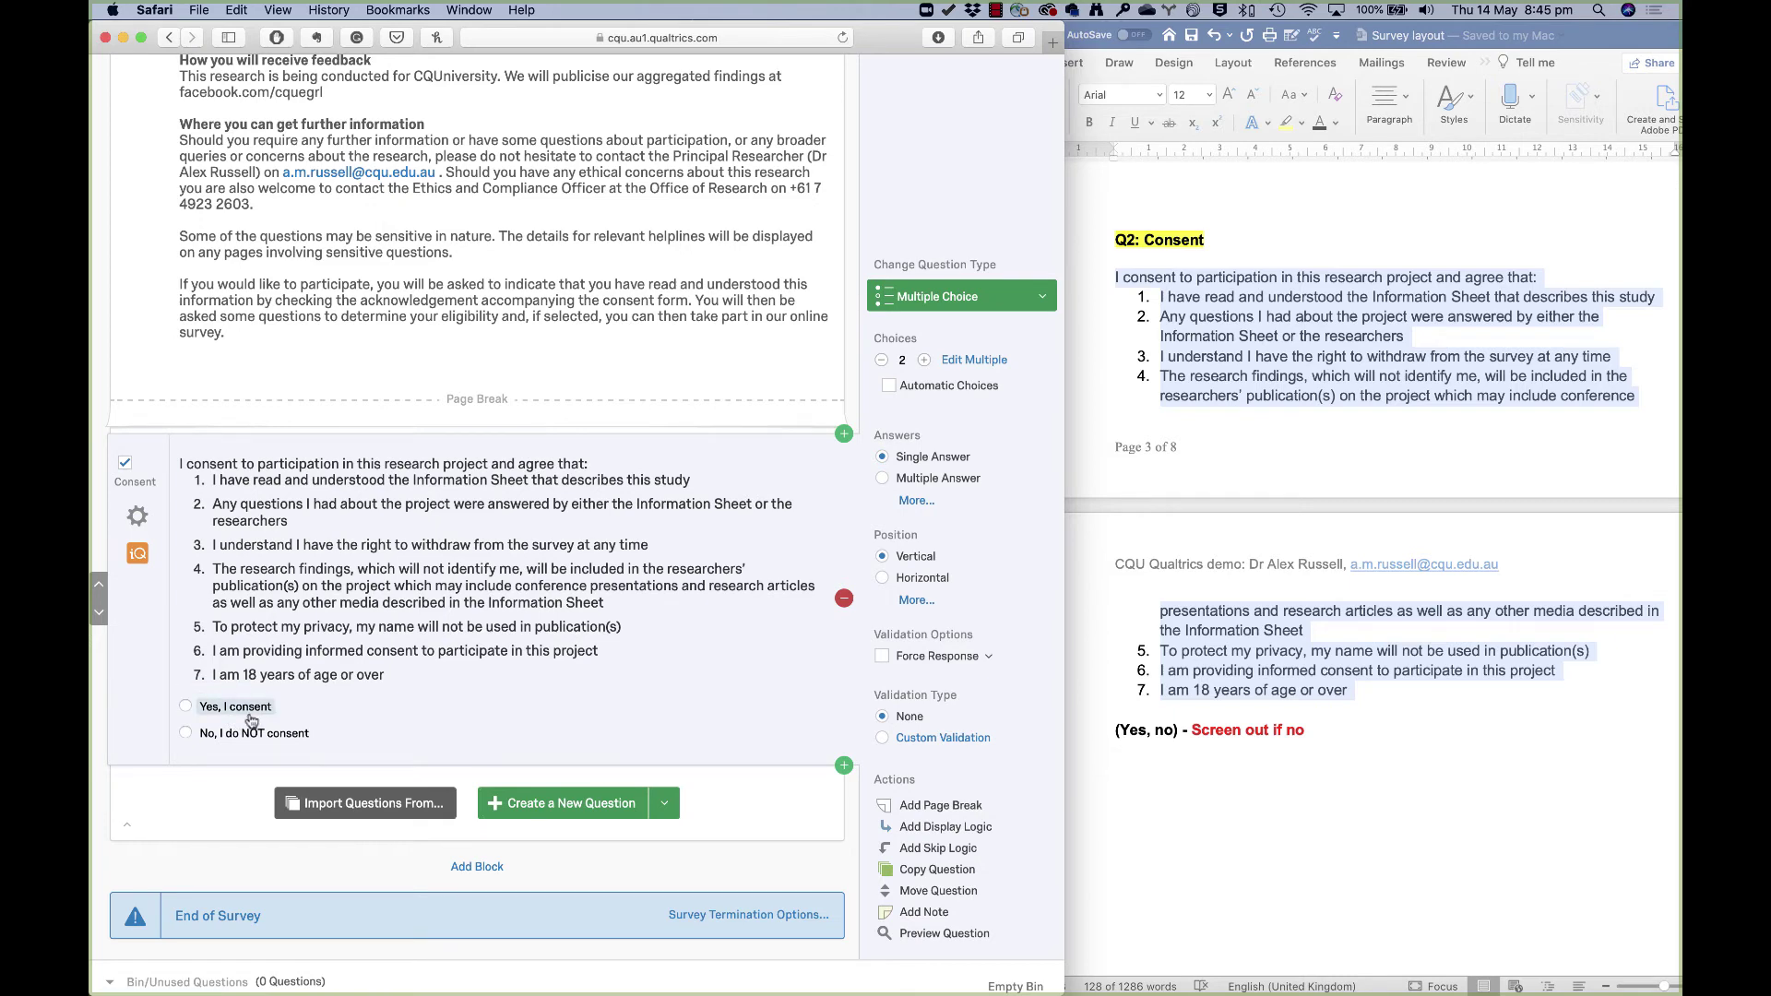
pyautogui.click(882, 658)
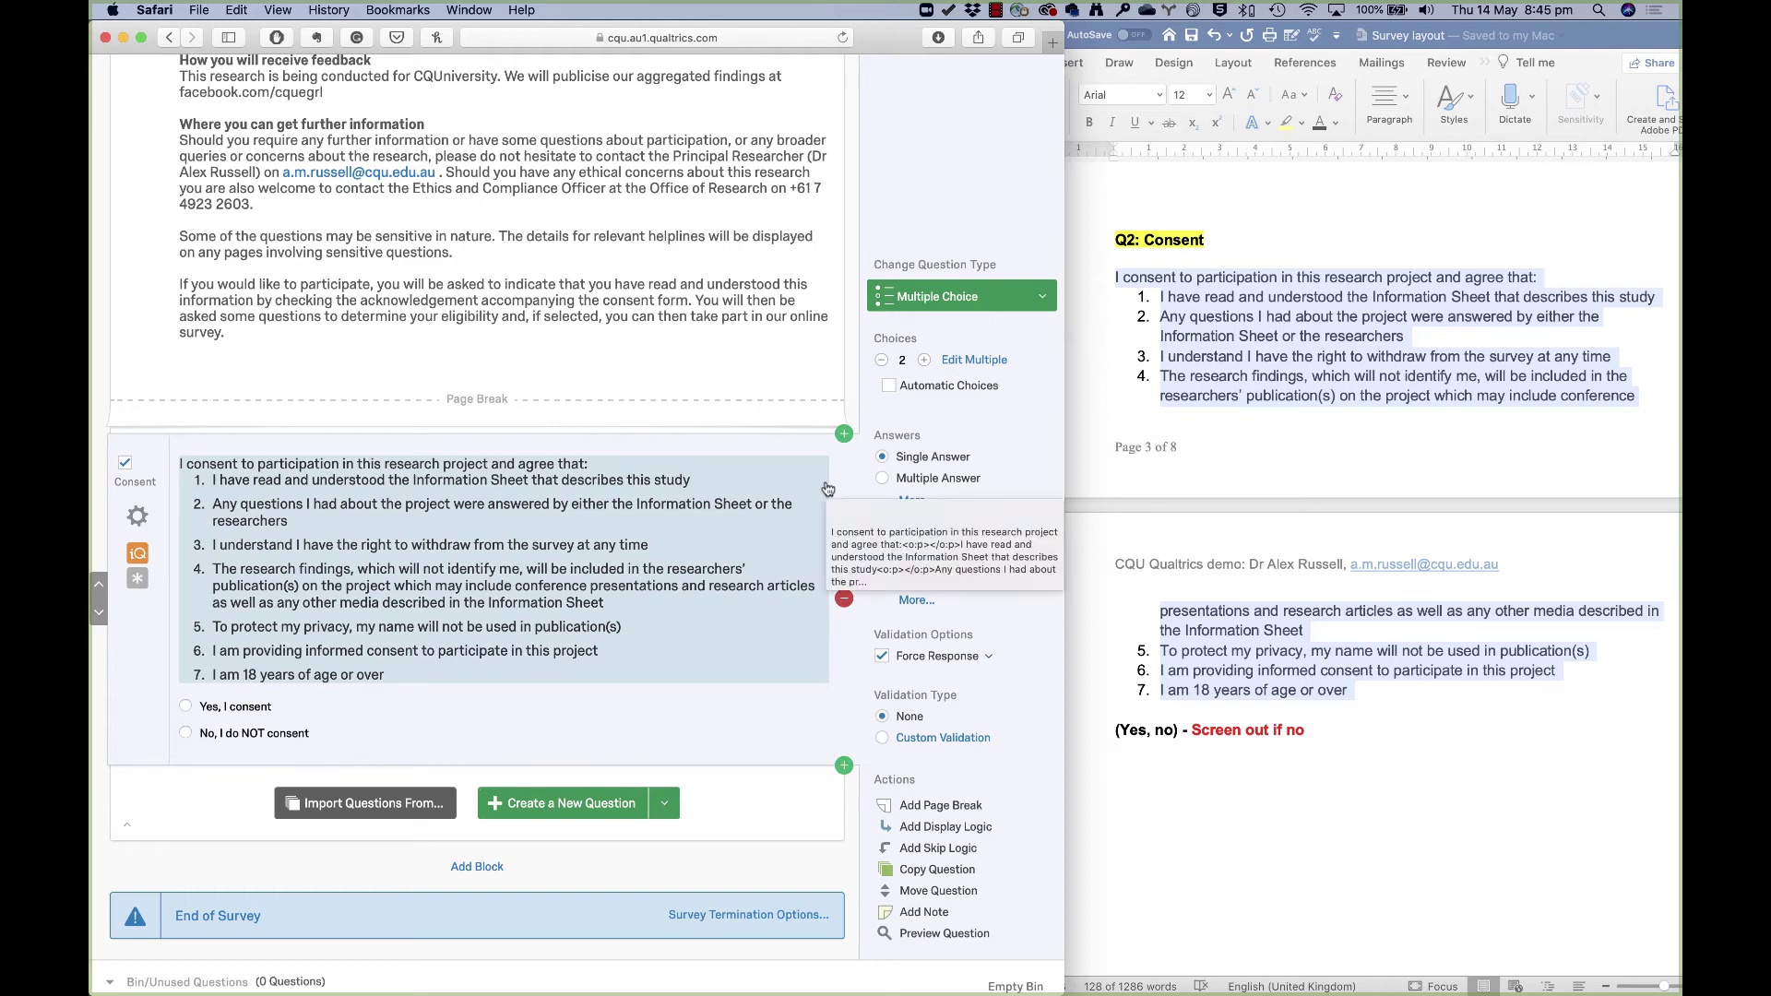
pyautogui.scroll(6, 827, 489)
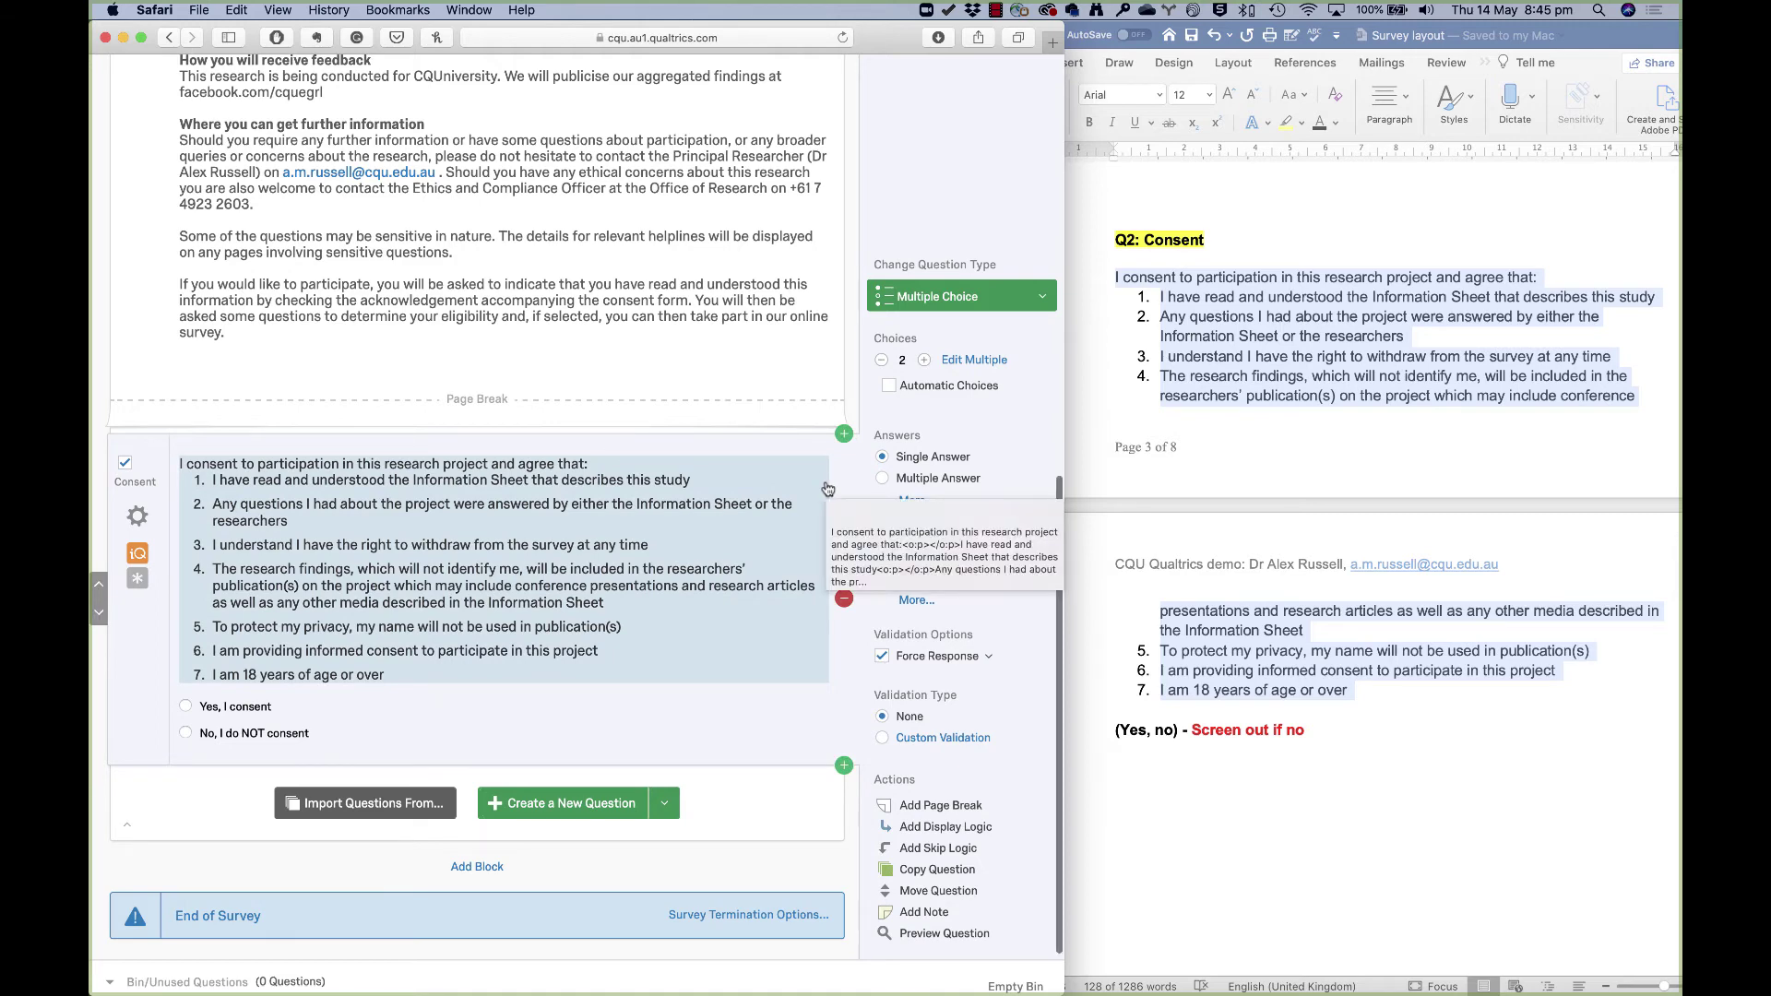
pyautogui.scroll(5, 828, 489)
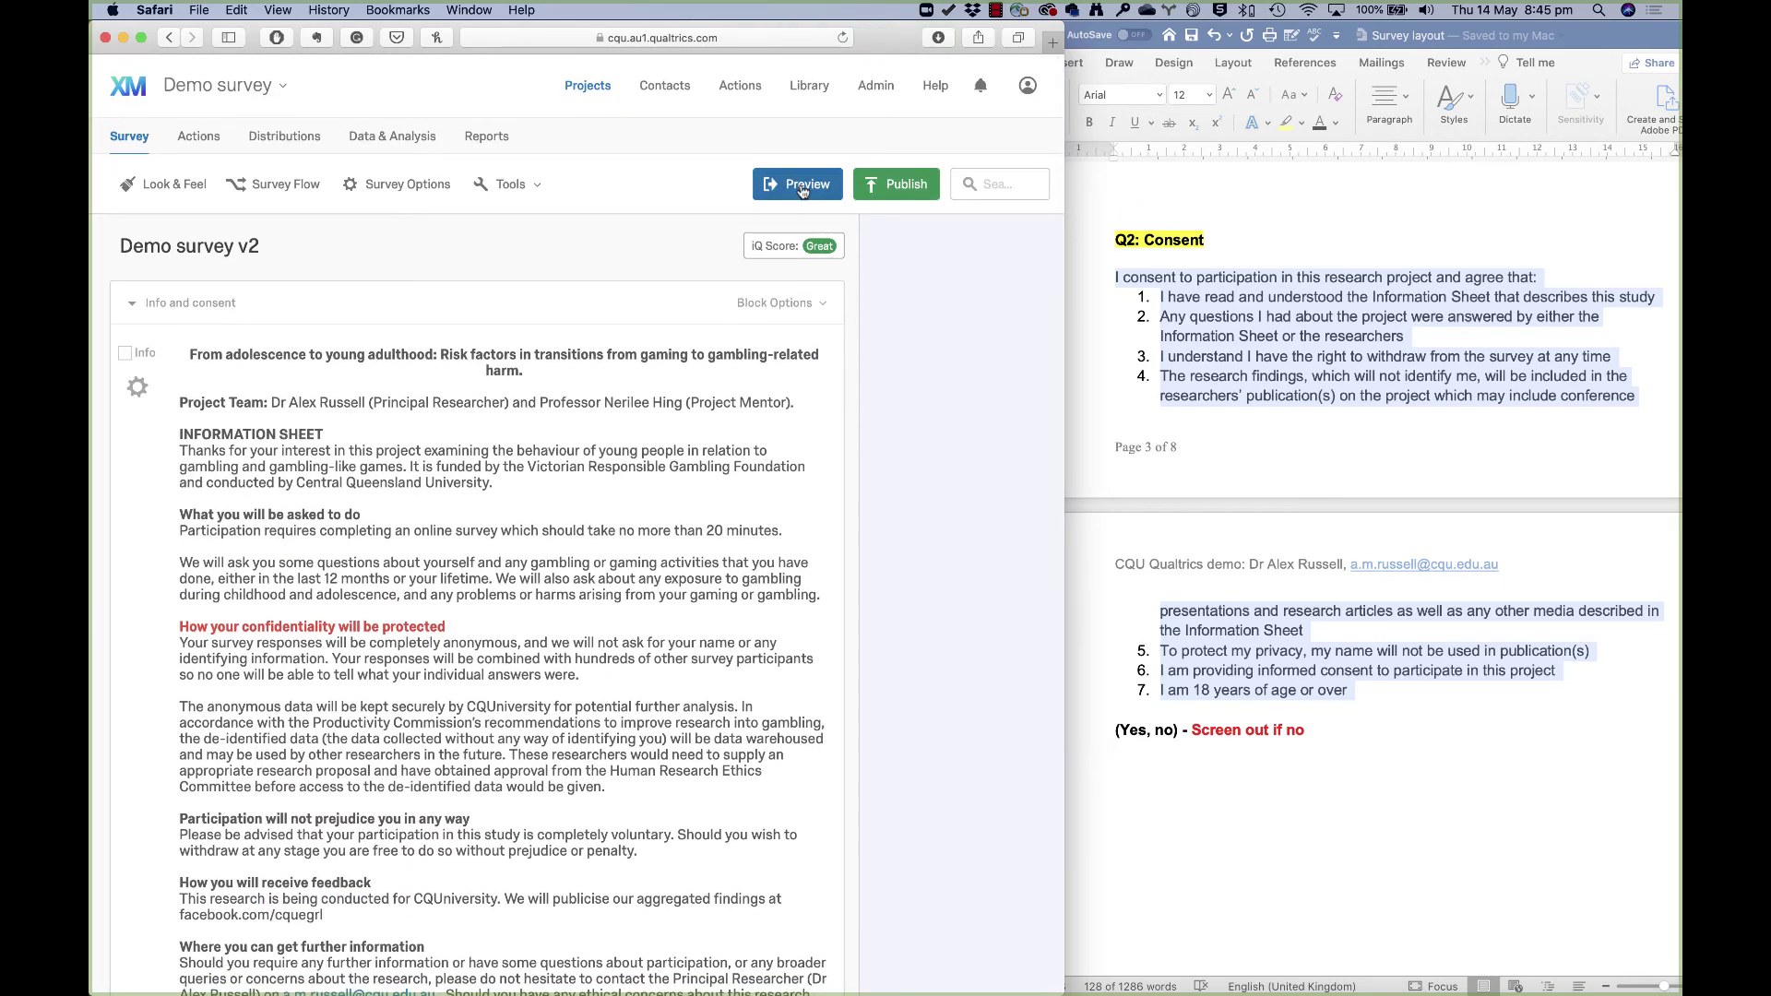
# Preview the survey full-screen, scroll through the information sheet and advance to the Consent page
pyautogui.click(802, 187)
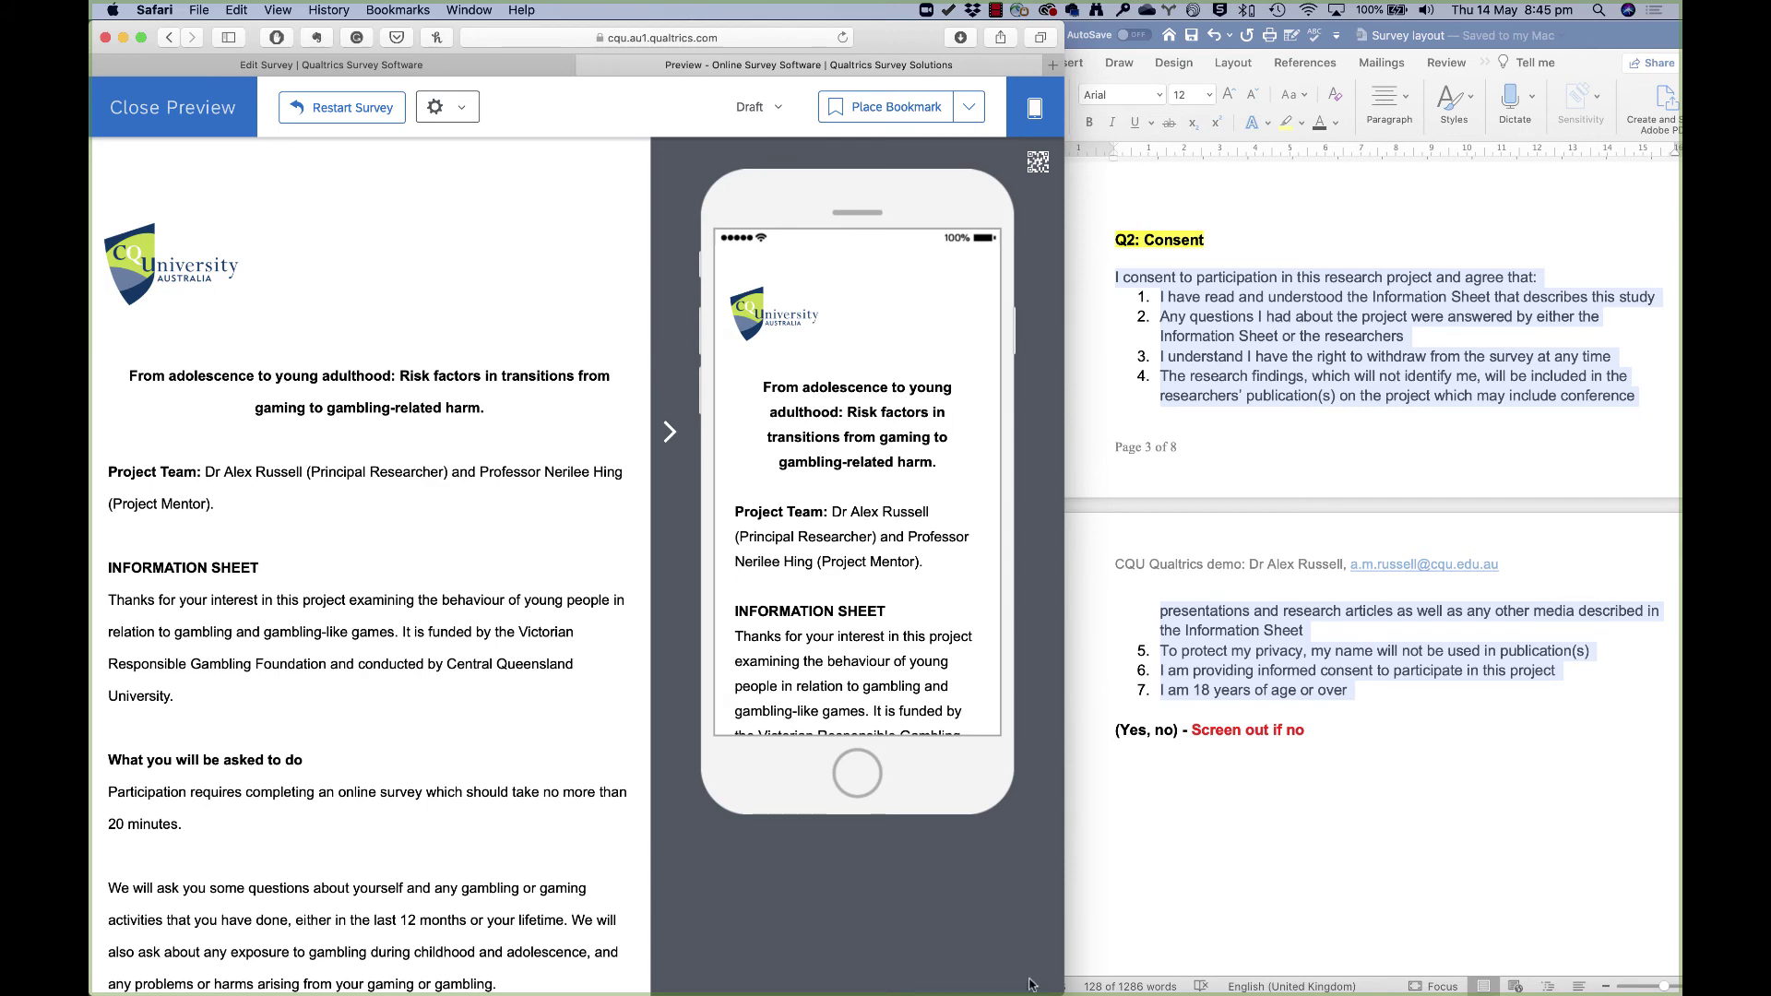
pyautogui.hotkey('ctrl', 'alt', 'Return')
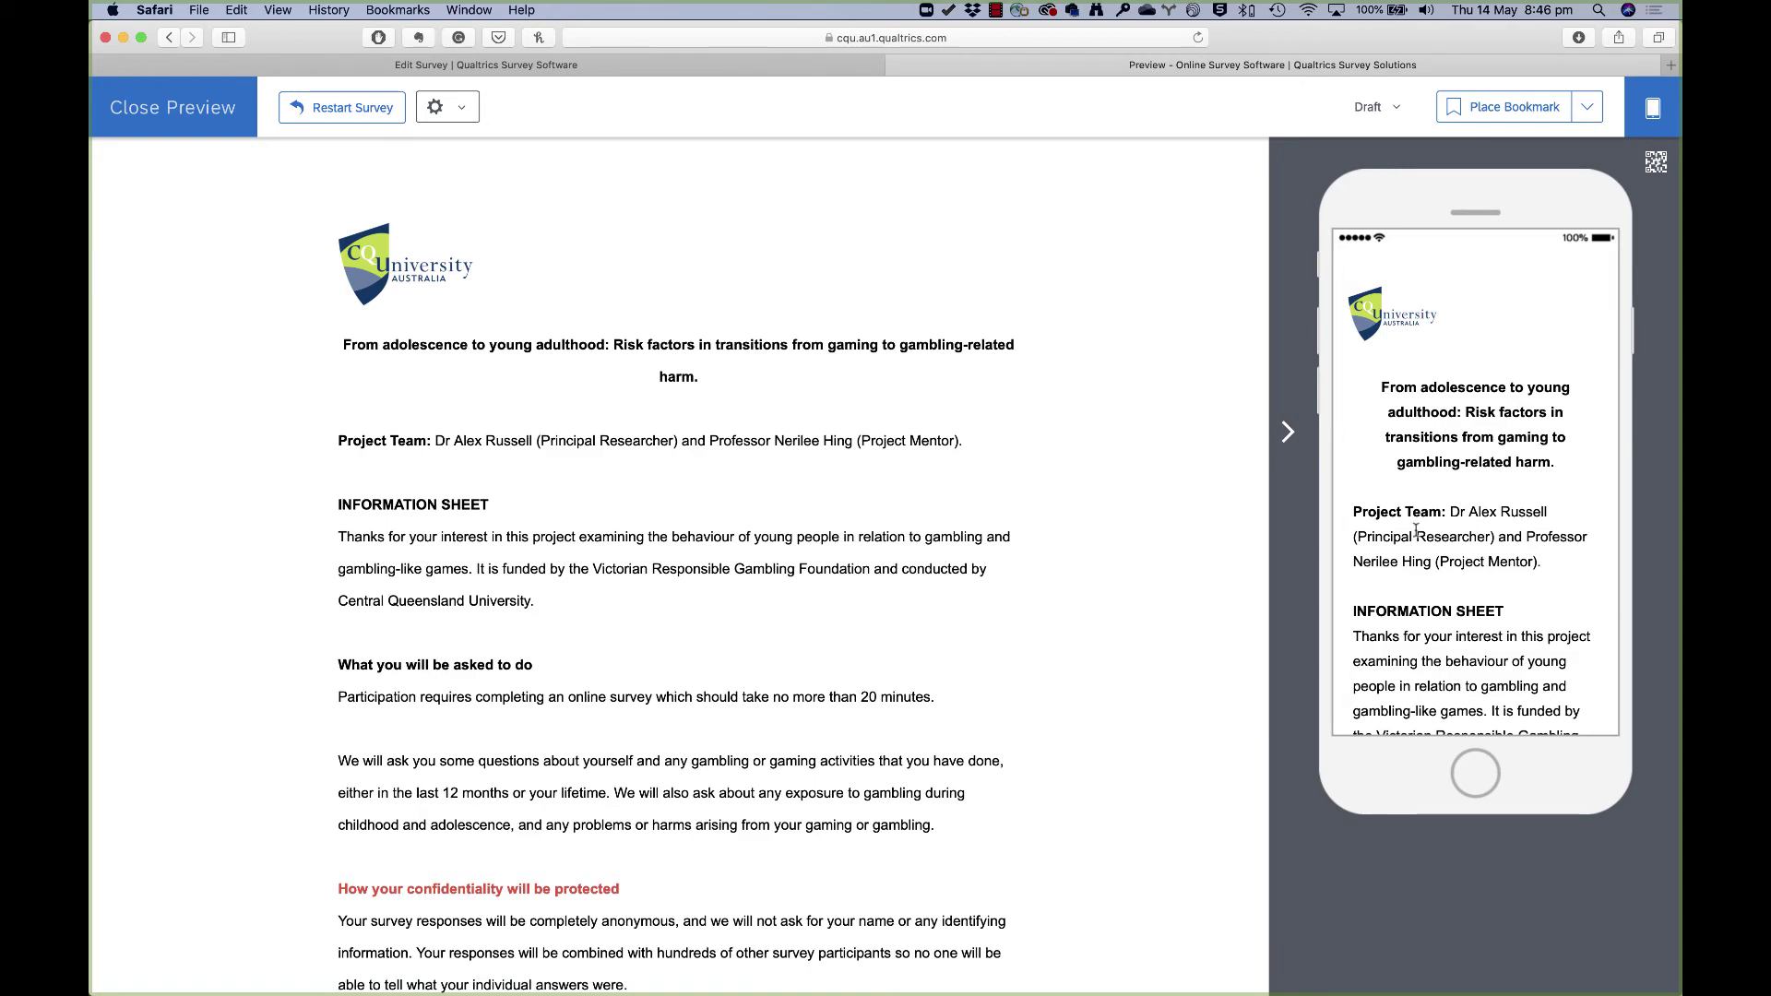
pyautogui.scroll(-15, 878, 614)
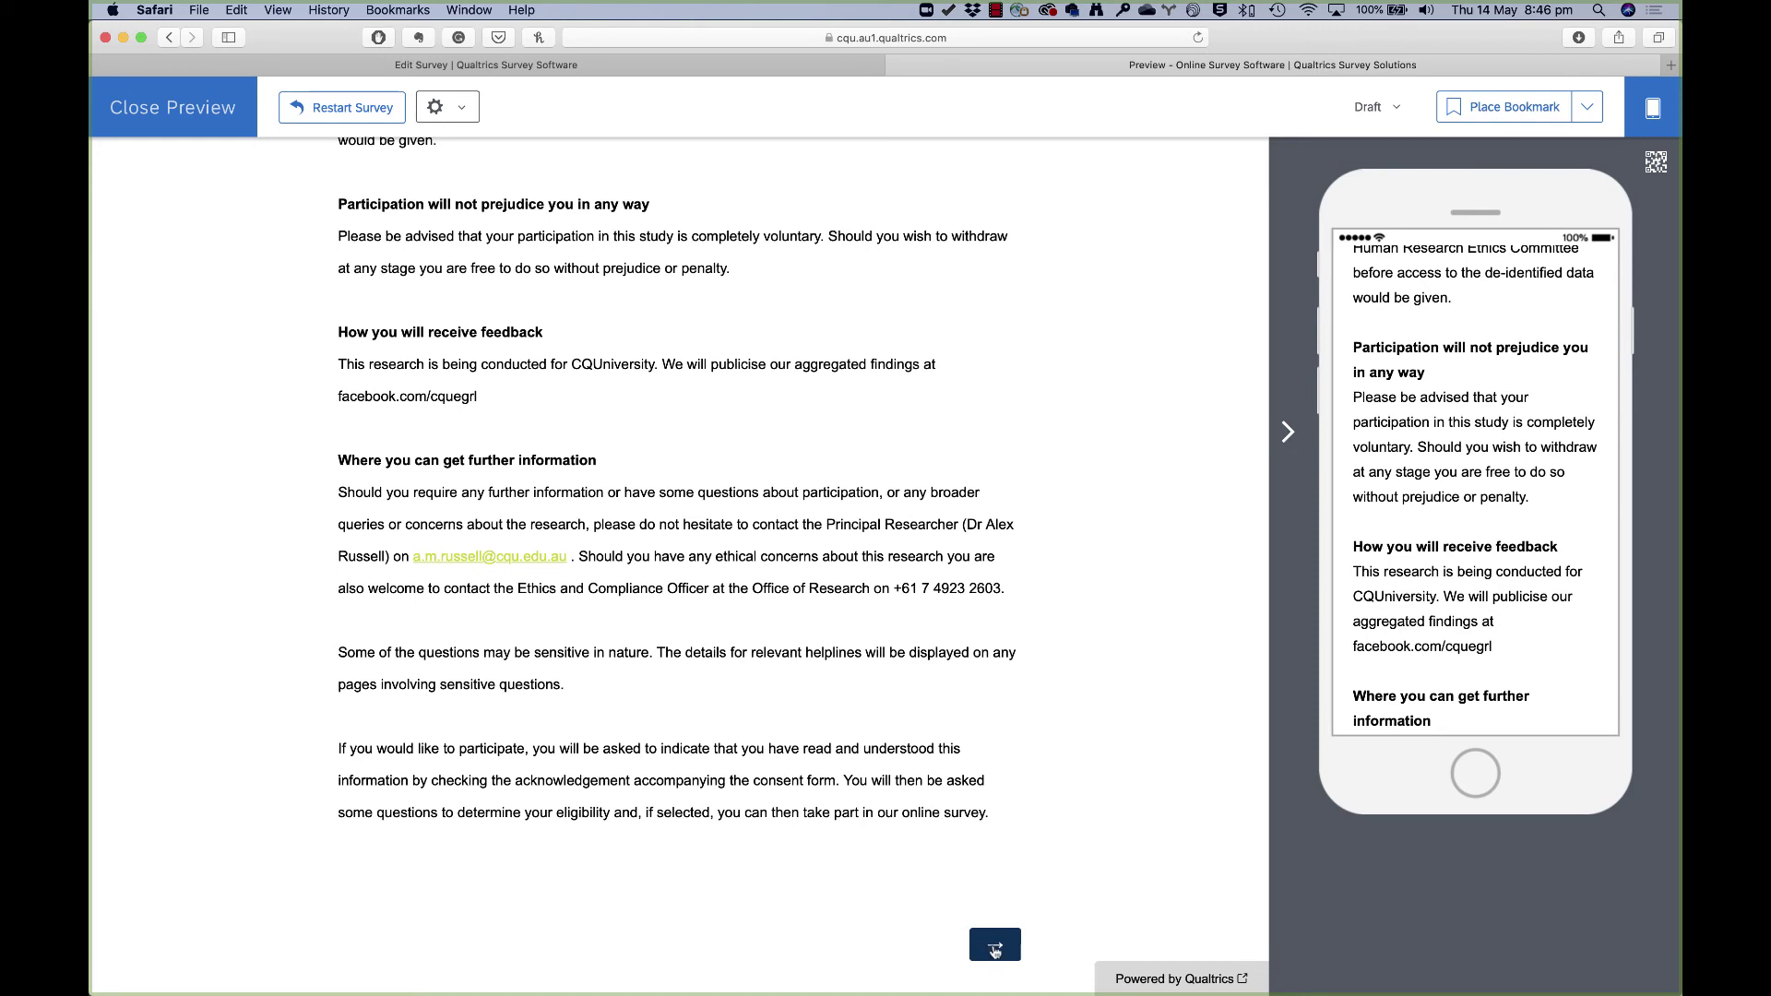
pyautogui.click(991, 942)
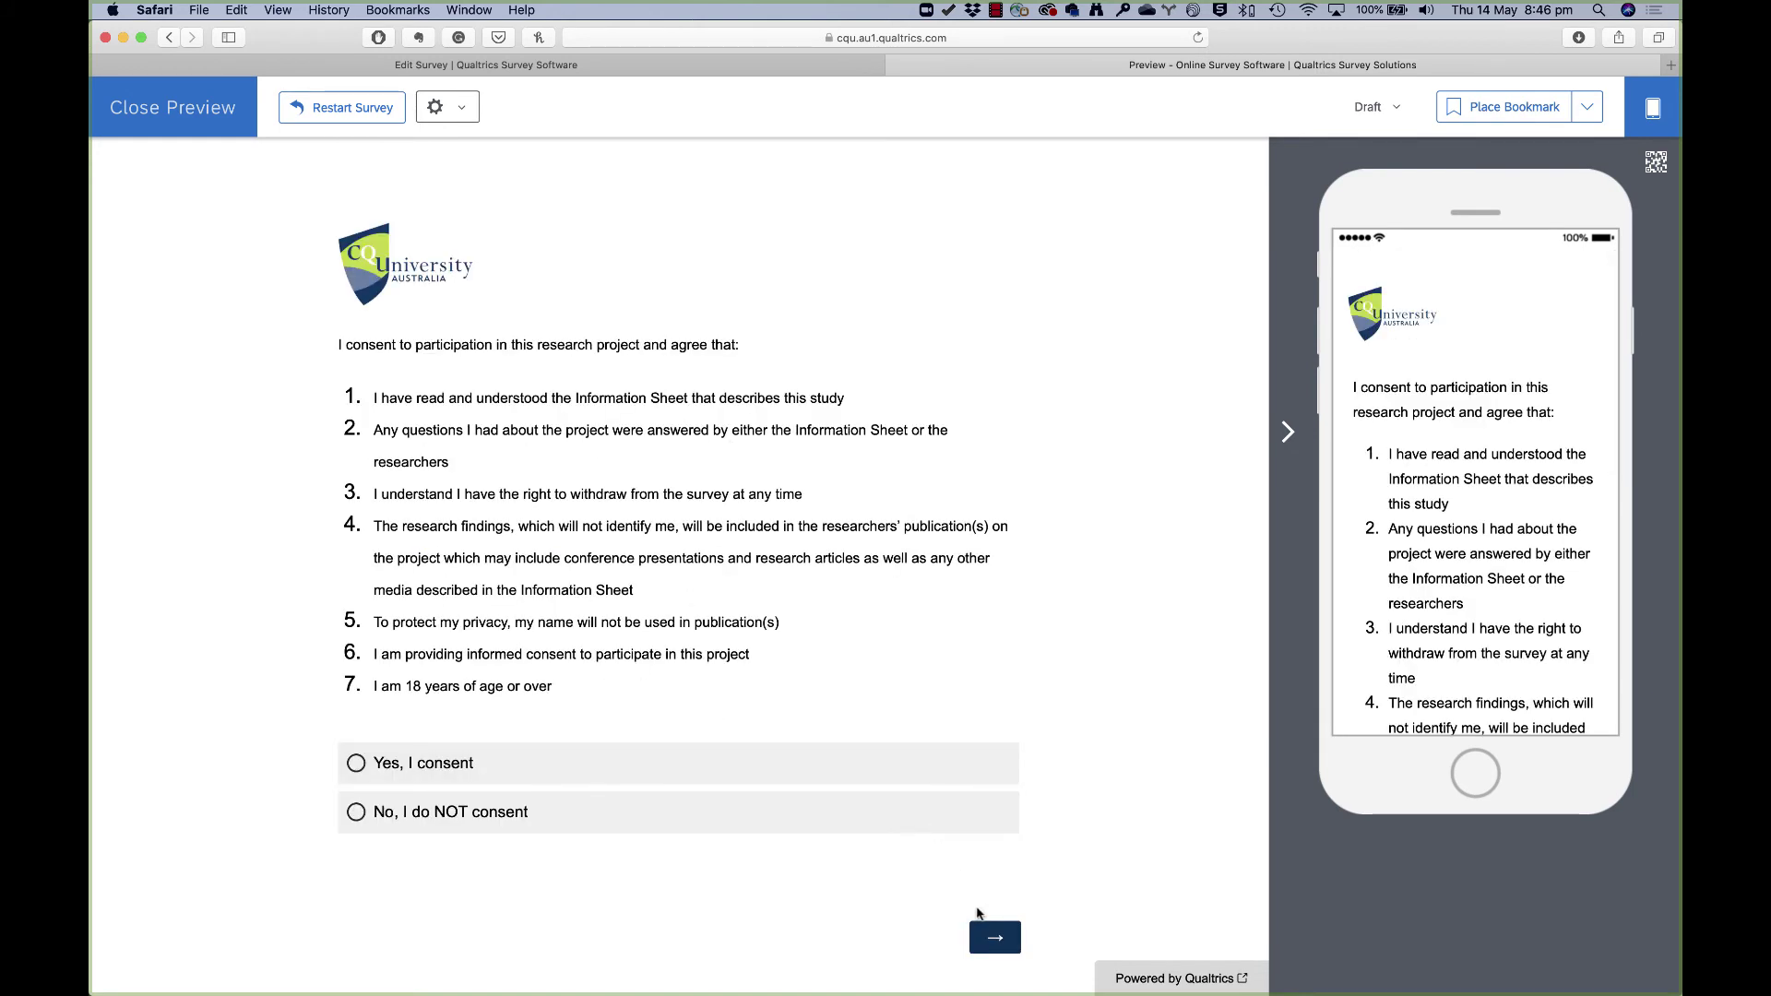
# Trigger the 'Please answer this question.' warning, then answer 'Yes, I consent' and submit
pyautogui.click(996, 937)
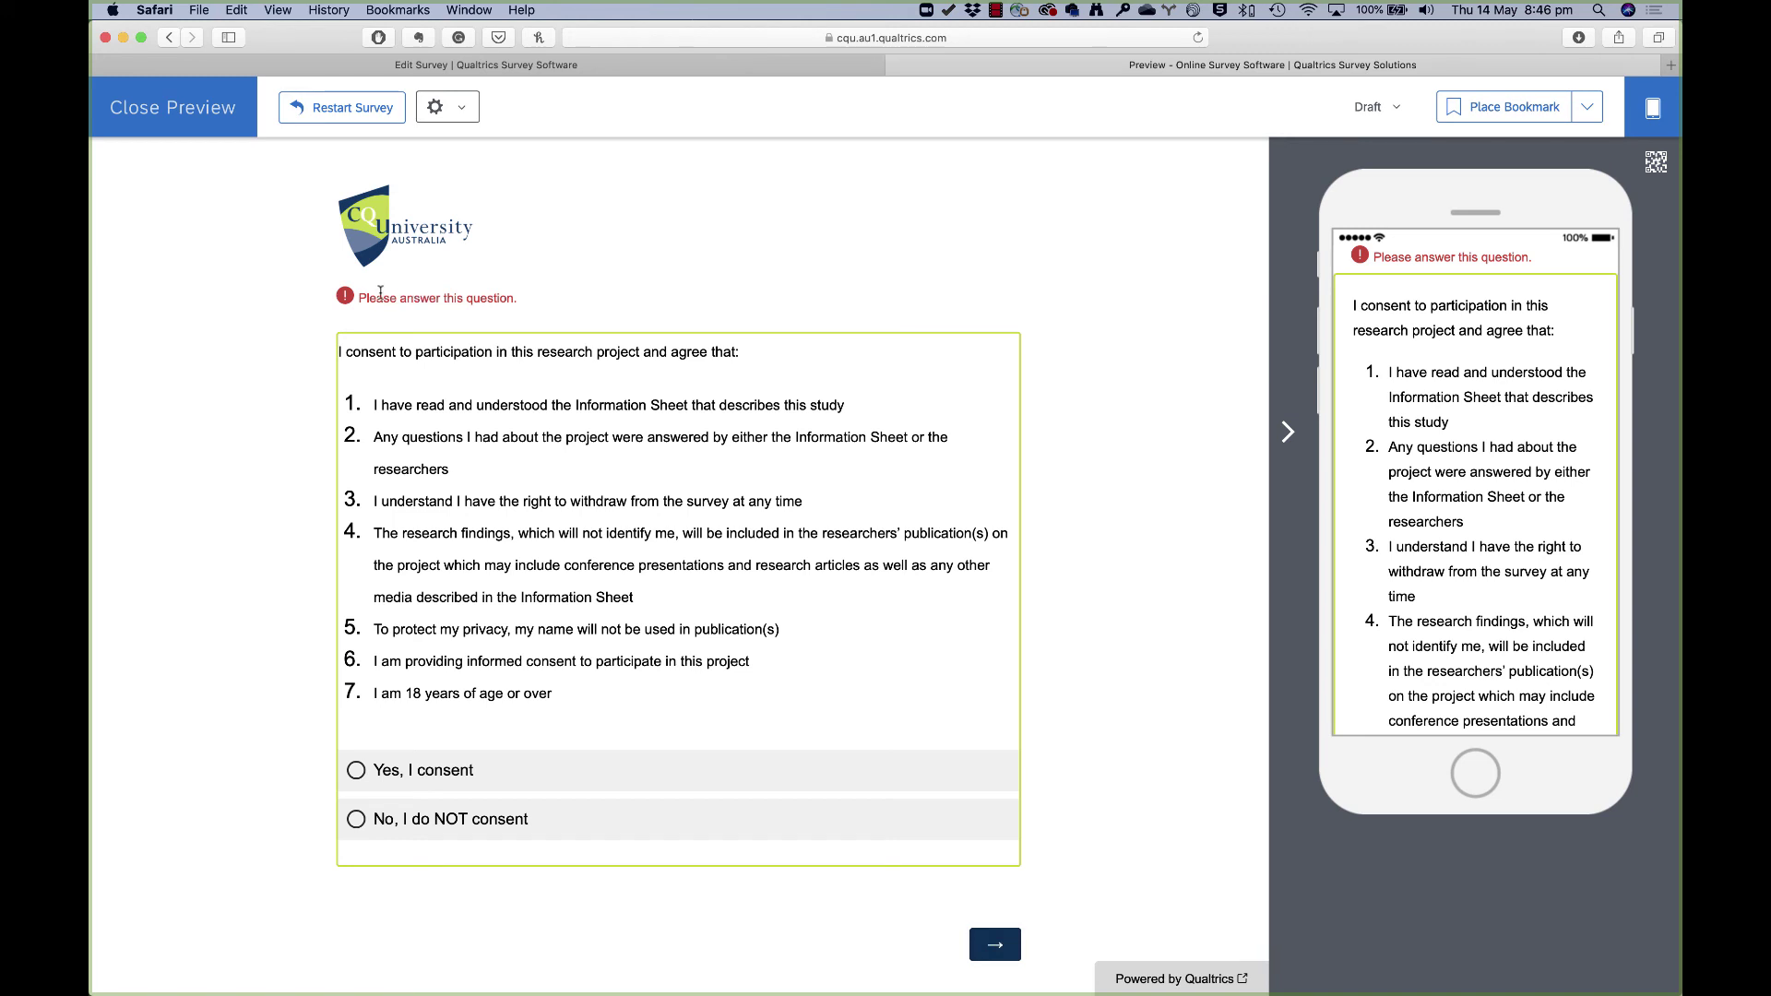
pyautogui.moveTo(359, 297); pyautogui.dragTo(539, 294)
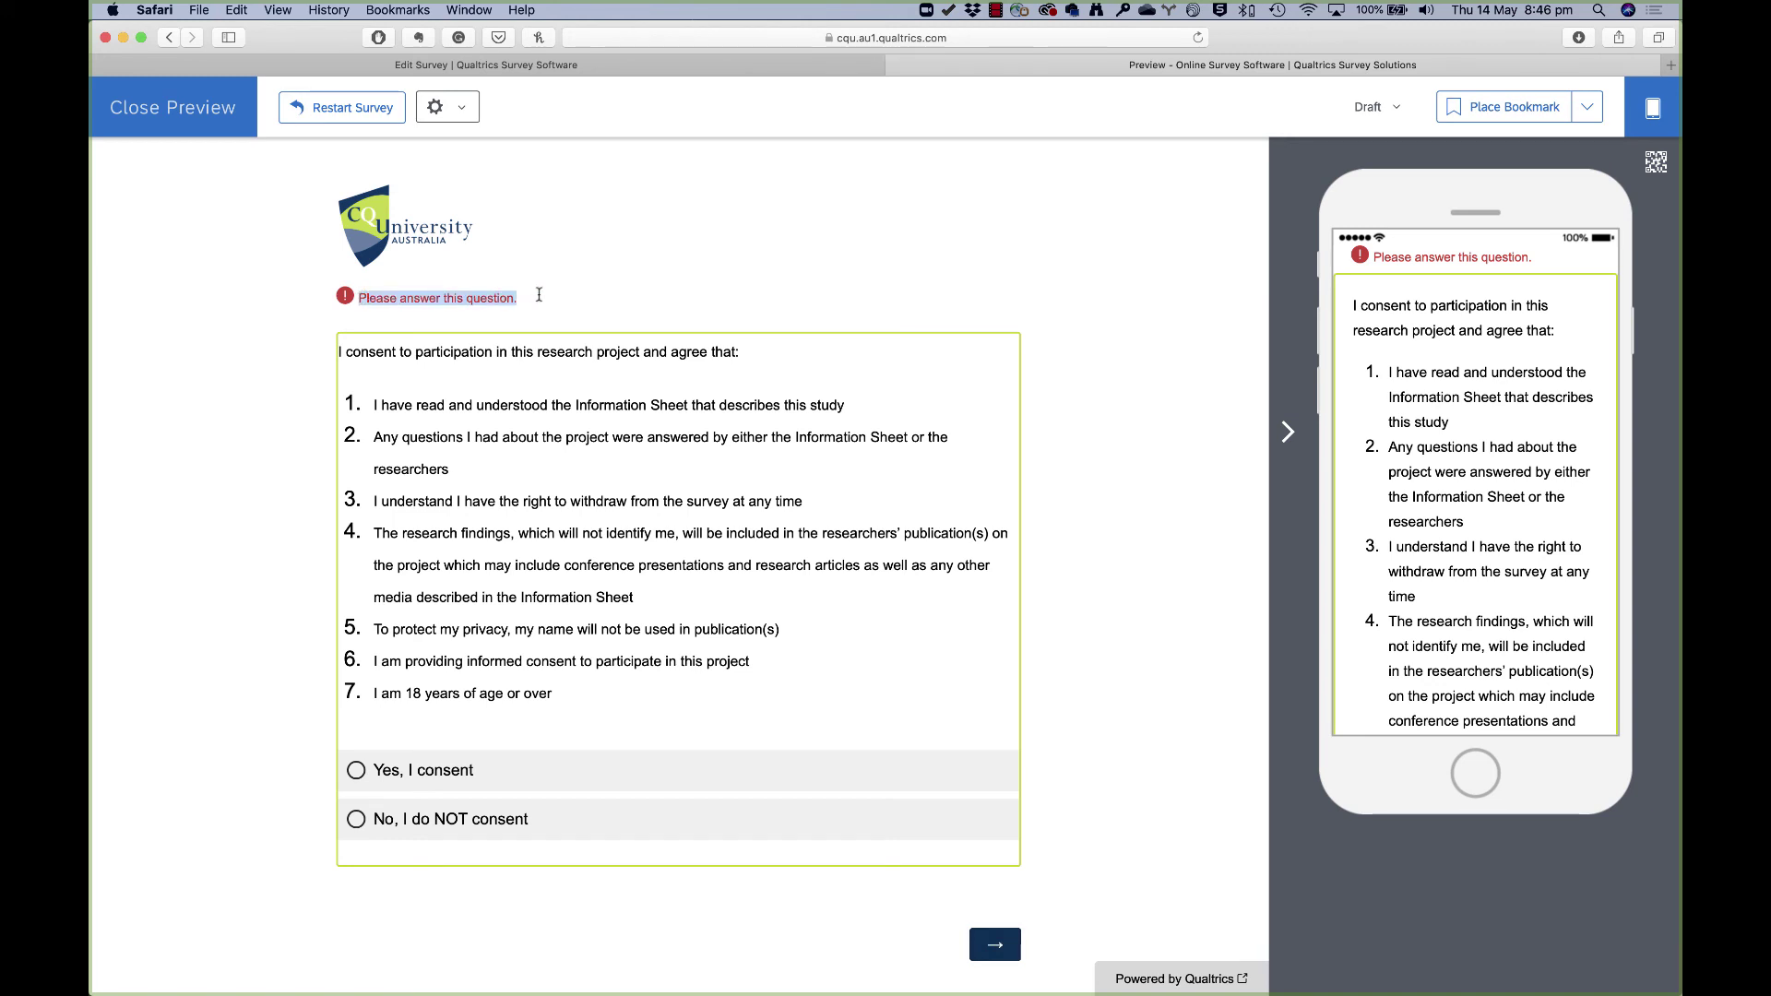
pyautogui.click(539, 294)
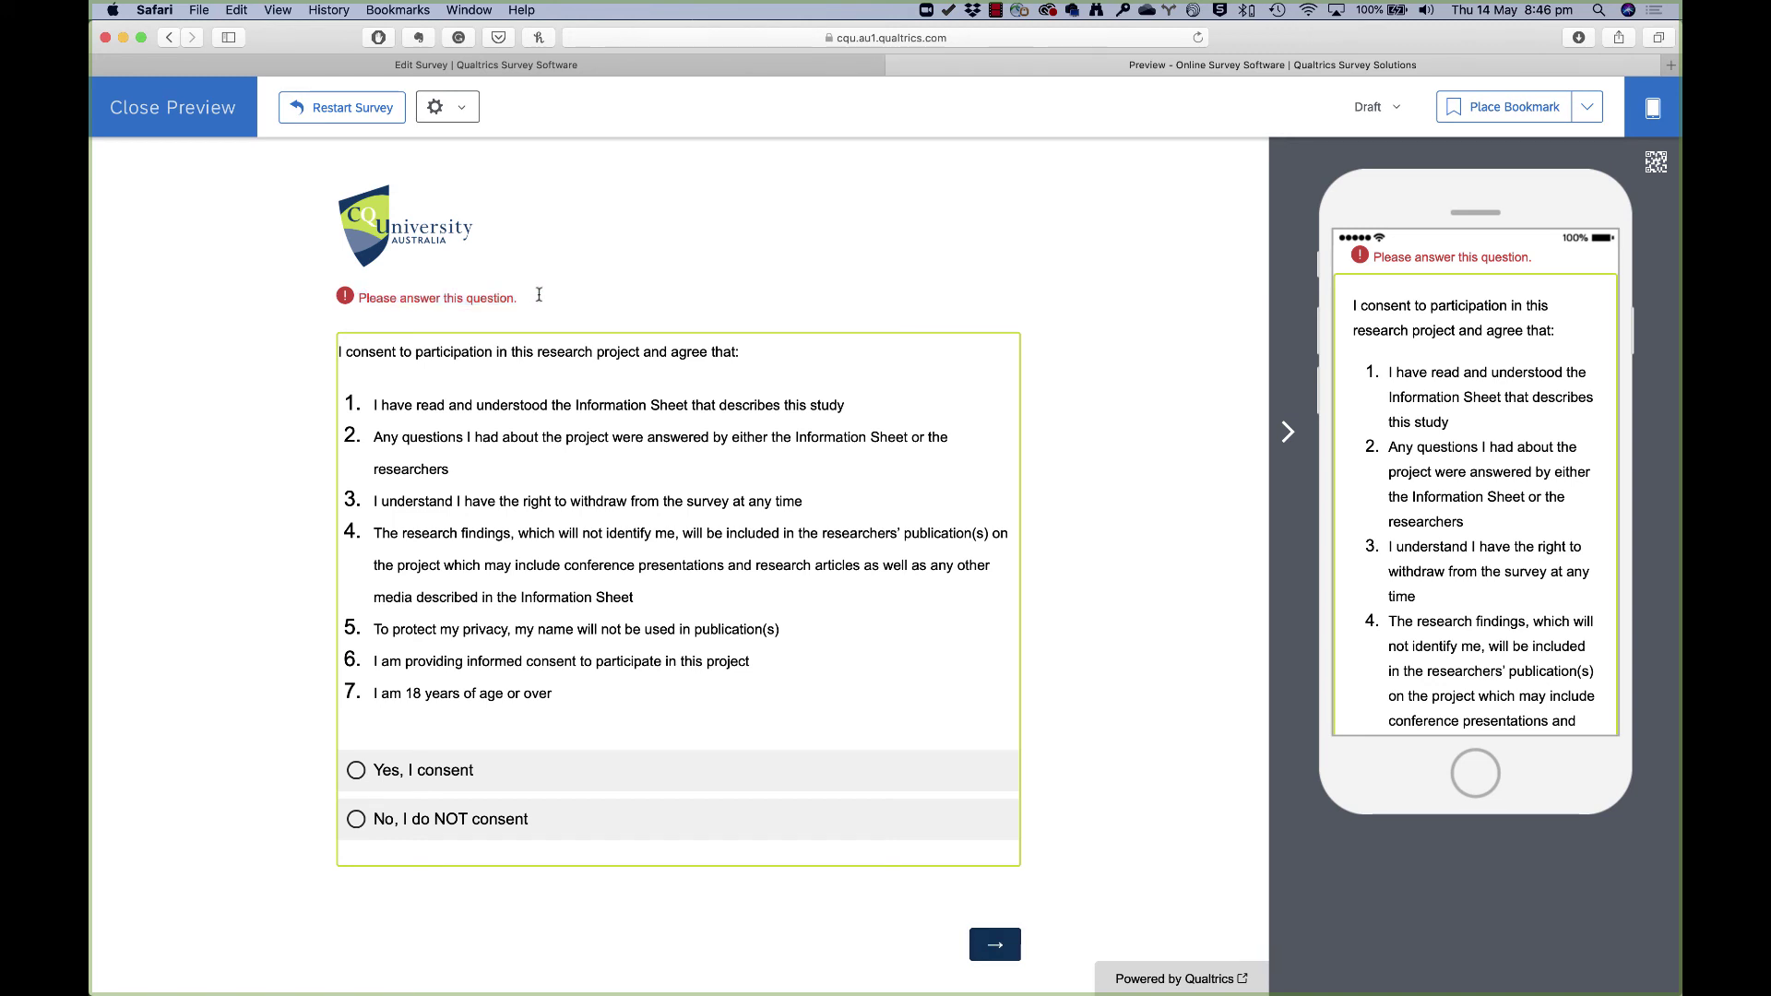
pyautogui.click(436, 773)
pyautogui.click(992, 947)
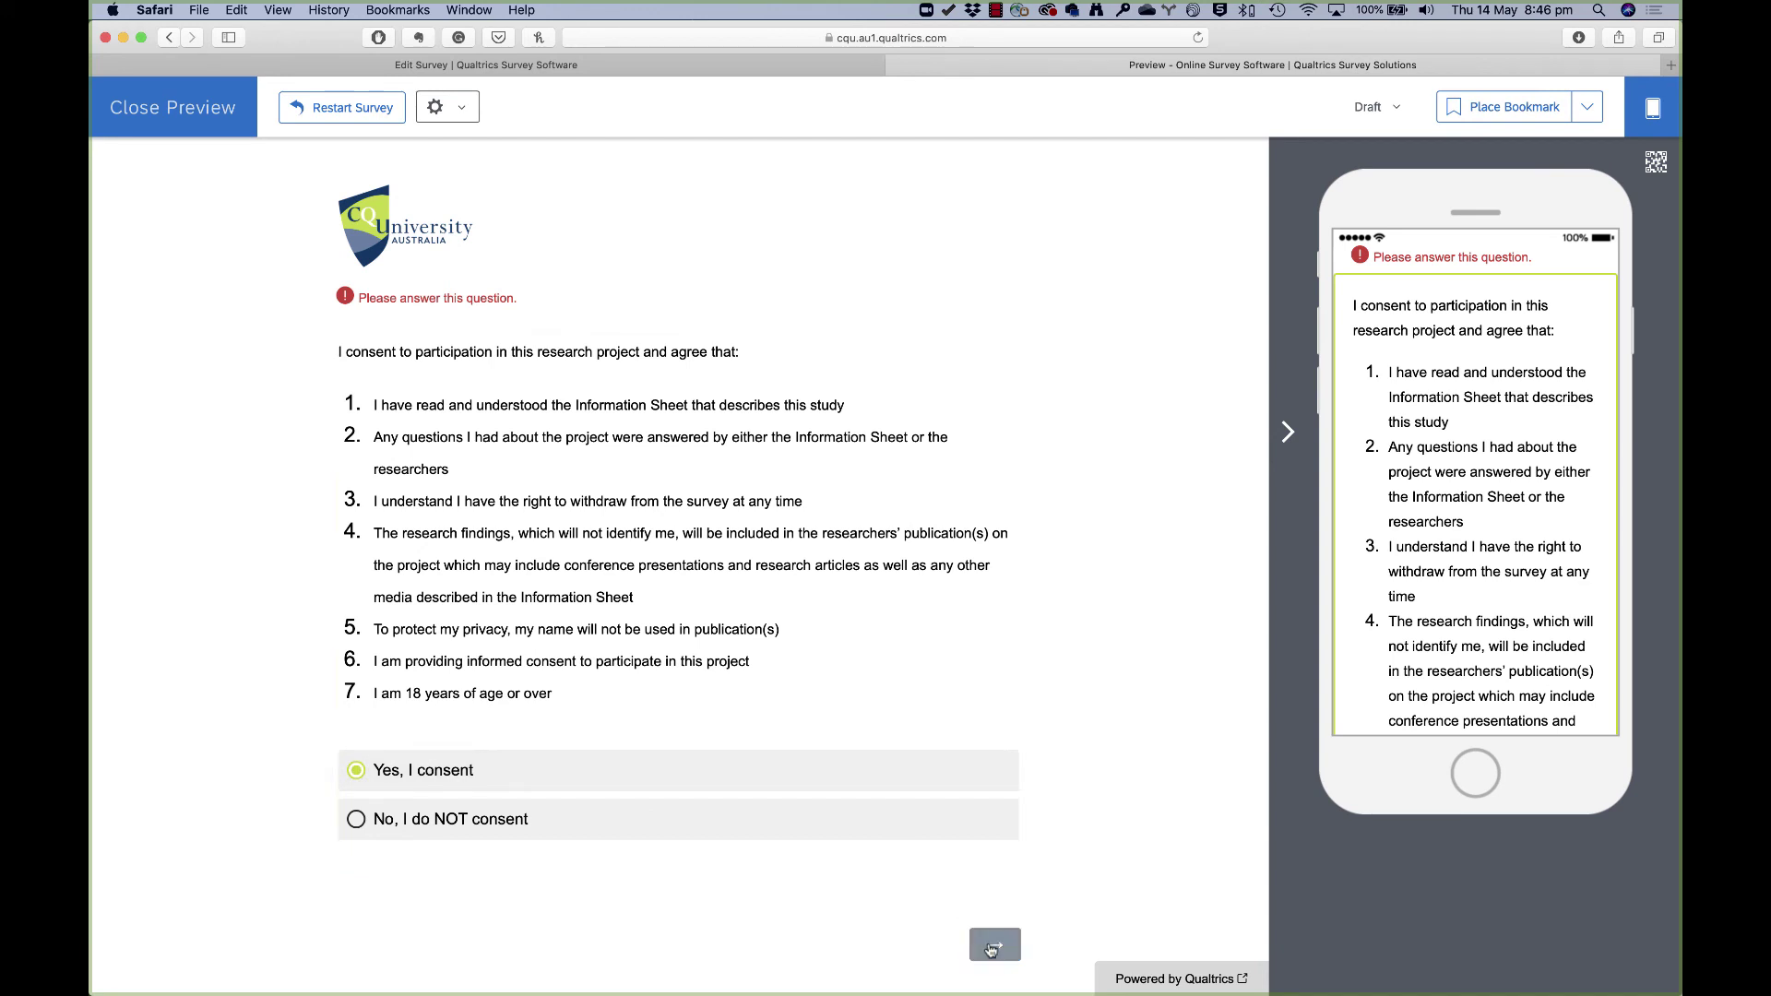